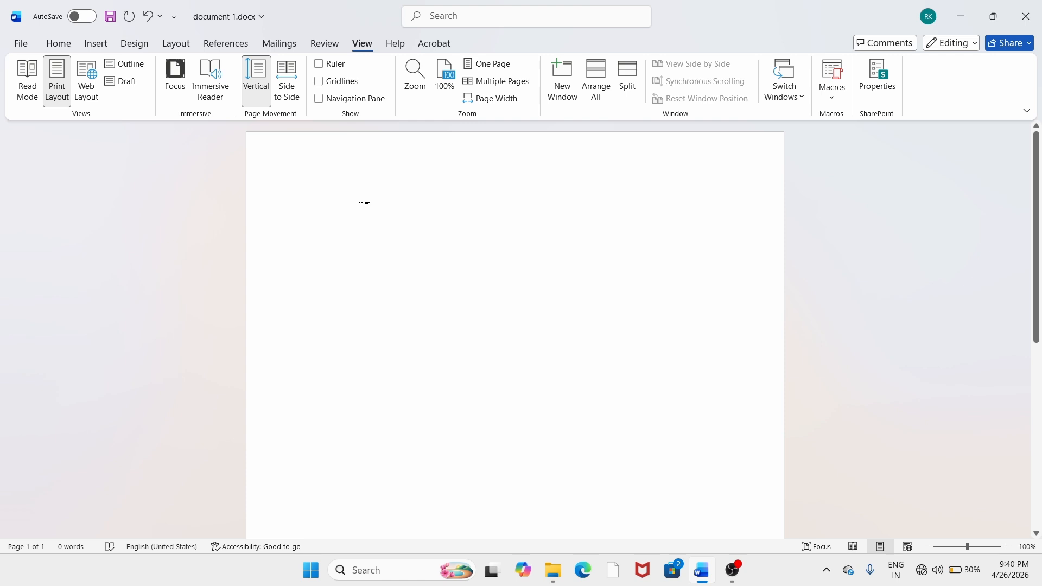
Generate sample paragraphs in the blank document with the =rand() function
{"action": "type", "text": "=rand"}
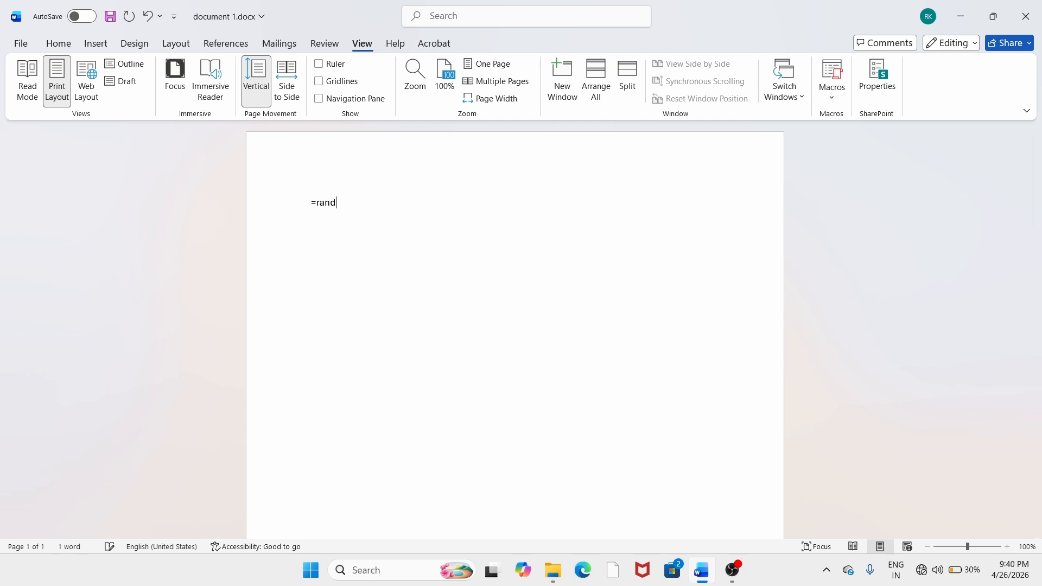
{"action": "type", "text": "()"}
{"action": "key", "text": "Return"}
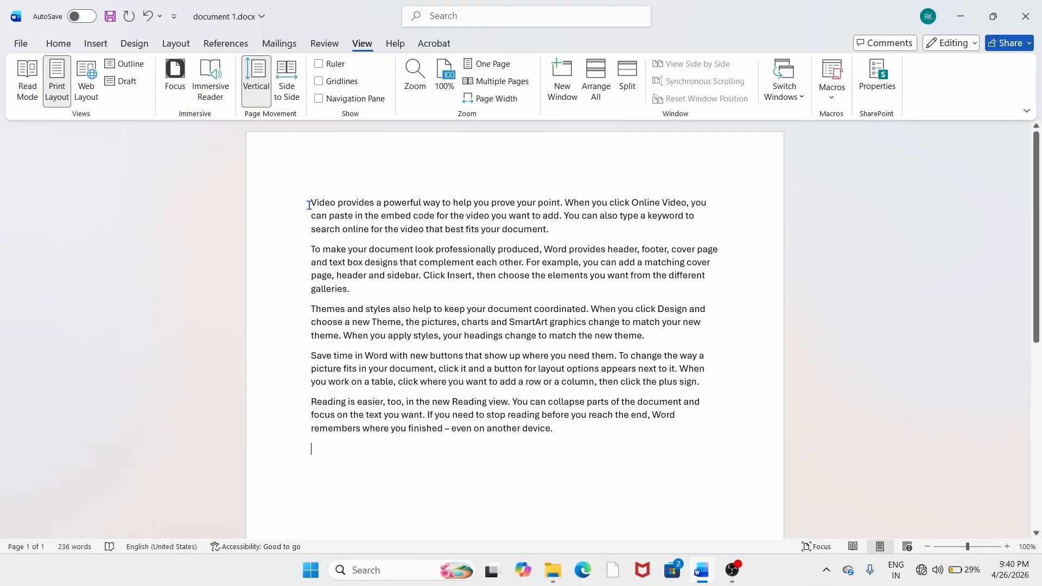
Enlarge the font of all the sample paragraphs to size 18
{"action": "left_click_drag", "start_coordinate": [310, 202], "coordinate": [548, 466]}
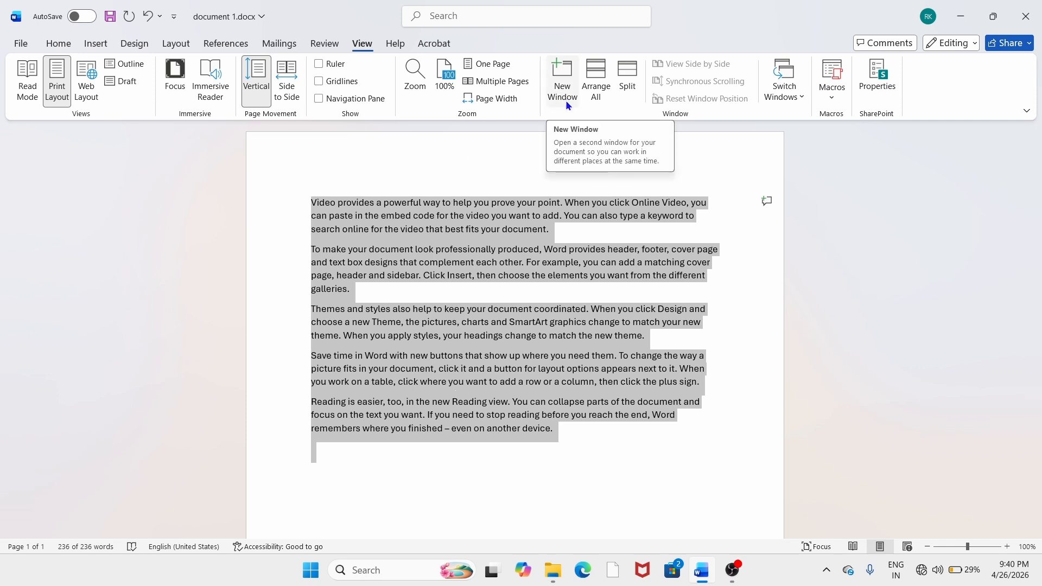
{"action": "left_click", "coordinate": [524, 369]}
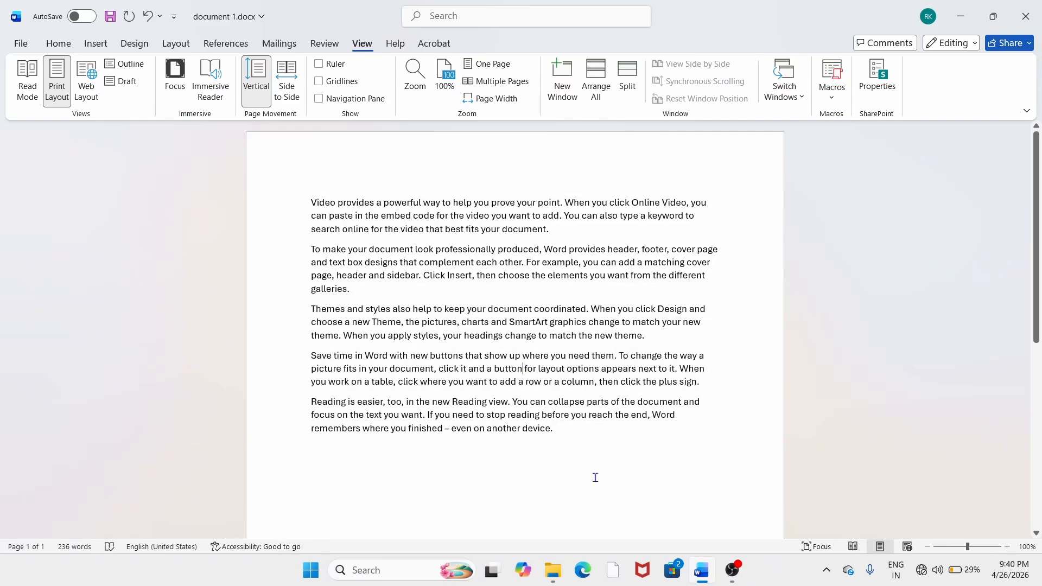
{"action": "left_click_drag", "start_coordinate": [581, 448], "coordinate": [286, 197]}
{"action": "left_click", "coordinate": [62, 44]}
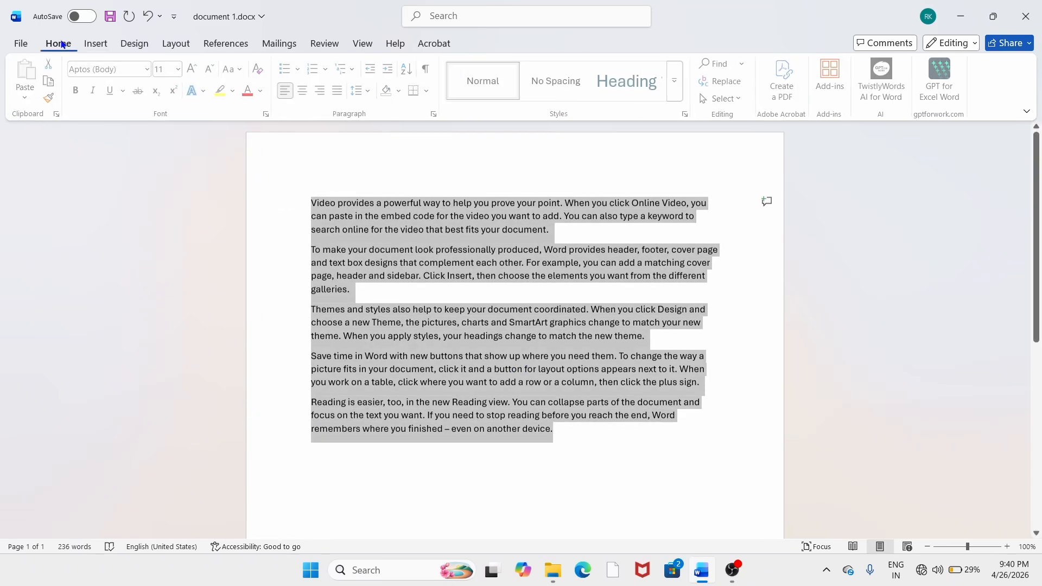
{"action": "left_click", "coordinate": [196, 71]}
{"action": "left_click", "coordinate": [196, 71]}
{"action": "left_click", "coordinate": [196, 71]}
{"action": "left_click", "coordinate": [195, 71]}
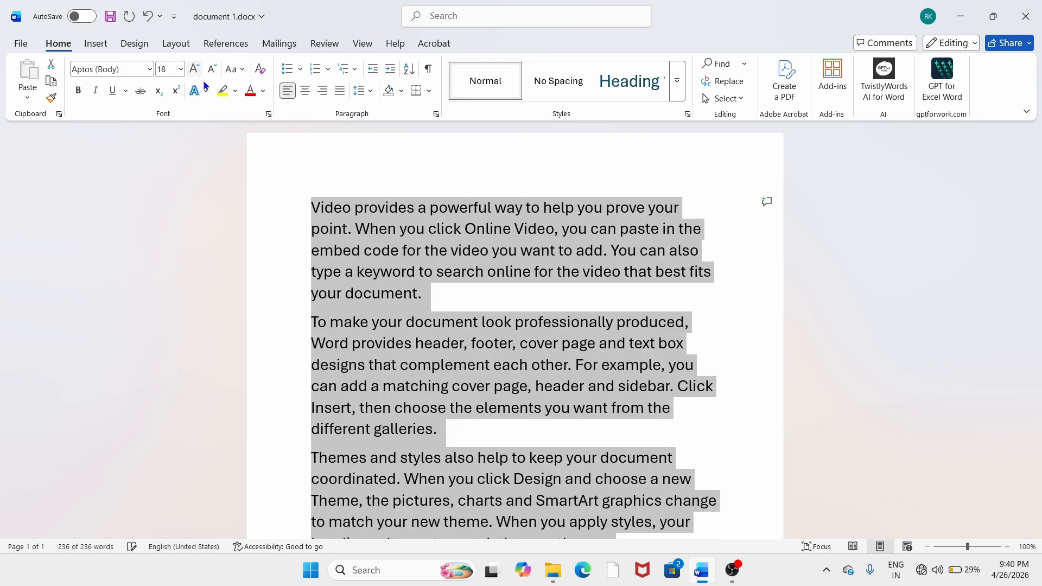
{"action": "scroll", "coordinate": [546, 320], "scroll_direction": "down", "scroll_amount": 3}
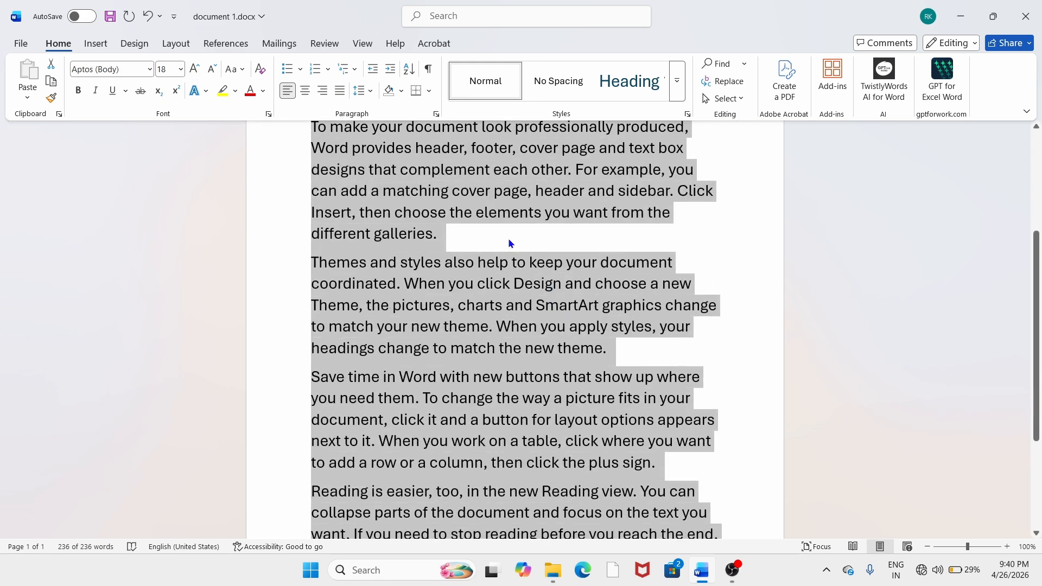
{"action": "left_click", "coordinate": [509, 243]}
{"action": "scroll", "coordinate": [507, 245], "scroll_direction": "up", "scroll_amount": 3}
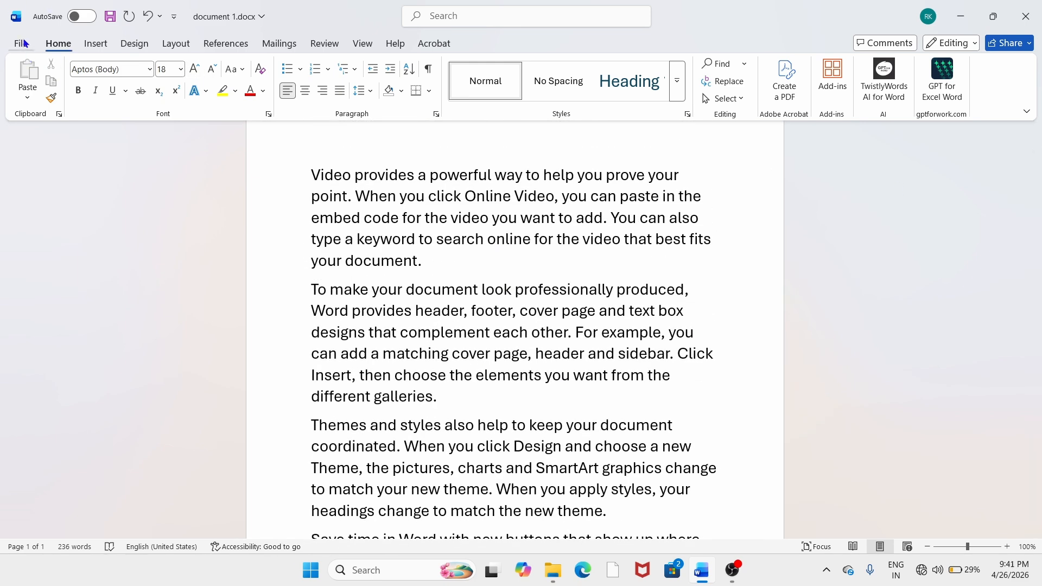
Save the document, and save a copy of it to the Desktop under the file name h1
{"action": "left_click", "coordinate": [21, 43]}
{"action": "left_click", "coordinate": [35, 195]}
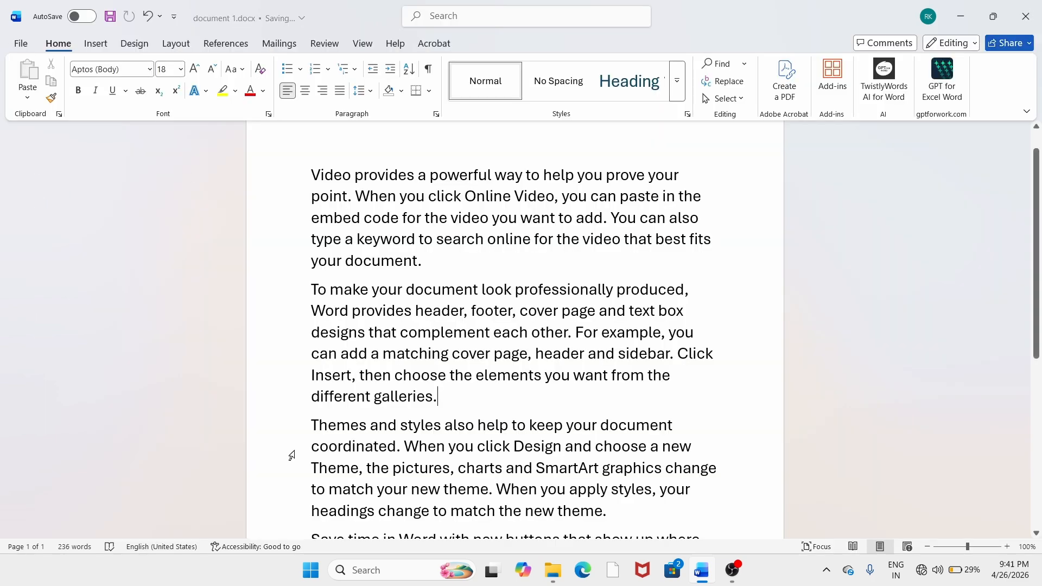
{"action": "left_click", "coordinate": [16, 44]}
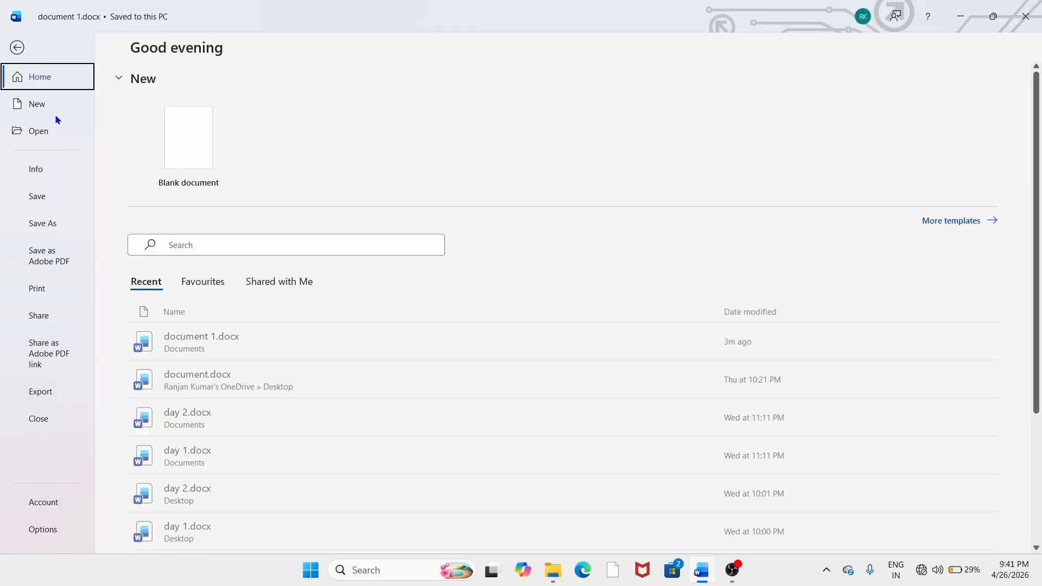
{"action": "left_click", "coordinate": [42, 221]}
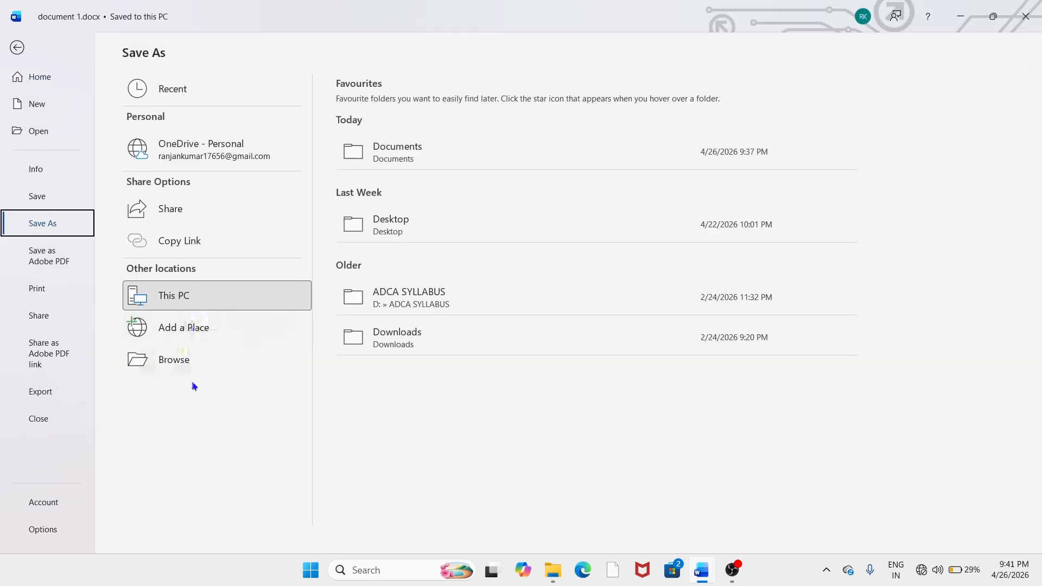
{"action": "left_click", "coordinate": [186, 361]}
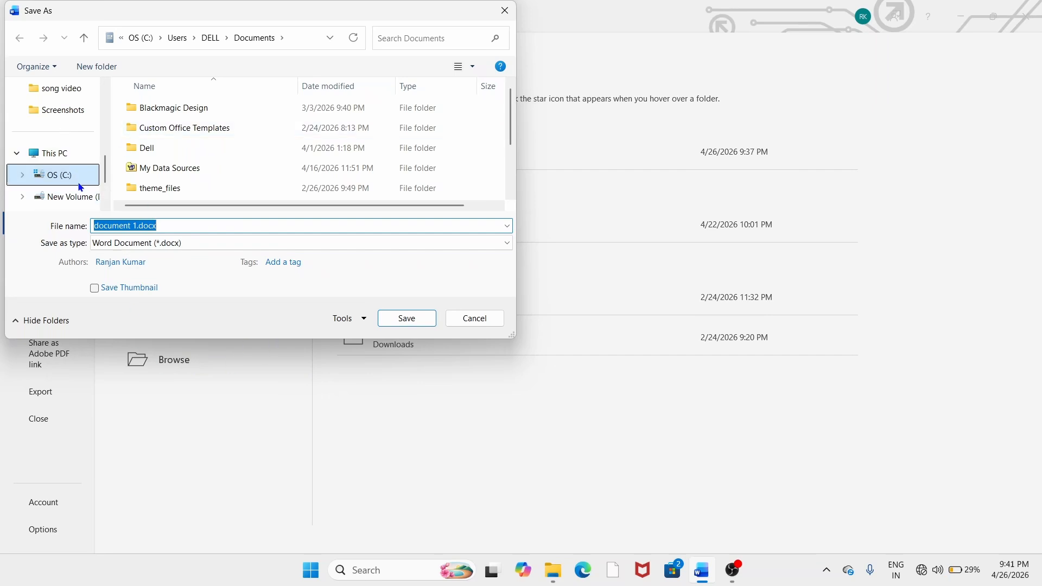
{"action": "scroll", "coordinate": [67, 163], "scroll_direction": "up", "scroll_amount": 3}
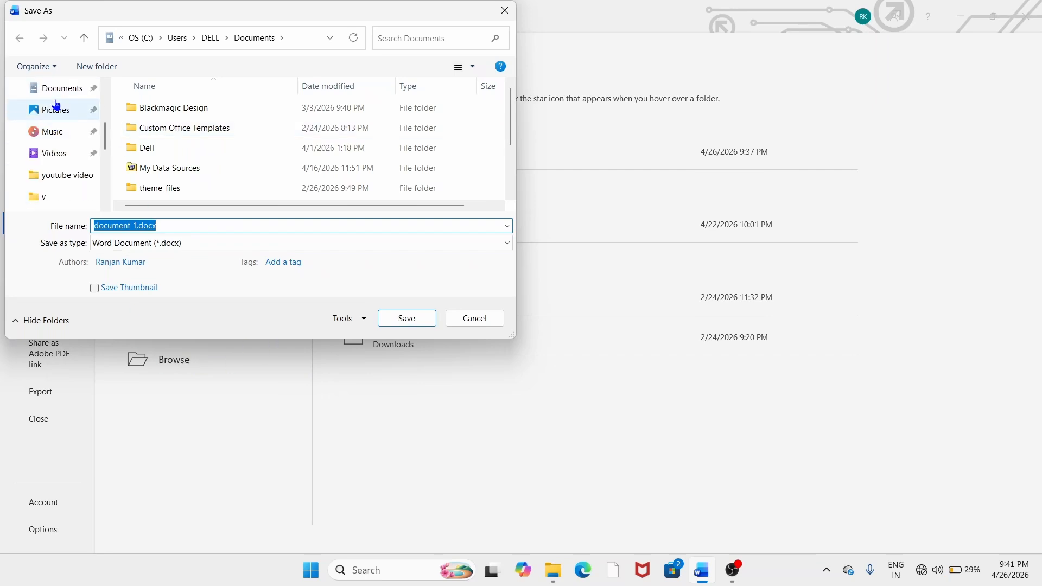
{"action": "scroll", "coordinate": [56, 106], "scroll_direction": "up", "scroll_amount": 2}
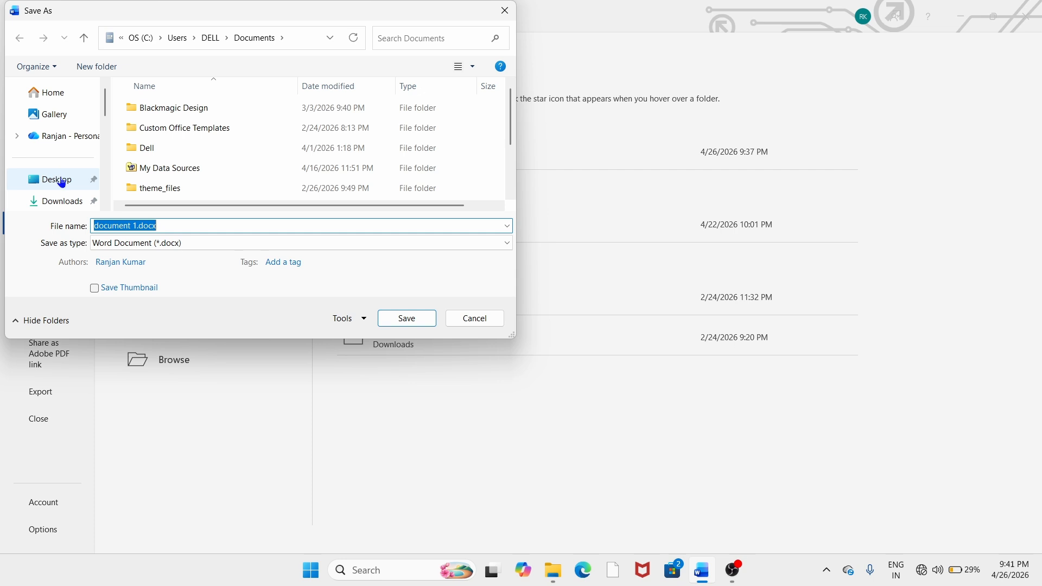
{"action": "left_click", "coordinate": [61, 180]}
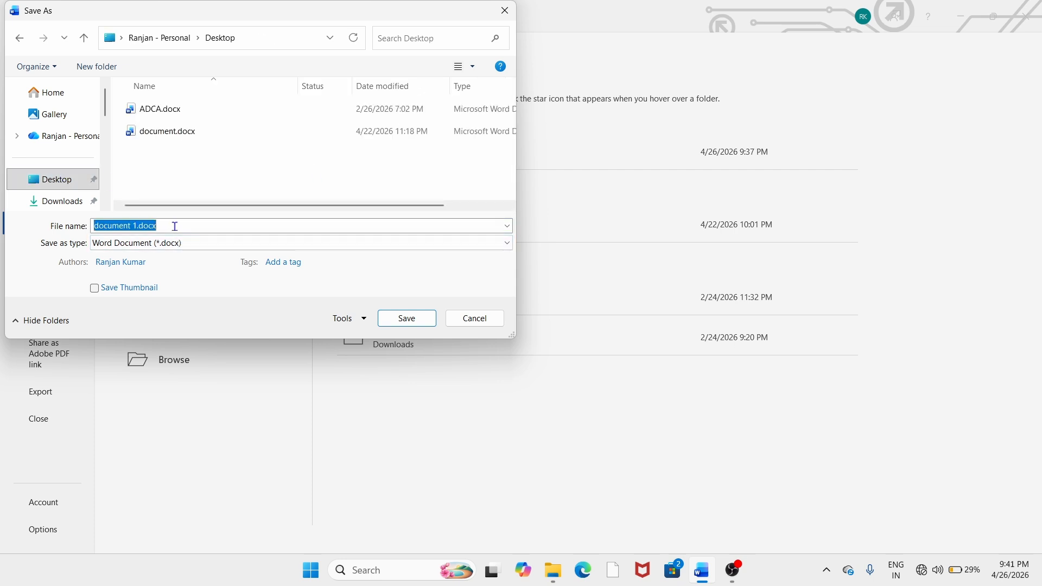
{"action": "key", "text": "BackSpace"}
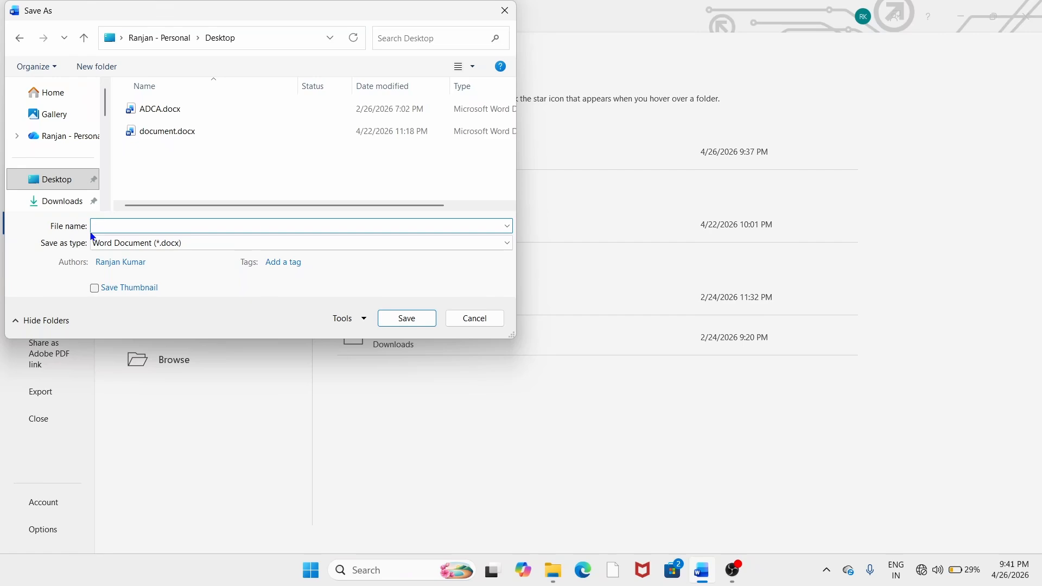
{"action": "type", "text": "h1"}
{"action": "left_click", "coordinate": [398, 323]}
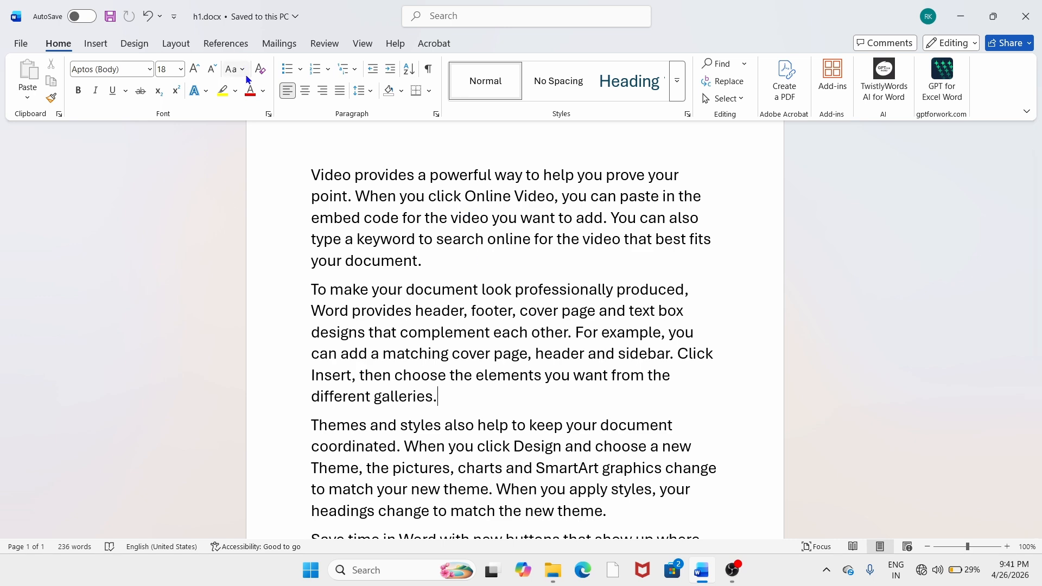
Open a second window of h1.docx and look through its text
{"action": "left_click", "coordinate": [363, 46]}
{"action": "scroll", "coordinate": [529, 205], "scroll_direction": "down", "scroll_amount": 5}
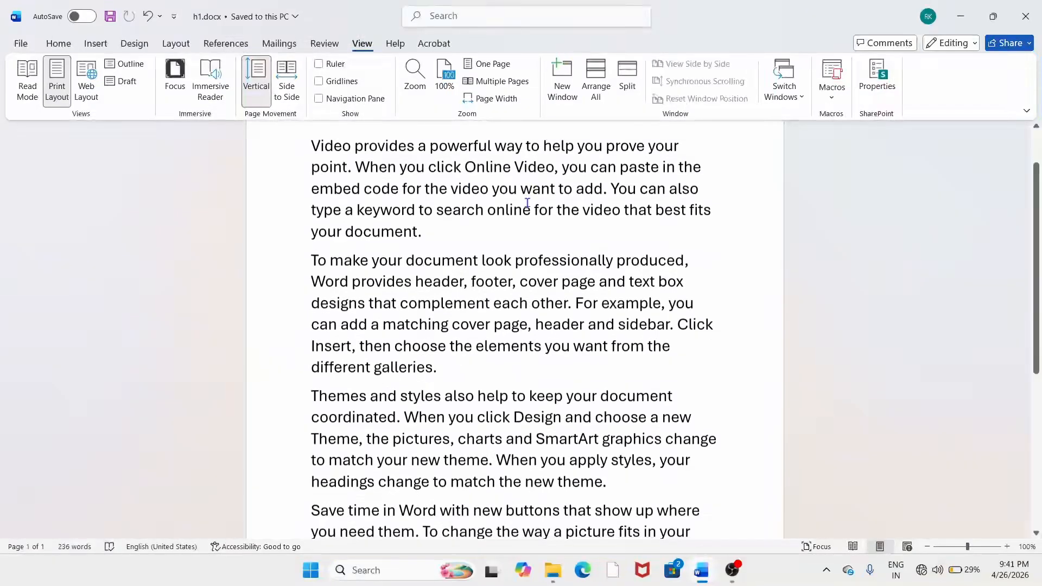
{"action": "scroll", "coordinate": [527, 200], "scroll_direction": "up", "scroll_amount": 4}
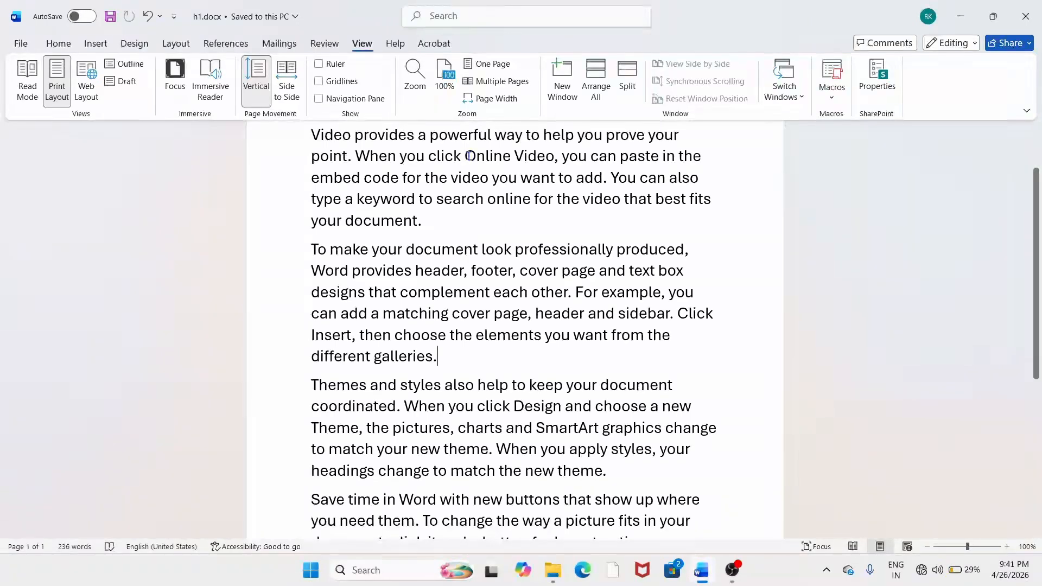
{"action": "scroll", "coordinate": [469, 156], "scroll_direction": "up", "scroll_amount": 1}
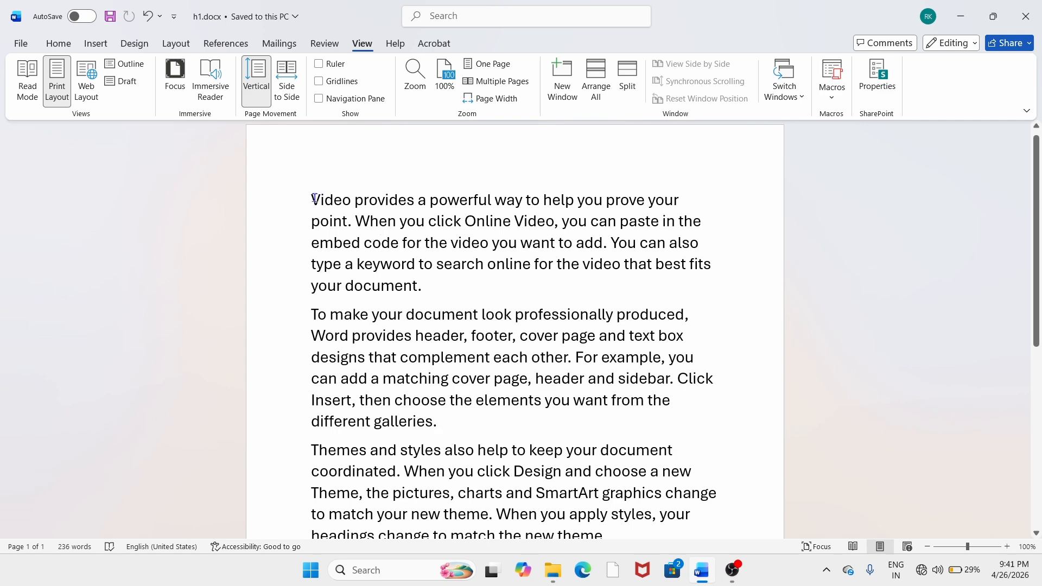
{"action": "left_click_drag", "start_coordinate": [311, 199], "coordinate": [533, 556]}
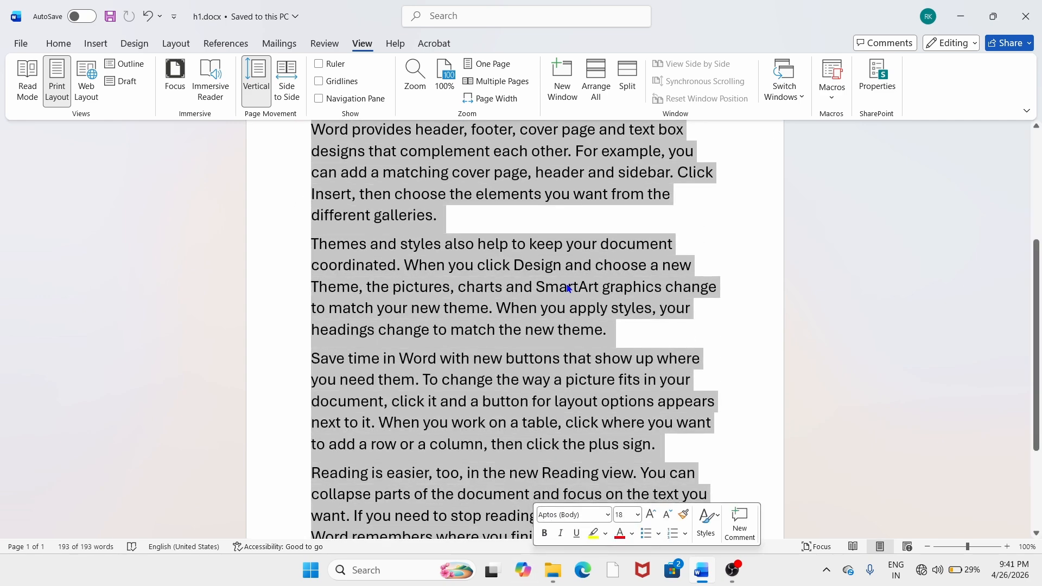
{"action": "left_click", "coordinate": [537, 219]}
{"action": "scroll", "coordinate": [540, 218], "scroll_direction": "up", "scroll_amount": 2}
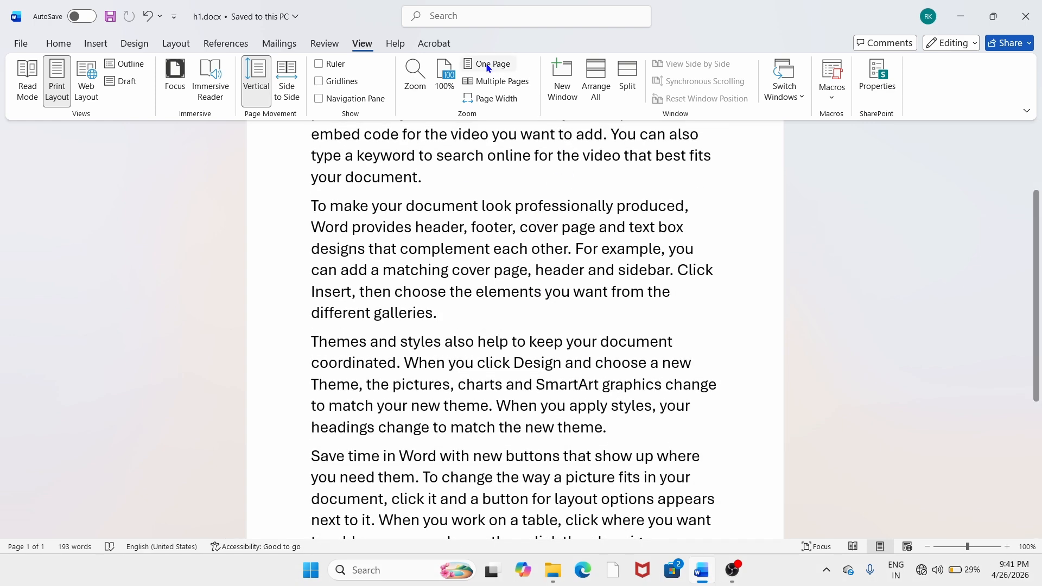
{"action": "scroll", "coordinate": [557, 178], "scroll_direction": "up", "scroll_amount": 1}
{"action": "scroll", "coordinate": [557, 178], "scroll_direction": "up", "scroll_amount": 2}
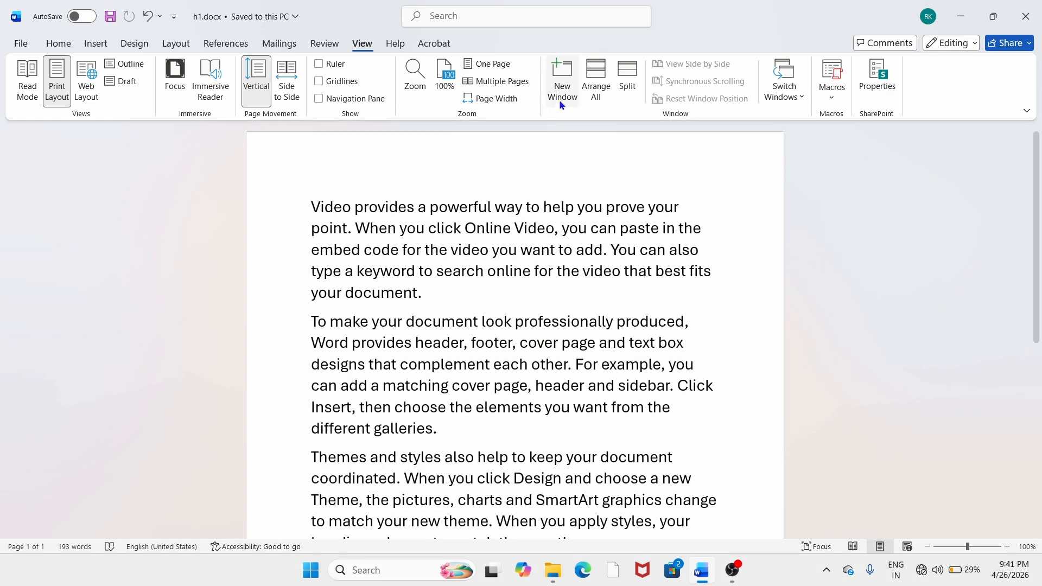
{"action": "left_click", "coordinate": [561, 86]}
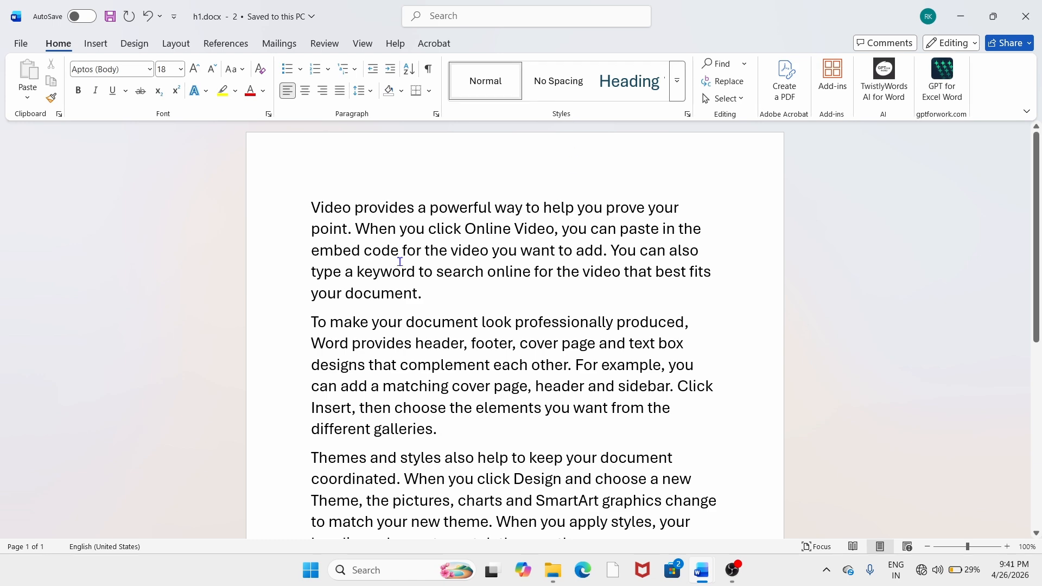
{"action": "scroll", "coordinate": [403, 200], "scroll_direction": "down", "scroll_amount": 2}
{"action": "scroll", "coordinate": [403, 201], "scroll_direction": "down", "scroll_amount": 3}
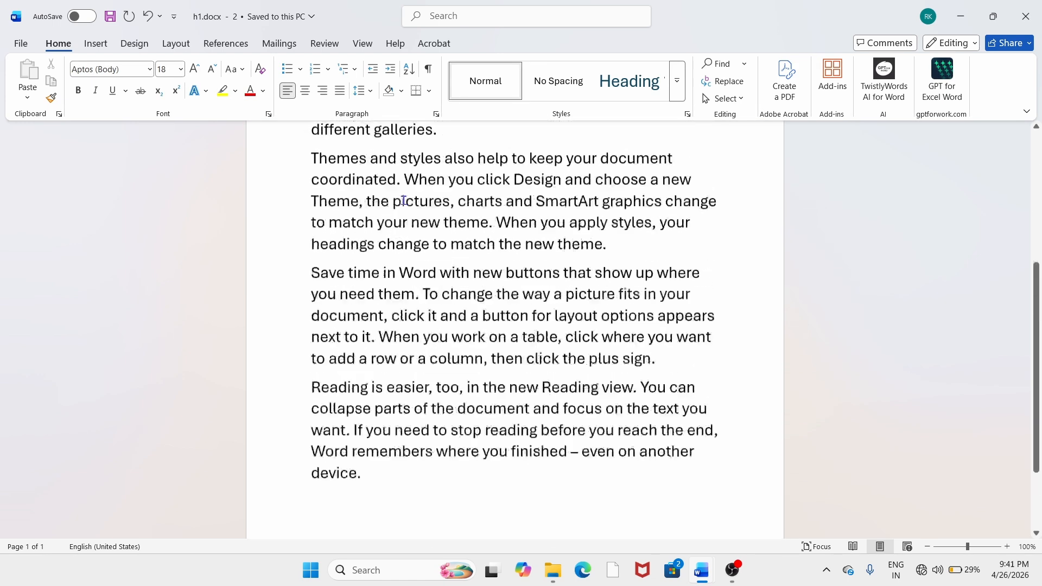
{"action": "scroll", "coordinate": [405, 195], "scroll_direction": "up", "scroll_amount": 5}
{"action": "scroll", "coordinate": [404, 192], "scroll_direction": "up", "scroll_amount": 1}
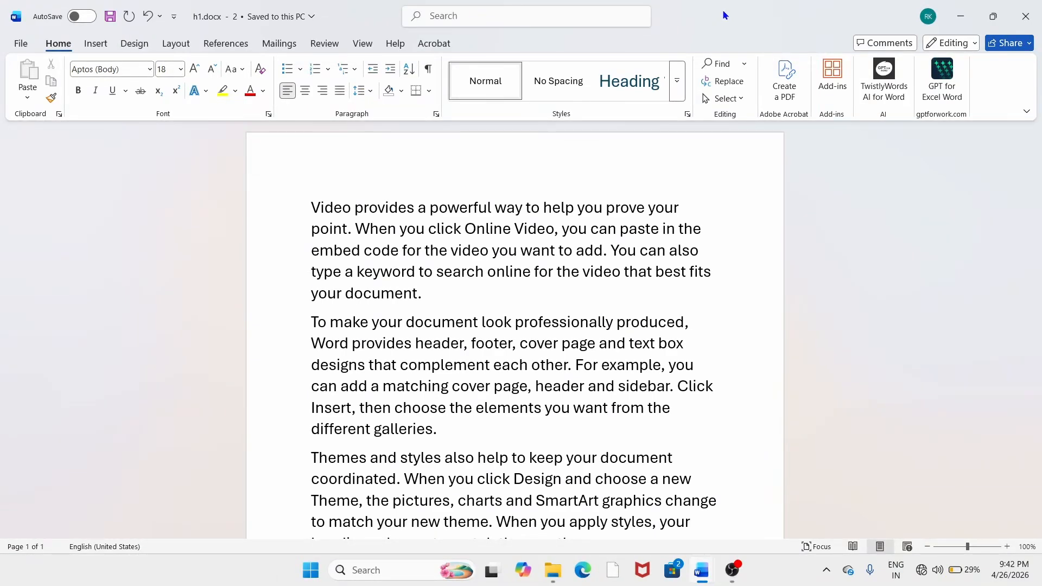
Float both h1.docx windows on the desktop, with window 1 above and window 2 below
{"action": "left_click_drag", "start_coordinate": [725, 15], "coordinate": [608, 347]}
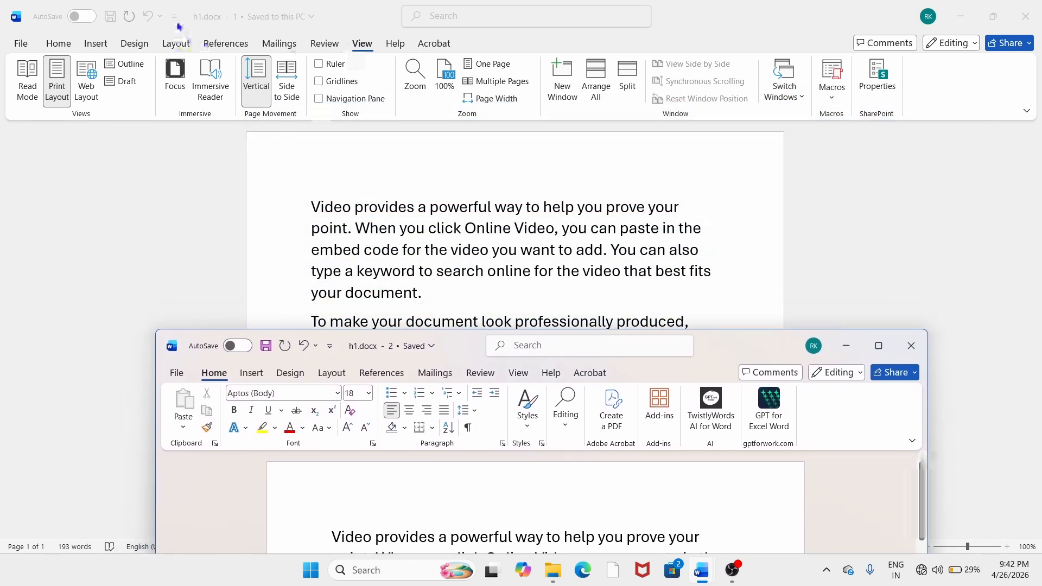
{"action": "left_click", "coordinate": [209, 87]}
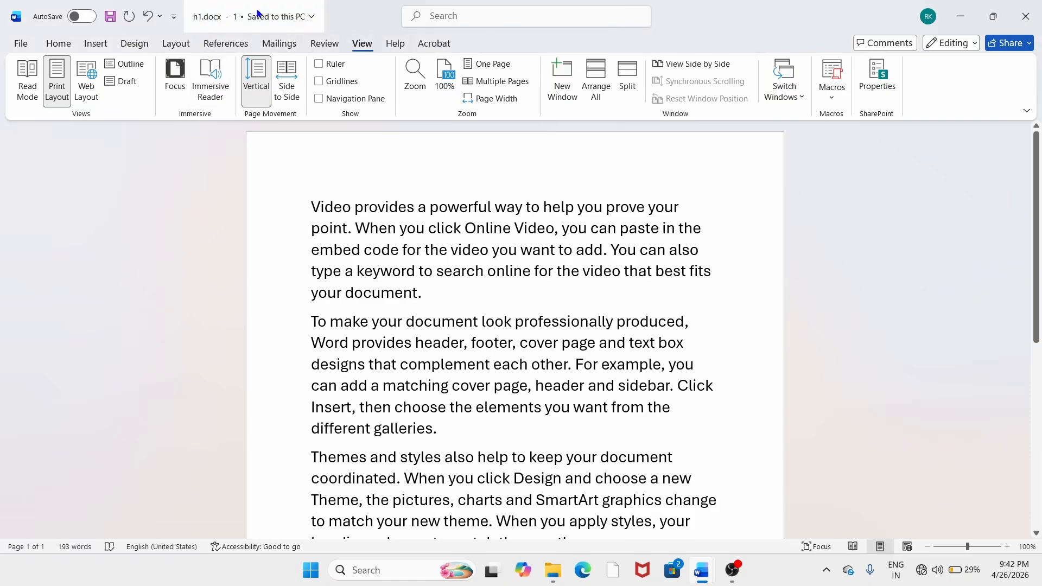
{"action": "left_click_drag", "start_coordinate": [777, 7], "coordinate": [613, 35]}
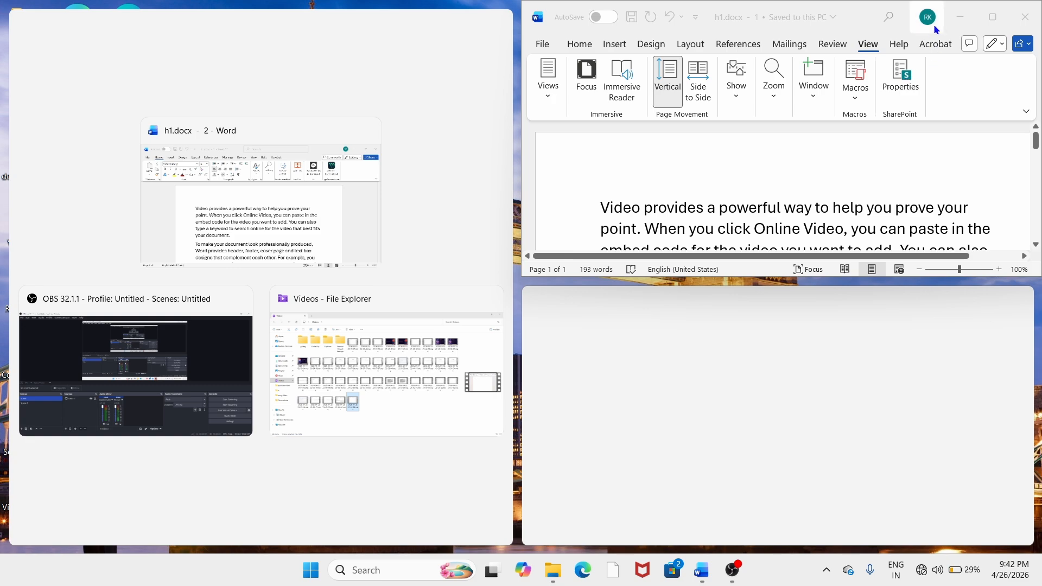
{"action": "left_click", "coordinate": [988, 17]}
{"action": "left_click_drag", "start_coordinate": [797, 19], "coordinate": [714, 41]}
{"action": "left_click", "coordinate": [877, 441]}
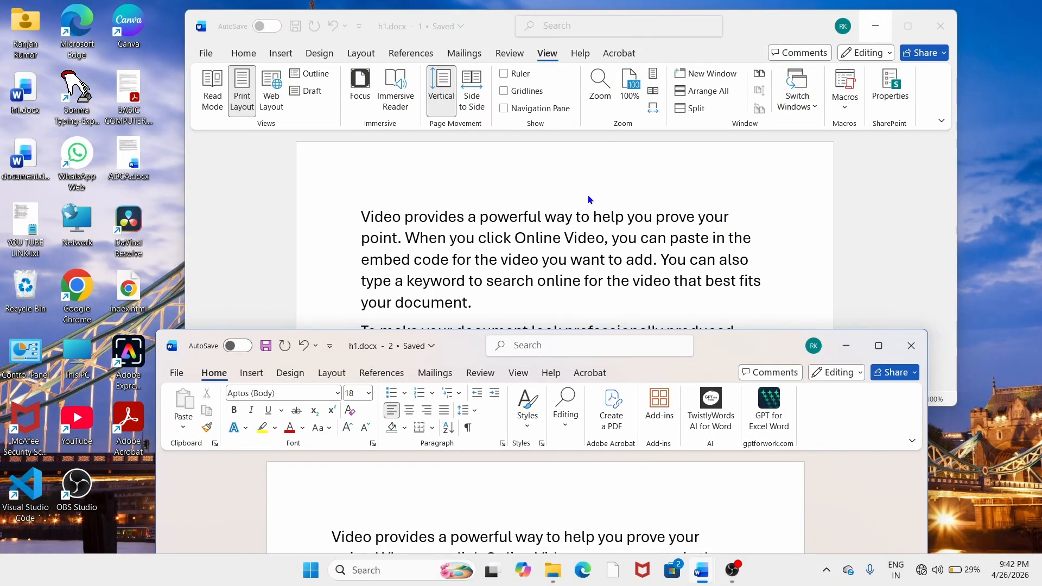
Maximize the second h1.docx window and insert a page break after the last paragraph
{"action": "left_click", "coordinate": [879, 346]}
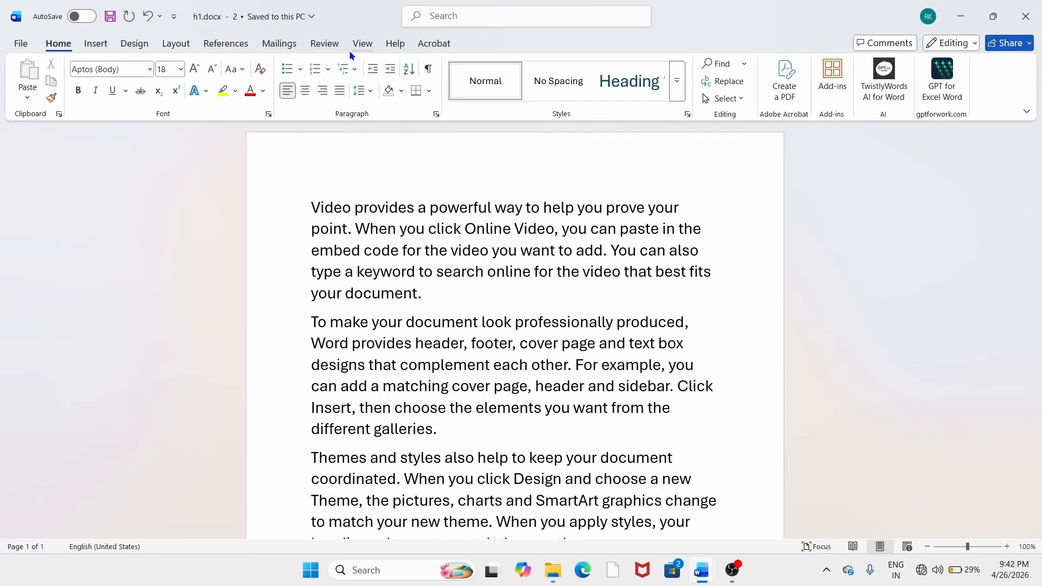
{"action": "left_click", "coordinate": [372, 42]}
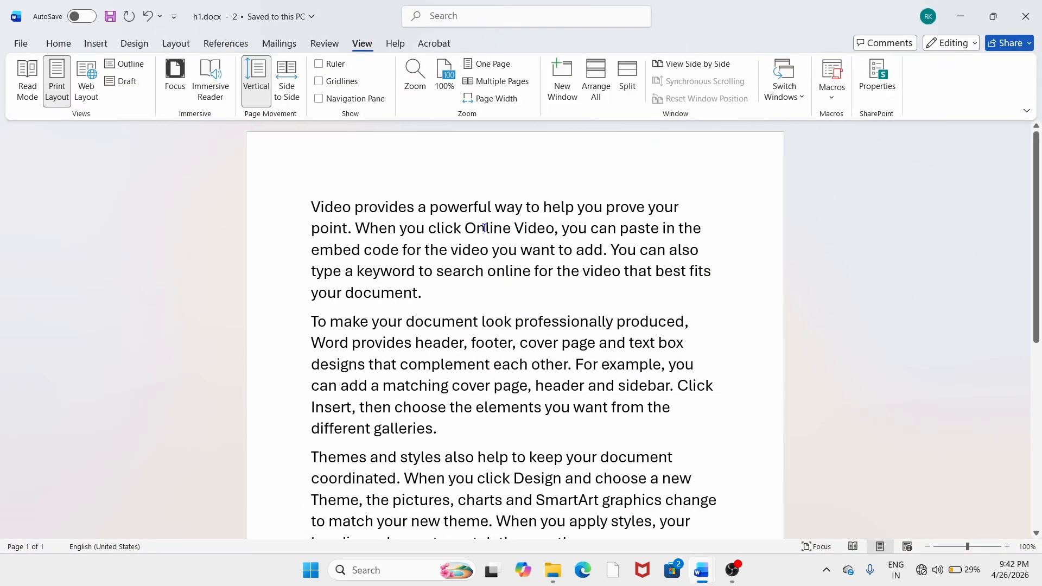
{"action": "scroll", "coordinate": [405, 273], "scroll_direction": "down", "scroll_amount": 5}
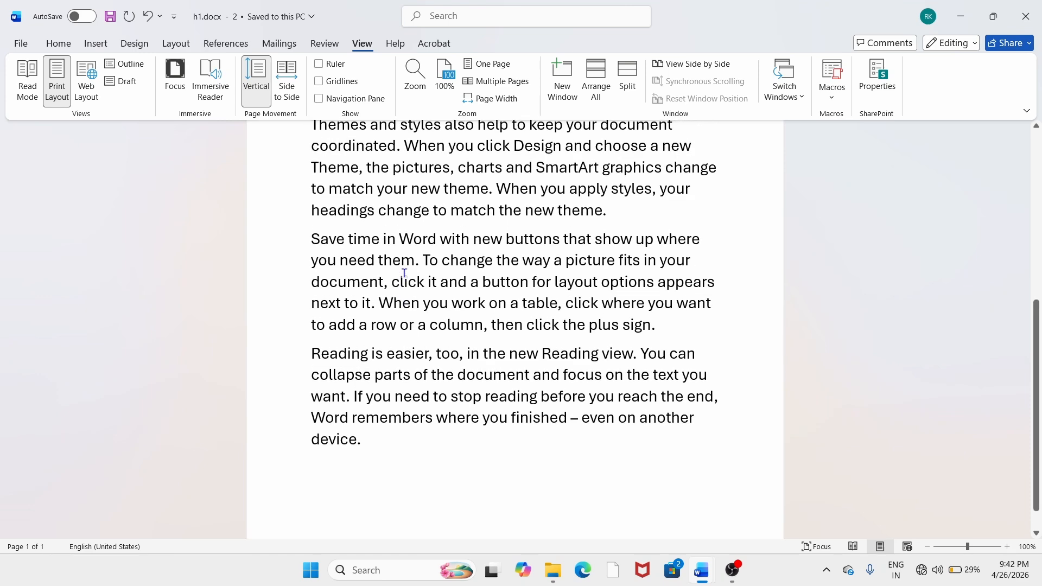
{"action": "left_click", "coordinate": [407, 444]}
{"action": "key", "text": "ctrl+Return"}
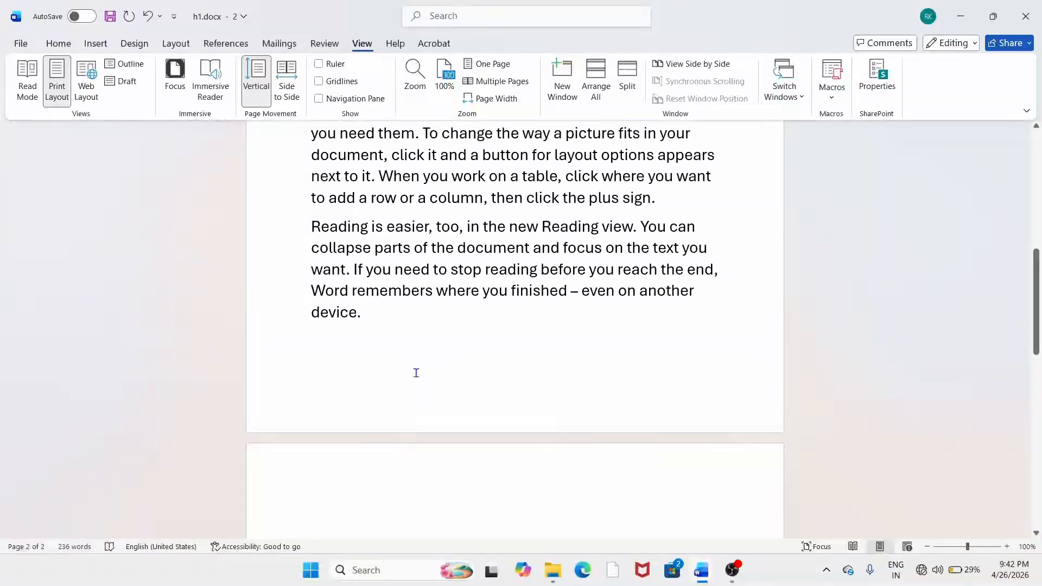
{"action": "scroll", "coordinate": [326, 442], "scroll_direction": "down", "scroll_amount": 1}
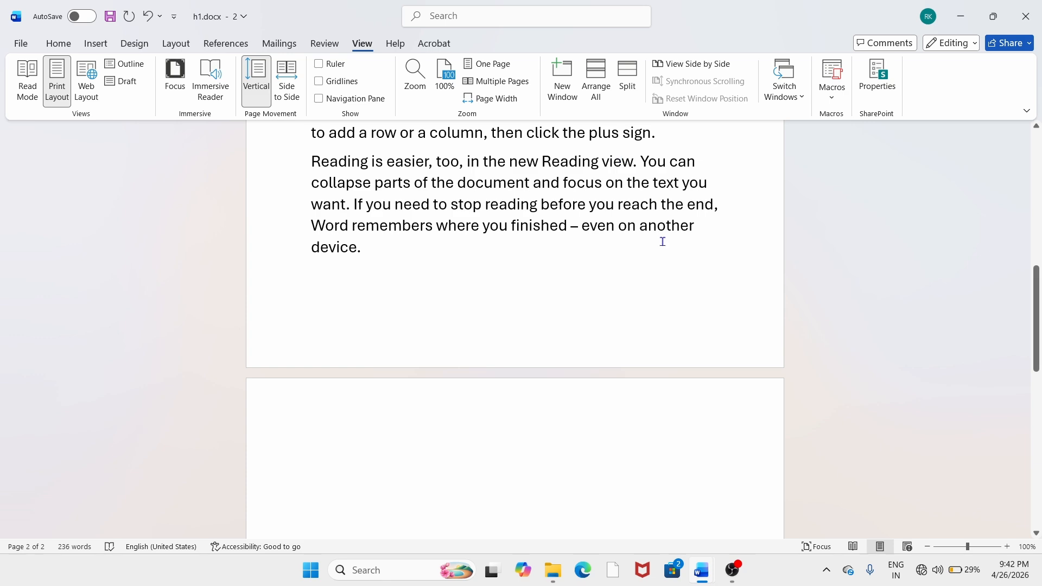
Float the second h1.docx window on the desktop below the first one
{"action": "key", "text": "BackSpace"}
{"action": "type", "text": "."}
{"action": "scroll", "coordinate": [759, 206], "scroll_direction": "up", "scroll_amount": 4}
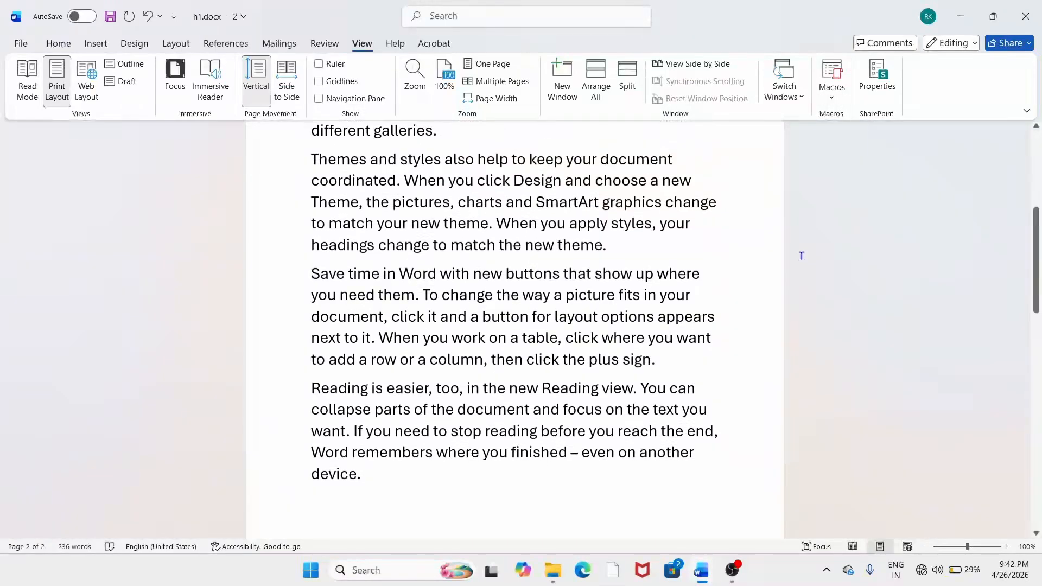
{"action": "scroll", "coordinate": [646, 260], "scroll_direction": "up", "scroll_amount": 1}
{"action": "left_click_drag", "start_coordinate": [777, 25], "coordinate": [694, 218]}
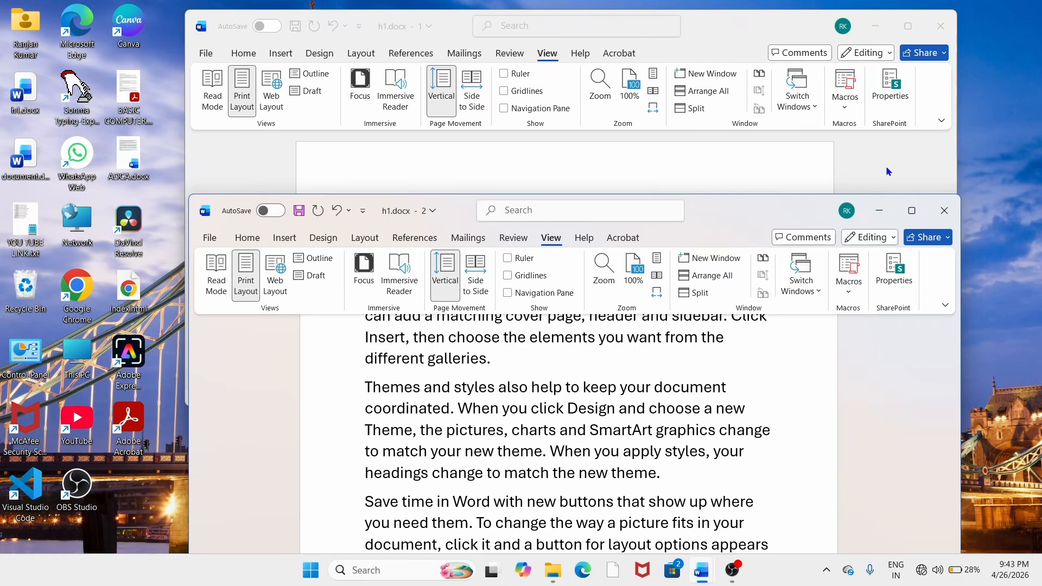
Maximize the second h1.docx window and place the cursor at the start of the blank second page
{"action": "left_click", "coordinate": [910, 211]}
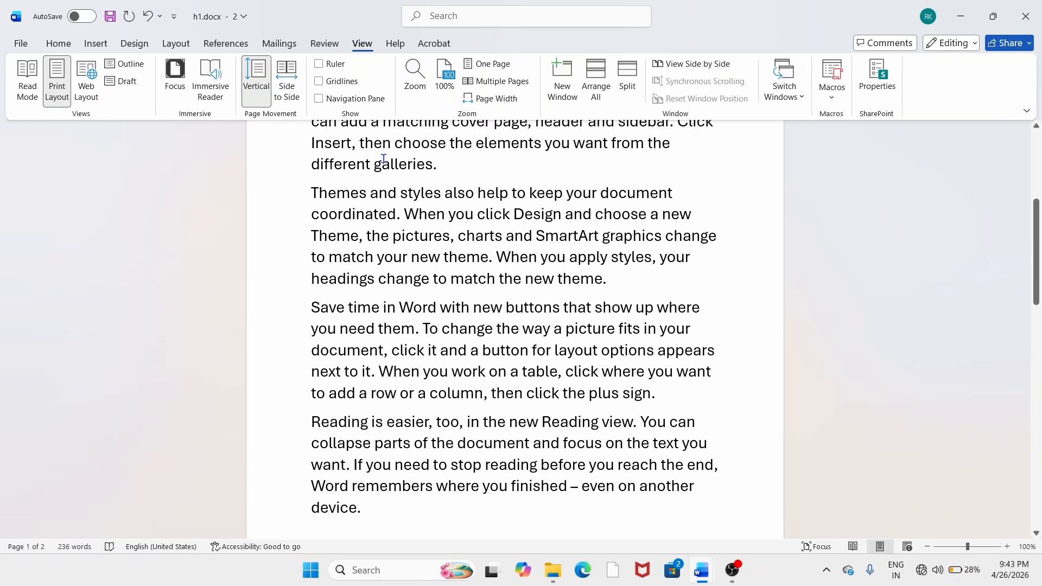
{"action": "scroll", "coordinate": [384, 158], "scroll_direction": "down", "scroll_amount": 6}
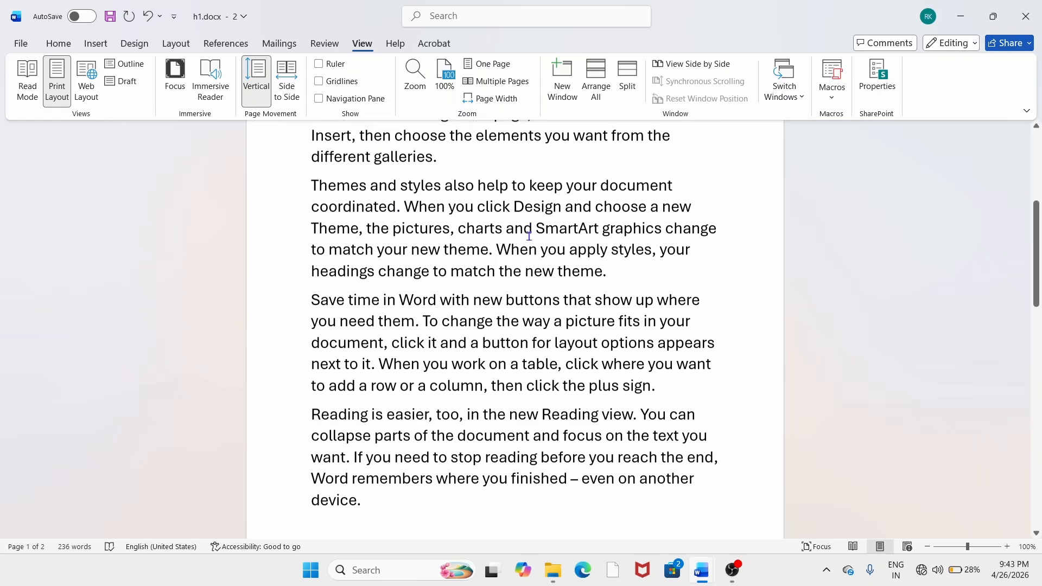
{"action": "left_click", "coordinate": [330, 343]}
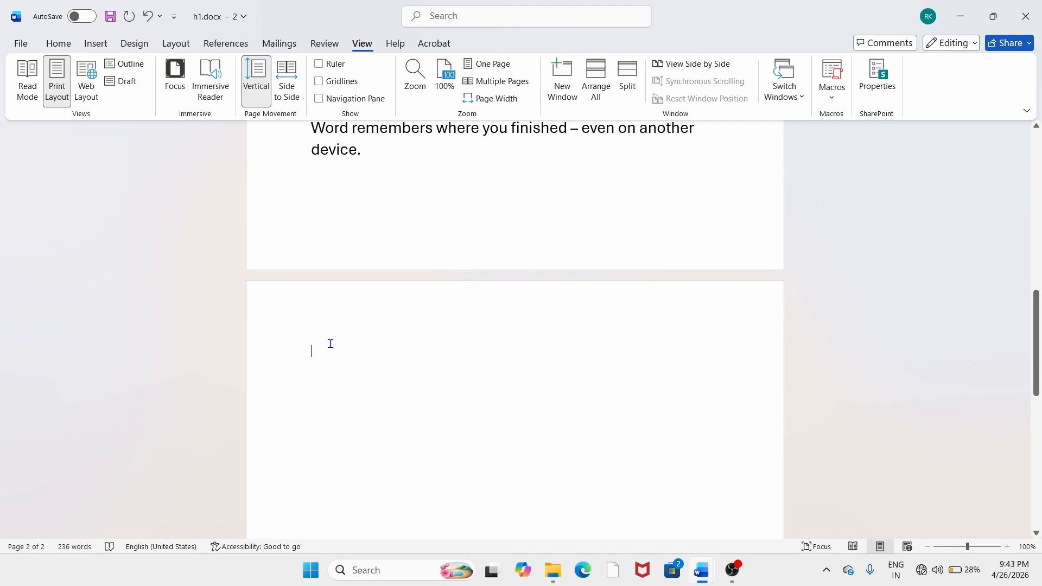
Float the second h1.docx window again, look through the first window's text, and maximize the second window
{"action": "double_click", "coordinate": [687, 31]}
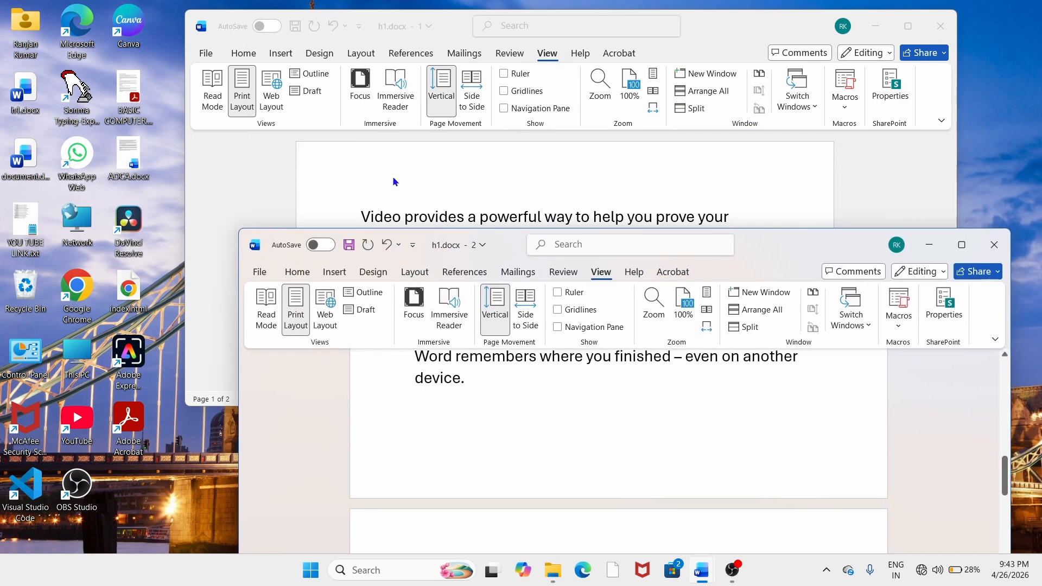
{"action": "scroll", "coordinate": [399, 181], "scroll_direction": "down", "scroll_amount": 3}
{"action": "scroll", "coordinate": [413, 174], "scroll_direction": "down", "scroll_amount": 1}
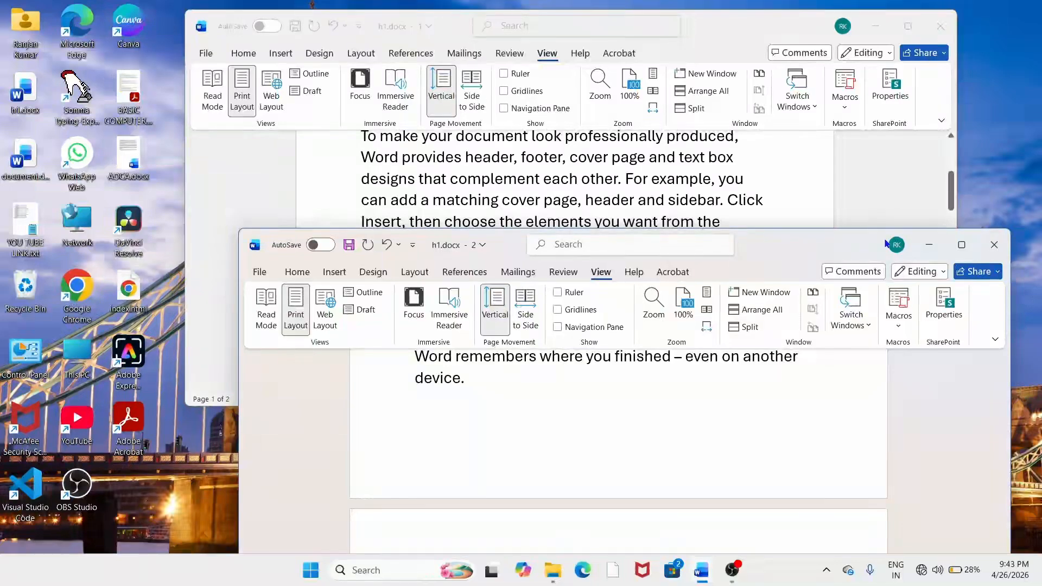
{"action": "left_click", "coordinate": [960, 245]}
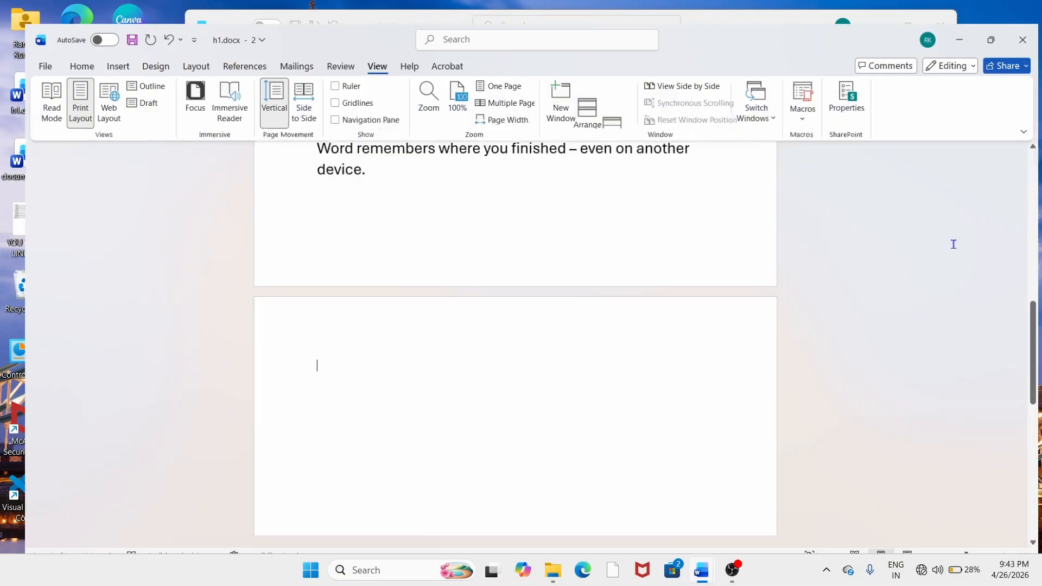
Switch to the first h1.docx window and maximize it
{"action": "mouse_move", "coordinate": [698, 577]}
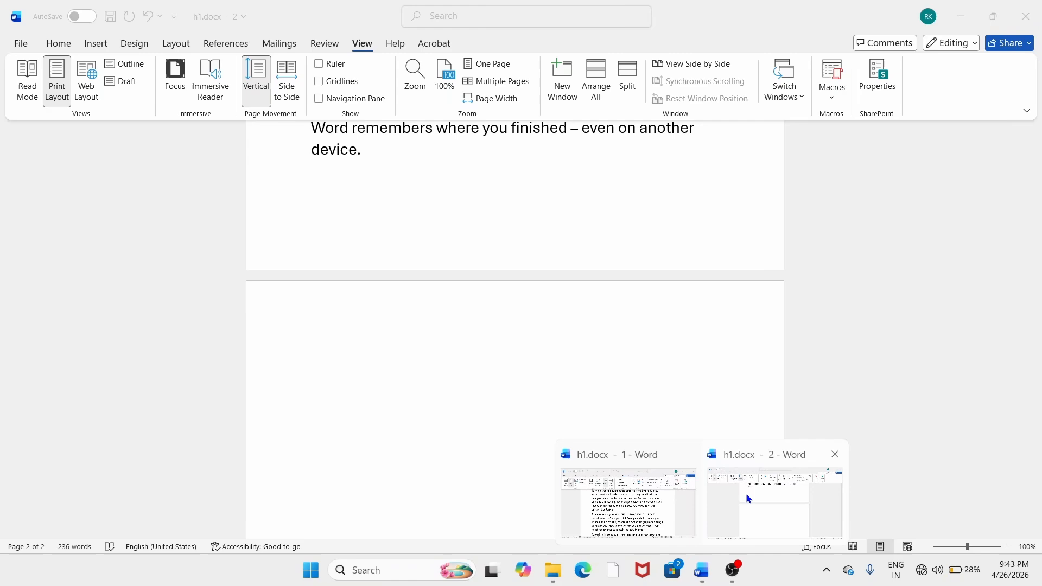
{"action": "left_click", "coordinate": [746, 493]}
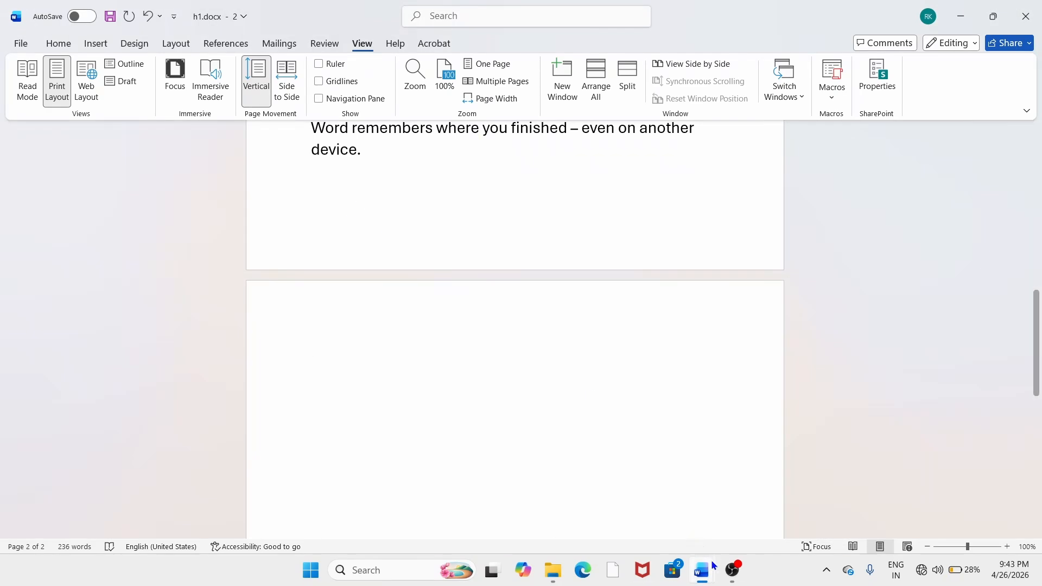
{"action": "left_click", "coordinate": [700, 570]}
{"action": "left_click", "coordinate": [641, 489]}
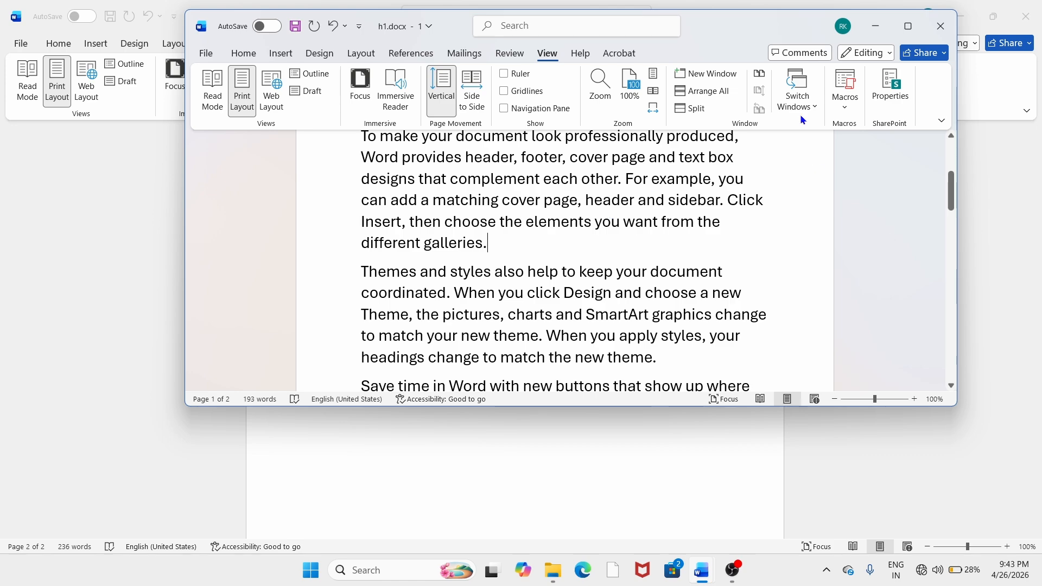
{"action": "left_click", "coordinate": [907, 26]}
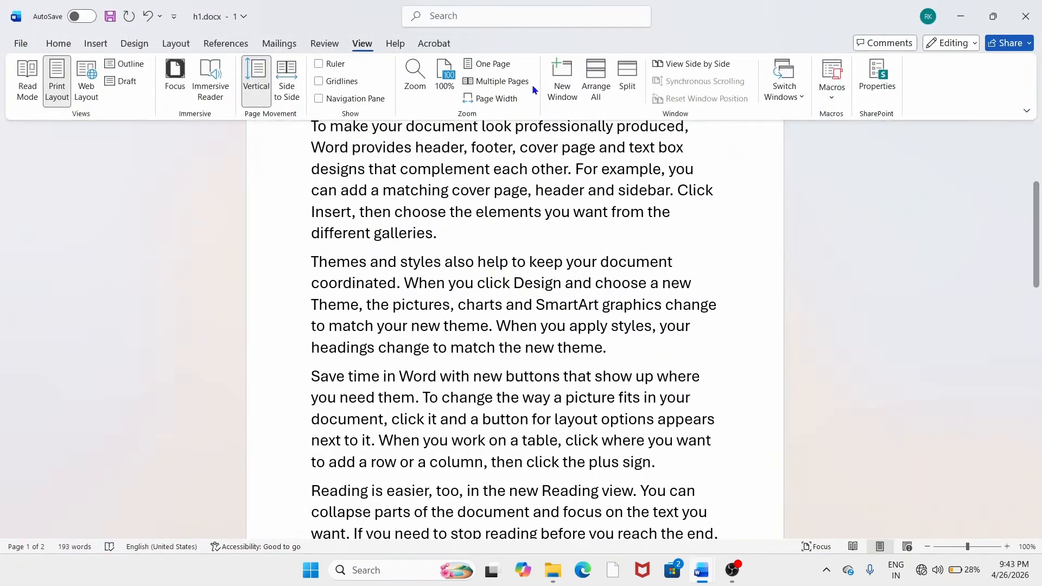
Stack both h1.docx windows with Arrange All and look through the text in each one separately
{"action": "left_click", "coordinate": [601, 95]}
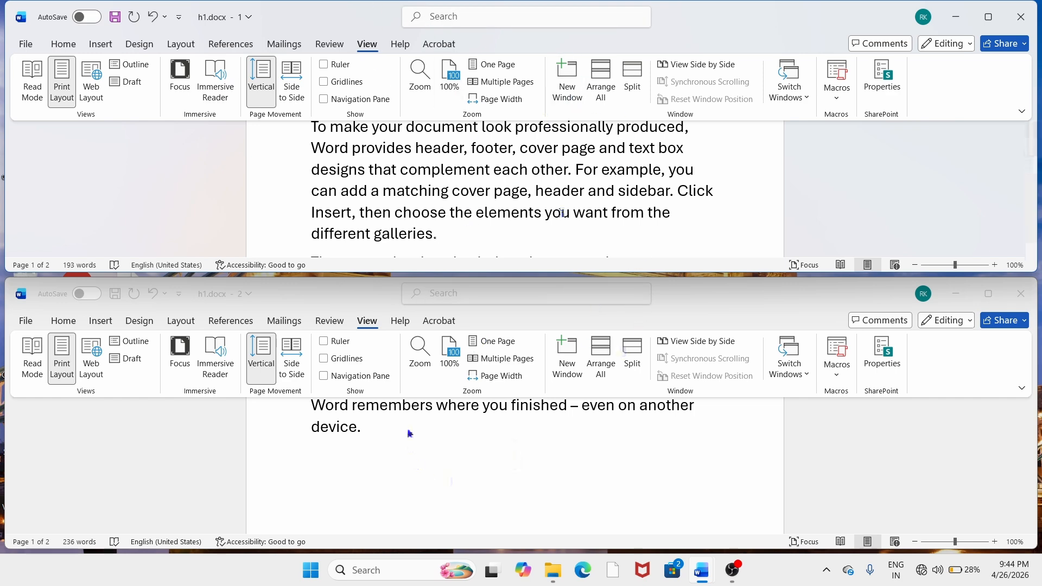
{"action": "left_click", "coordinate": [470, 437]}
{"action": "scroll", "coordinate": [470, 437], "scroll_direction": "up", "scroll_amount": 20}
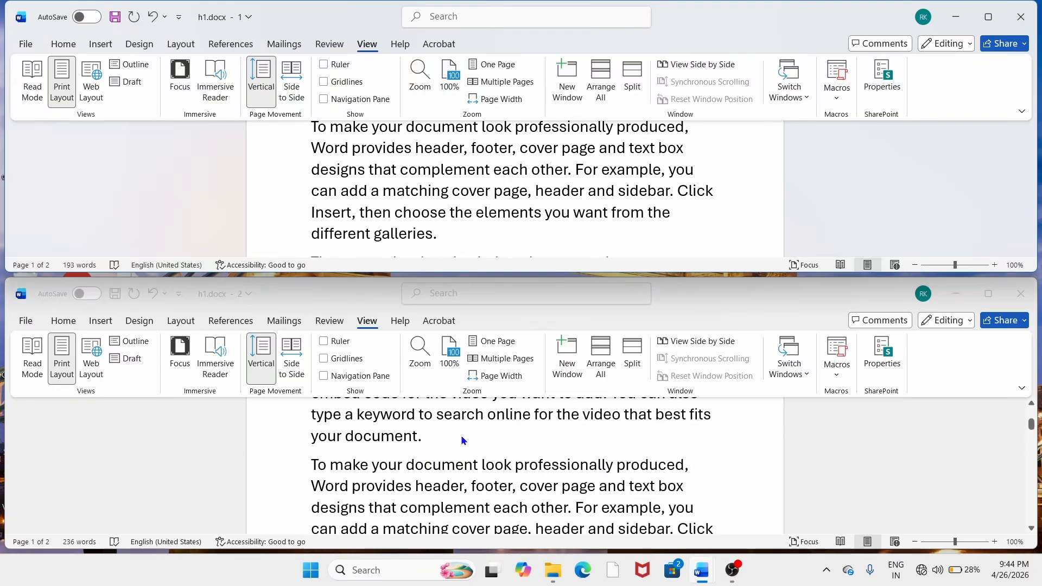
{"action": "scroll", "coordinate": [480, 160], "scroll_direction": "up", "scroll_amount": 6}
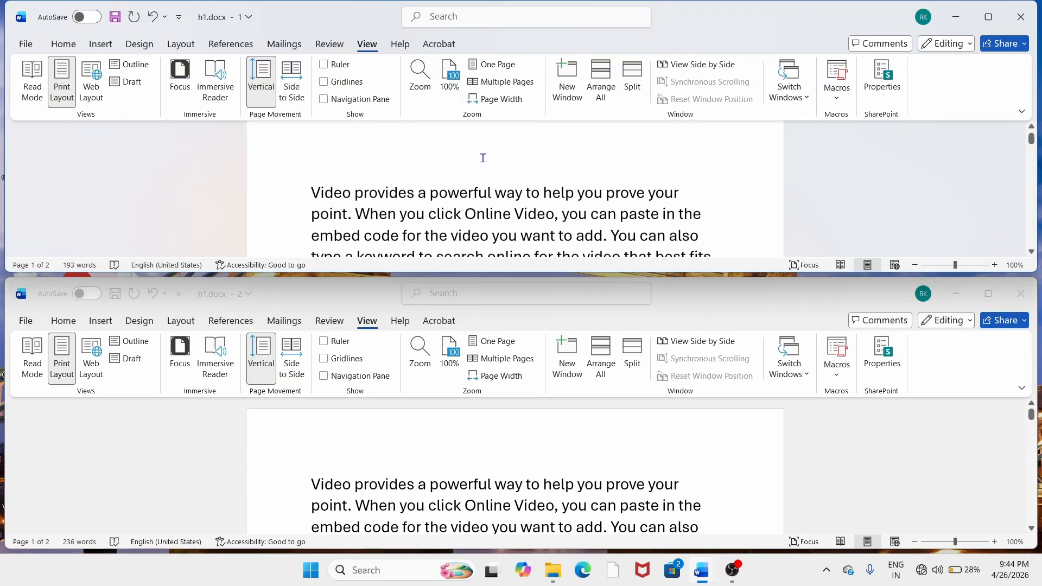
{"action": "scroll", "coordinate": [473, 219], "scroll_direction": "down", "scroll_amount": 2}
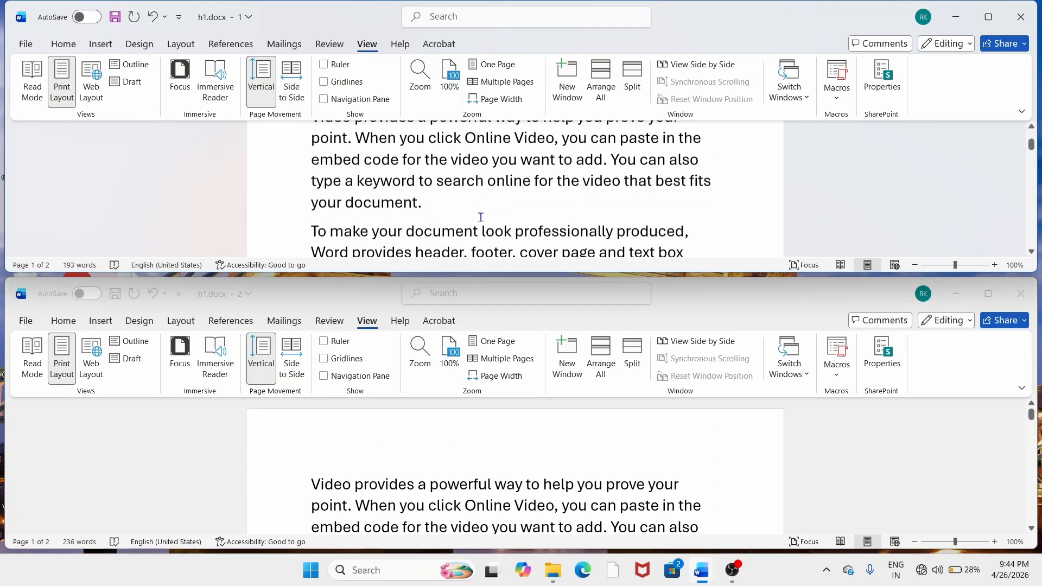
{"action": "left_click", "coordinate": [439, 470]}
{"action": "scroll", "coordinate": [440, 470], "scroll_direction": "down", "scroll_amount": 15}
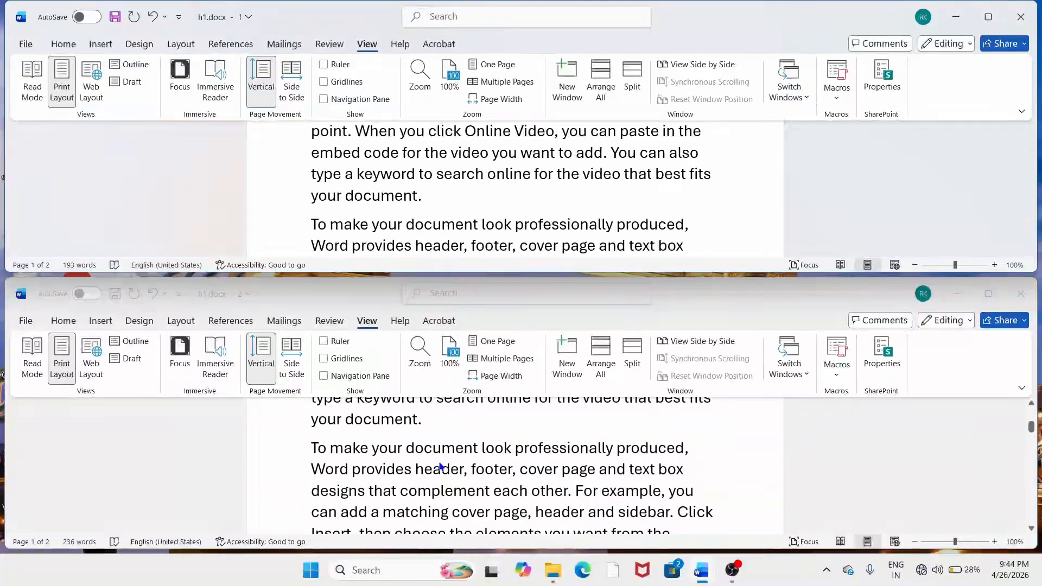
{"action": "scroll", "coordinate": [439, 460], "scroll_direction": "up", "scroll_amount": 8}
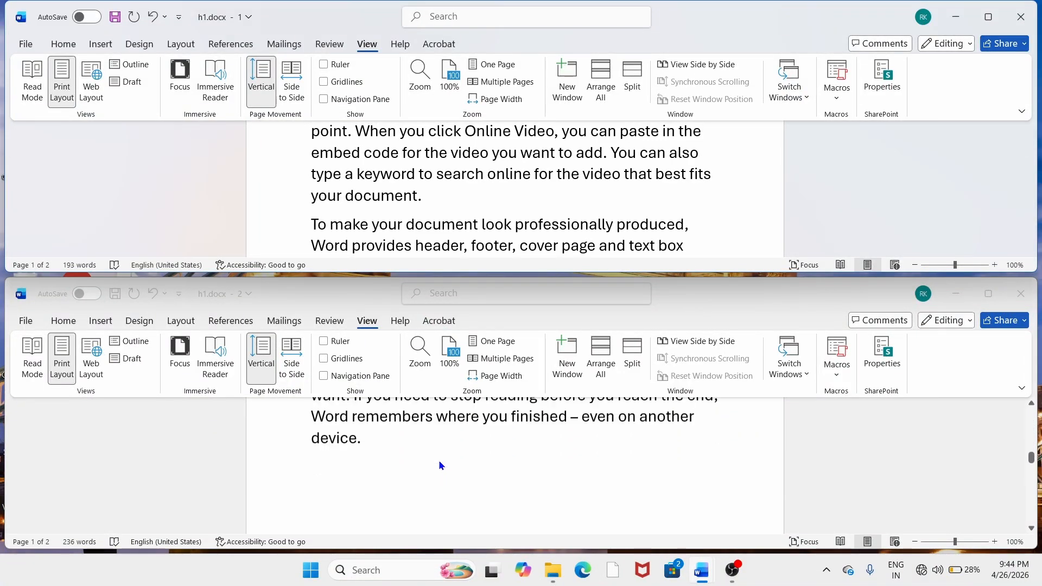
{"action": "scroll", "coordinate": [441, 465], "scroll_direction": "up", "scroll_amount": 3}
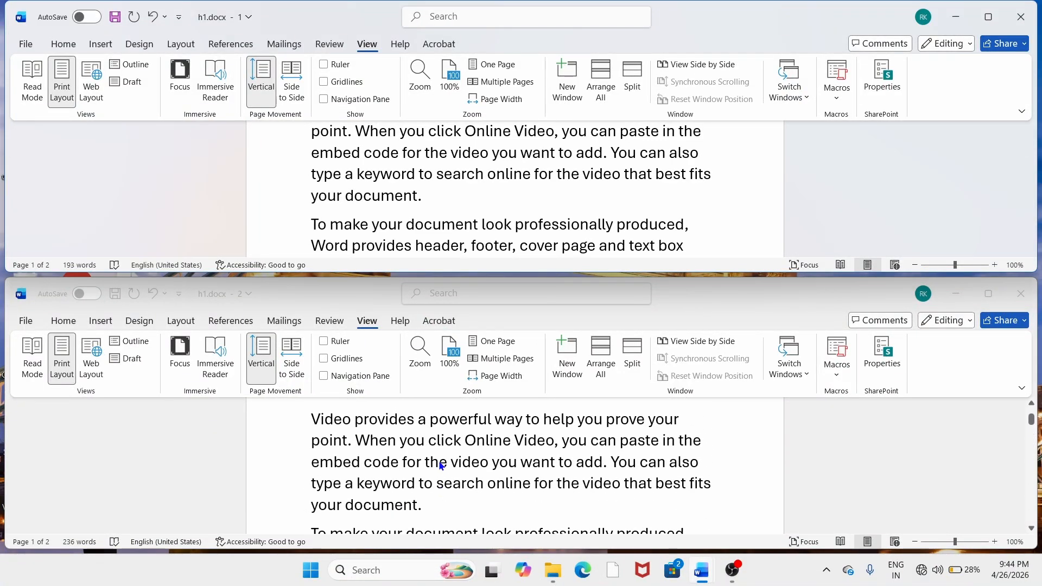
Maximize the second h1.docx window and split it into two panes with the dividing line slightly lower than its default position
{"action": "left_click", "coordinate": [993, 296]}
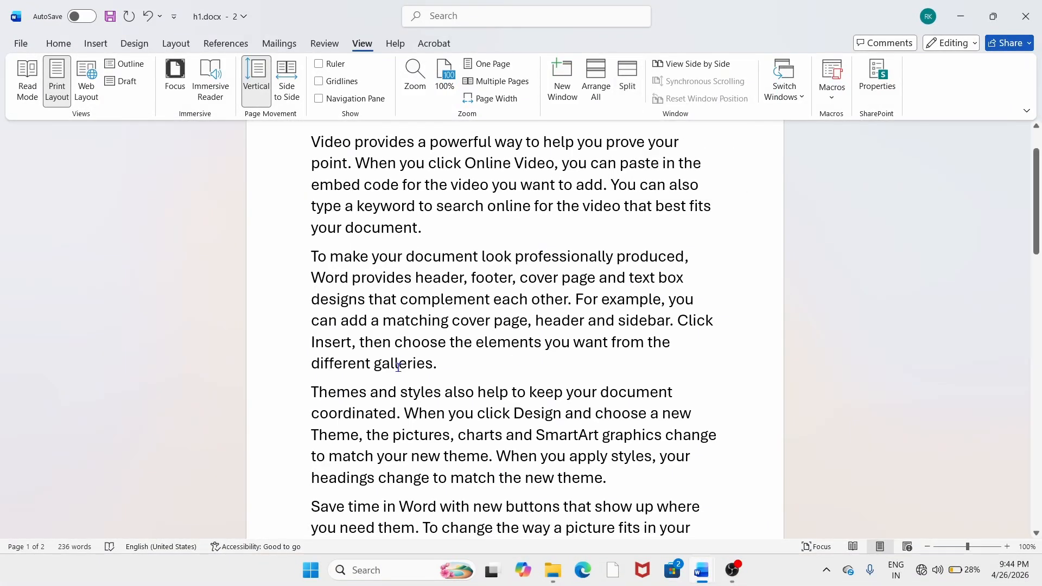
{"action": "scroll", "coordinate": [408, 144], "scroll_direction": "up", "scroll_amount": 1}
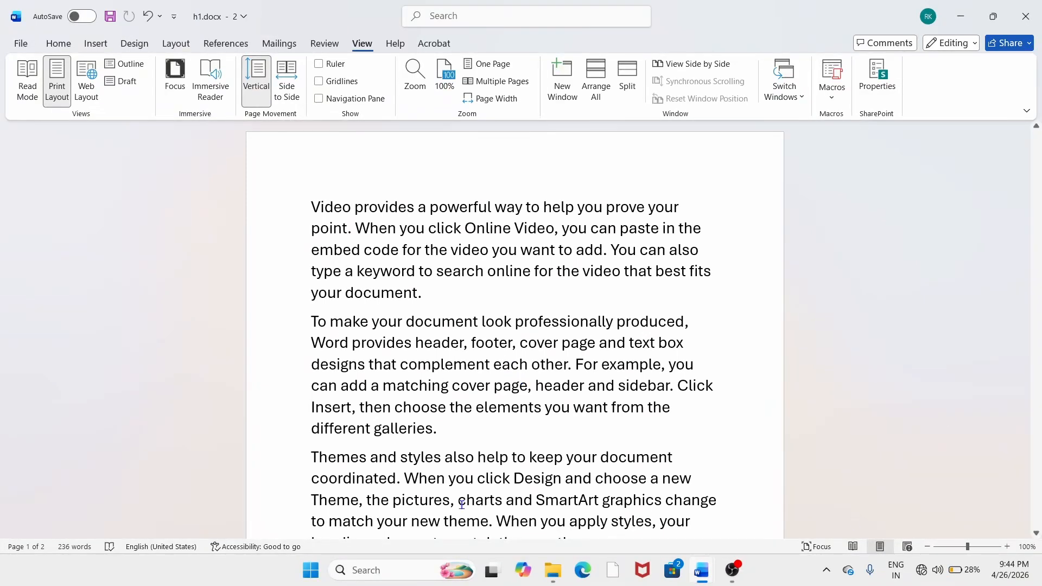
{"action": "left_click", "coordinate": [628, 88]}
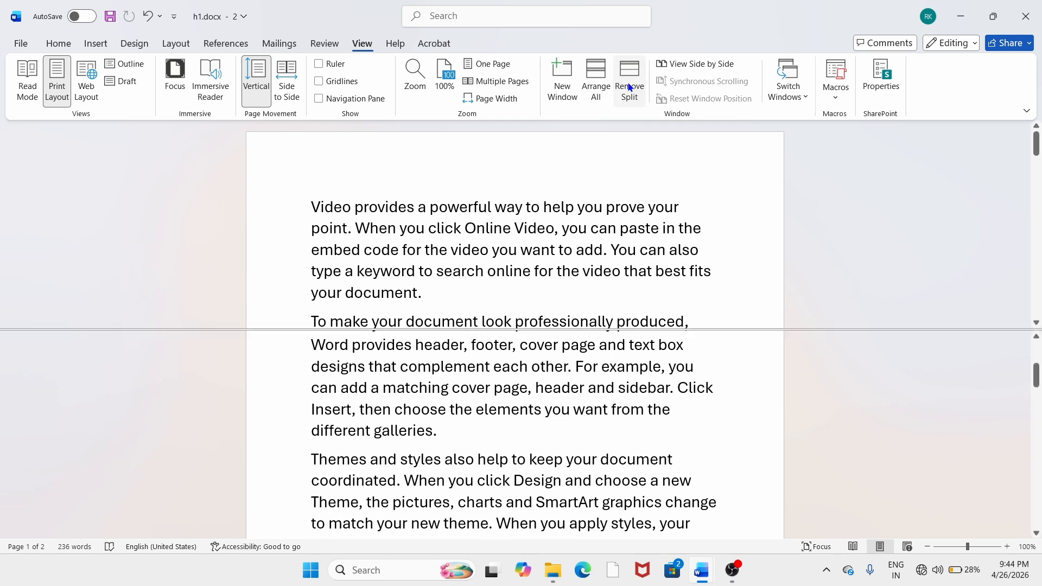
{"action": "scroll", "coordinate": [493, 324], "scroll_direction": "down", "scroll_amount": 1}
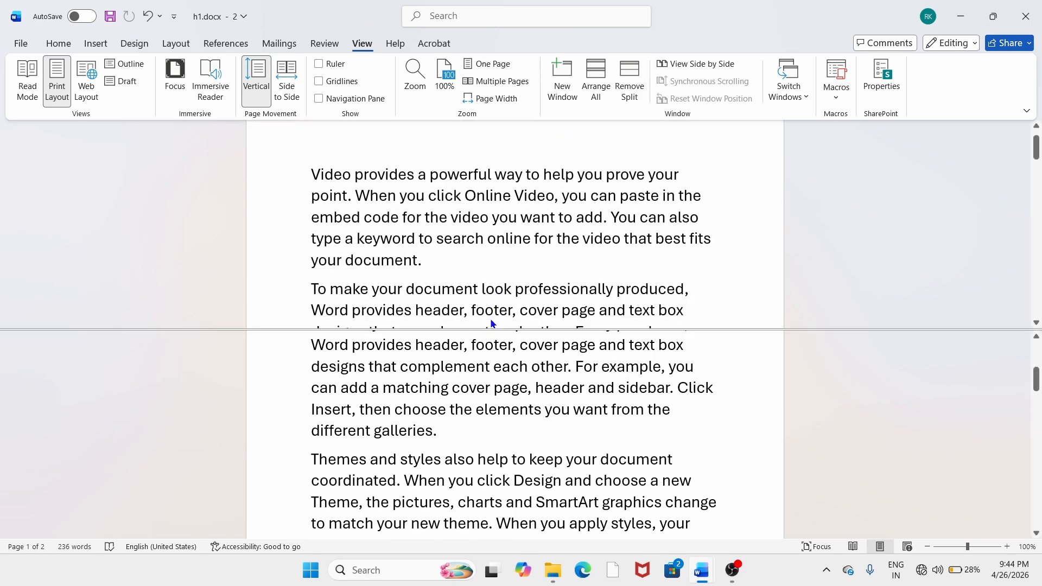
{"action": "scroll", "coordinate": [579, 372], "scroll_direction": "down", "scroll_amount": 2}
{"action": "scroll", "coordinate": [580, 374], "scroll_direction": "up", "scroll_amount": 3}
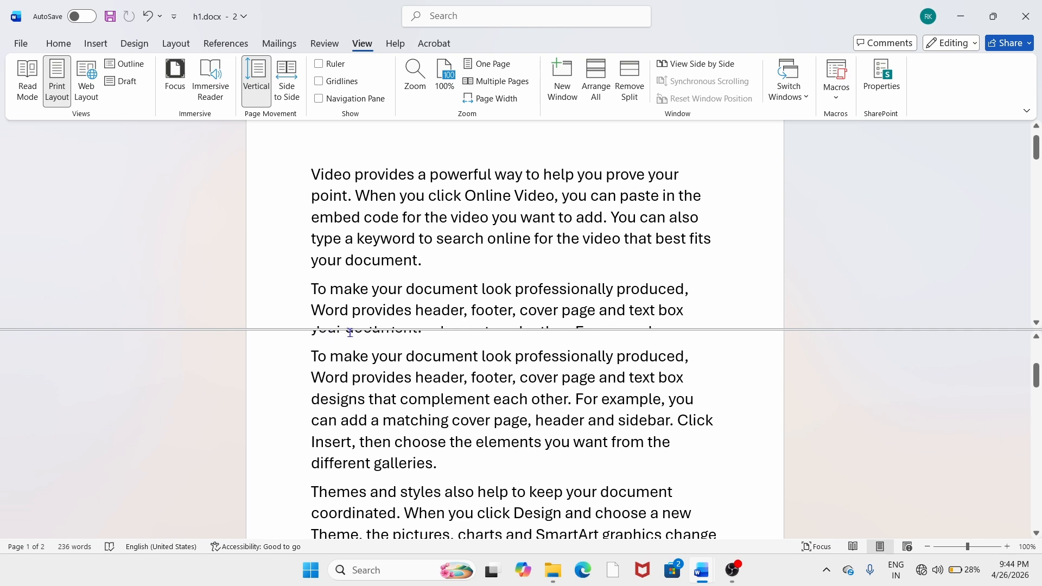
{"action": "mouse_move", "coordinate": [130, 327]}
{"action": "left_mouse_down"}
{"action": "mouse_move", "coordinate": [132, 362]}
{"action": "mouse_move", "coordinate": [137, 330]}
{"action": "mouse_move", "coordinate": [140, 346]}
{"action": "left_mouse_up"}
Look through the document independently in the upper and lower panes of the split window
{"action": "scroll", "coordinate": [130, 363], "scroll_direction": "up", "scroll_amount": 1}
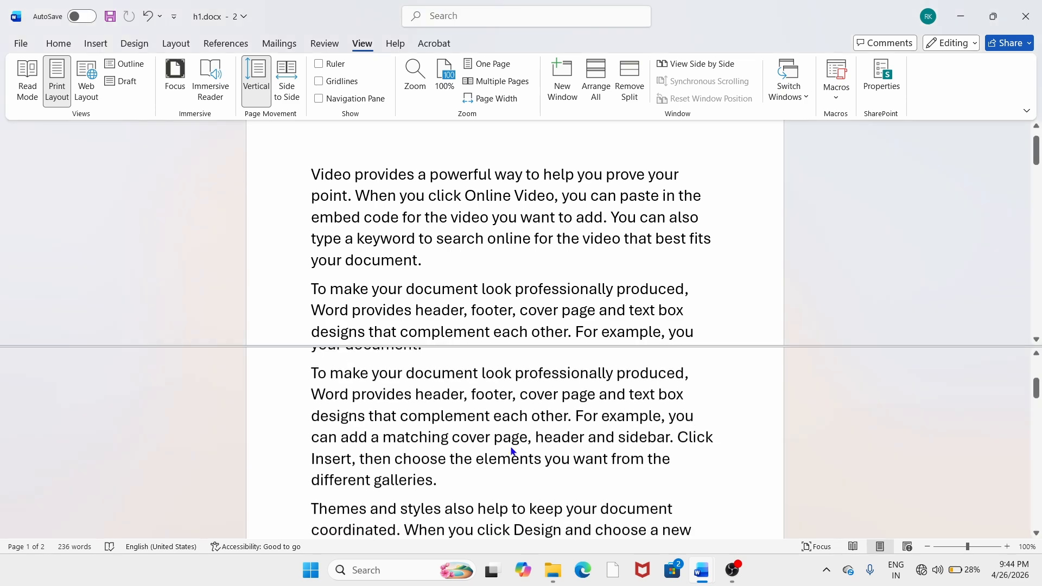
{"action": "scroll", "coordinate": [521, 396], "scroll_direction": "down", "scroll_amount": 2}
{"action": "scroll", "coordinate": [520, 392], "scroll_direction": "up", "scroll_amount": 5}
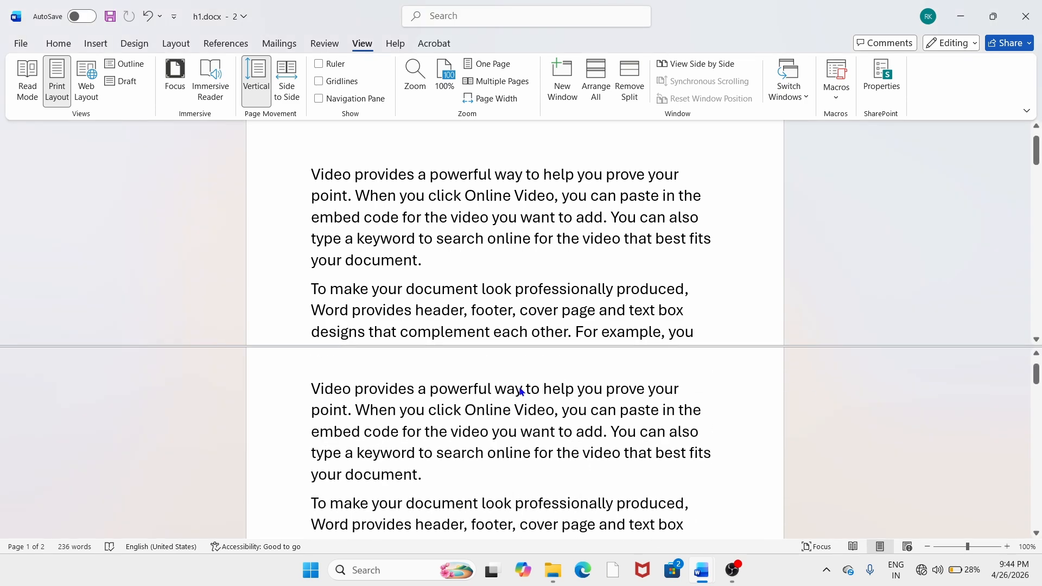
{"action": "scroll", "coordinate": [521, 391], "scroll_direction": "down", "scroll_amount": 1}
{"action": "scroll", "coordinate": [520, 390], "scroll_direction": "down", "scroll_amount": 8}
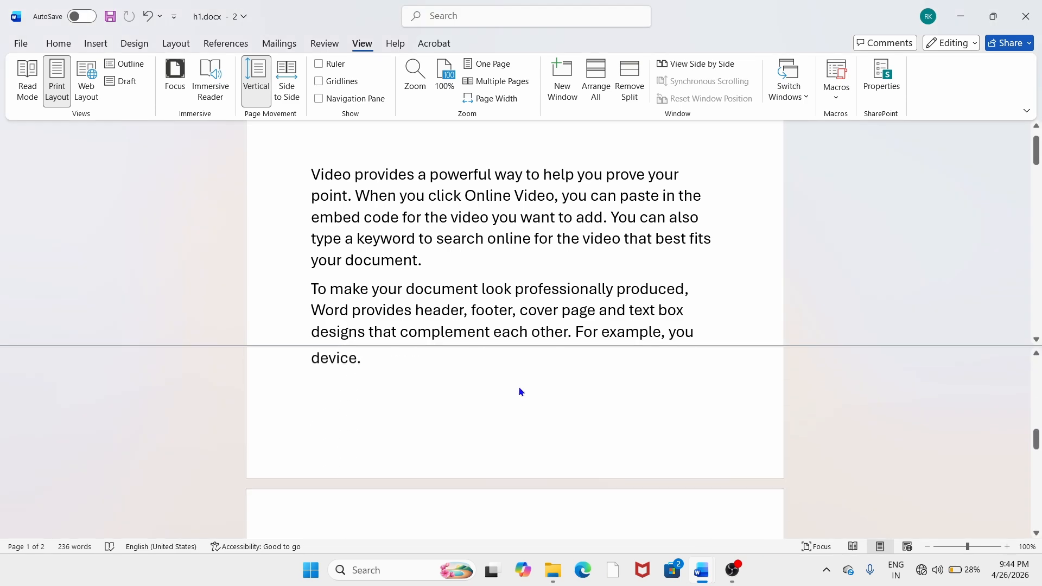
{"action": "scroll", "coordinate": [519, 386], "scroll_direction": "up", "scroll_amount": 2}
{"action": "scroll", "coordinate": [519, 386], "scroll_direction": "up", "scroll_amount": 5}
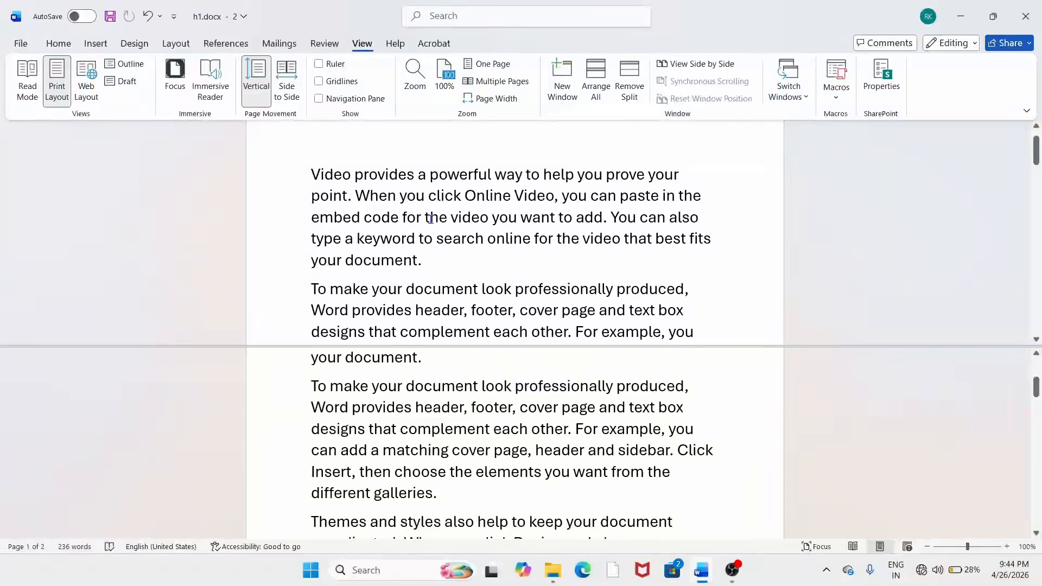
{"action": "scroll", "coordinate": [432, 222], "scroll_direction": "up", "scroll_amount": 1}
{"action": "scroll", "coordinate": [432, 224], "scroll_direction": "down", "scroll_amount": 7}
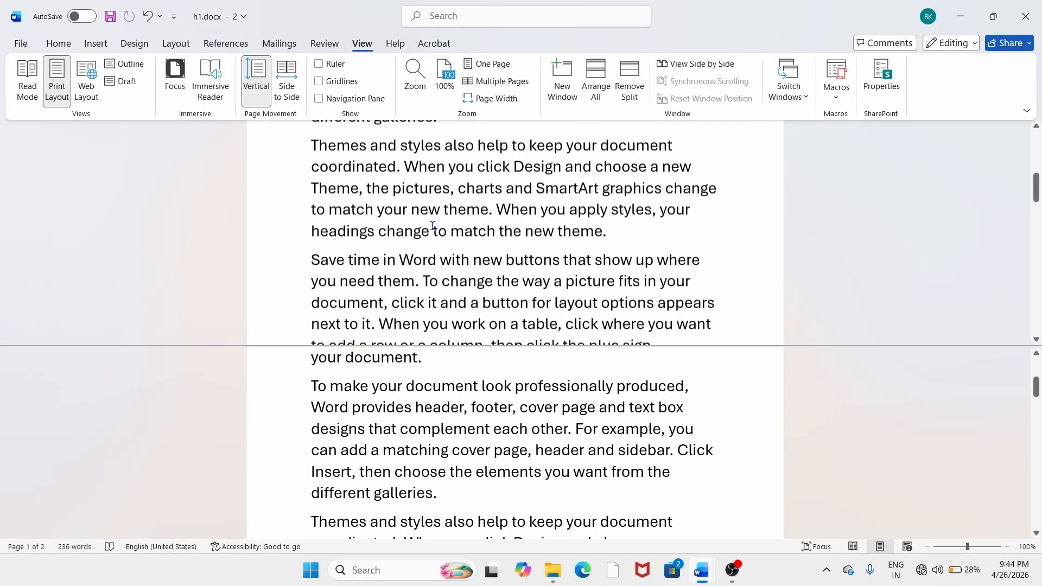
{"action": "scroll", "coordinate": [433, 225], "scroll_direction": "down", "scroll_amount": 6}
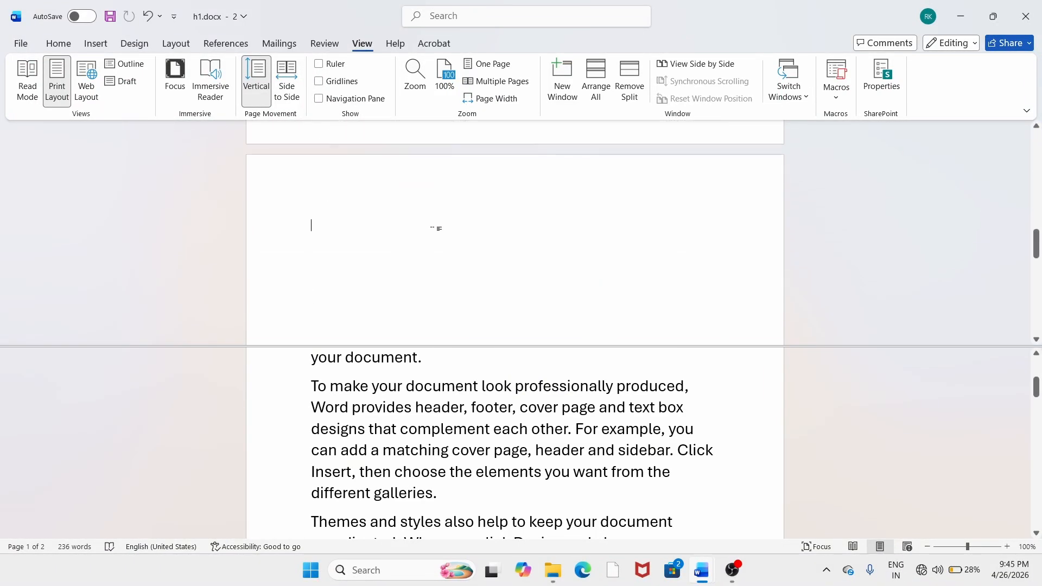
{"action": "scroll", "coordinate": [433, 231], "scroll_direction": "up", "scroll_amount": 2}
{"action": "scroll", "coordinate": [432, 231], "scroll_direction": "up", "scroll_amount": 4}
{"action": "scroll", "coordinate": [435, 235], "scroll_direction": "down", "scroll_amount": 2}
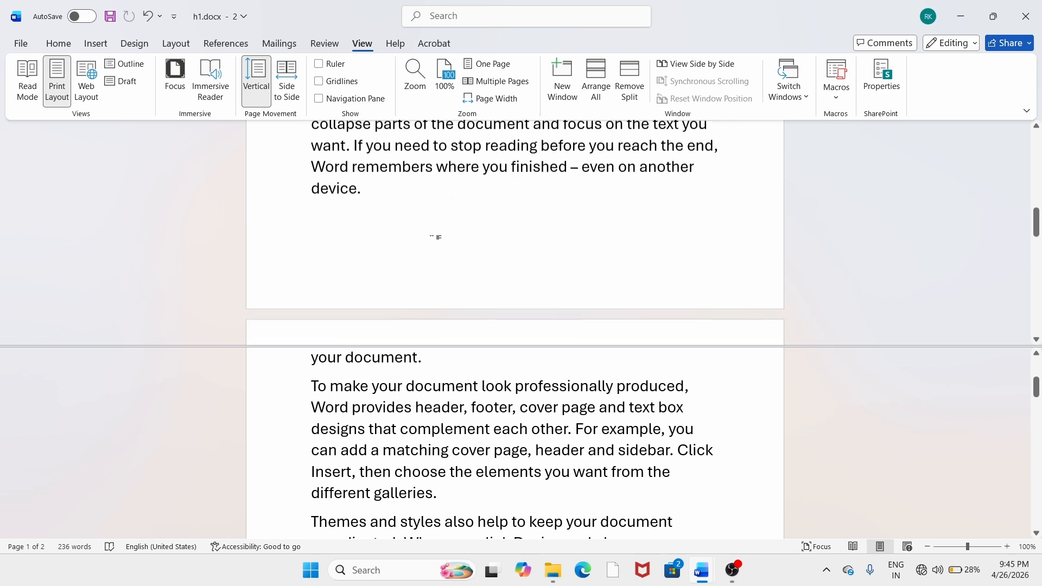
{"action": "scroll", "coordinate": [560, 307], "scroll_direction": "down", "scroll_amount": 2}
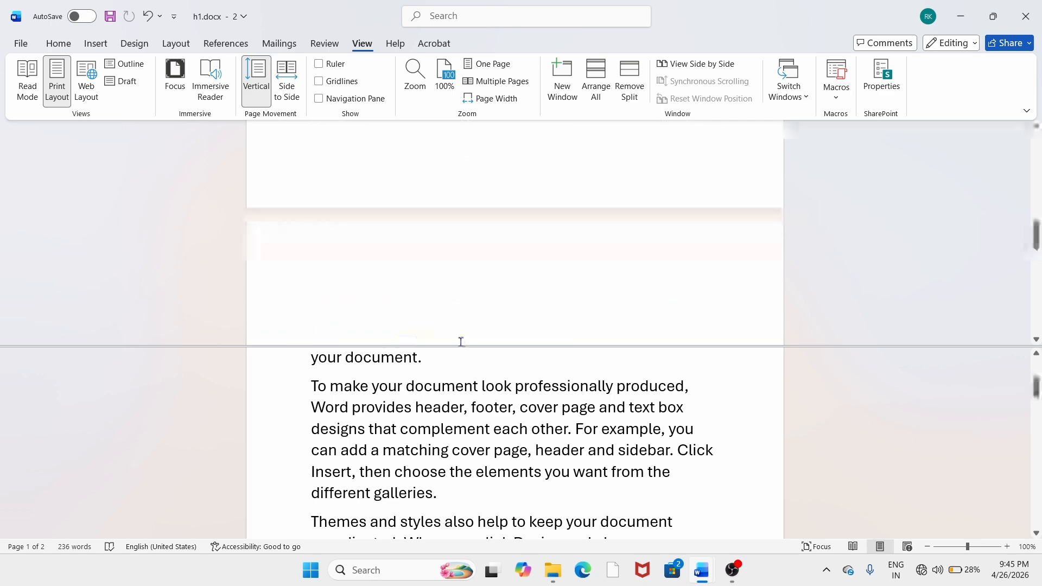
{"action": "scroll", "coordinate": [479, 387], "scroll_direction": "up", "scroll_amount": 1}
{"action": "scroll", "coordinate": [480, 388], "scroll_direction": "up", "scroll_amount": 3}
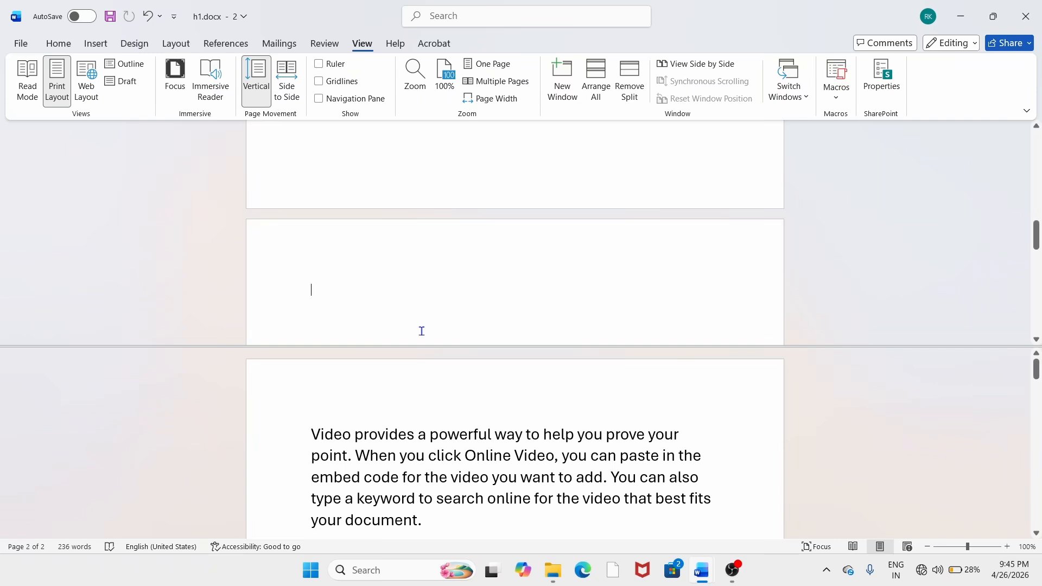
Remove the split from the second h1.docx window and look through its text in the single pane
{"action": "left_click", "coordinate": [634, 98]}
{"action": "scroll", "coordinate": [705, 342], "scroll_direction": "down", "scroll_amount": 5}
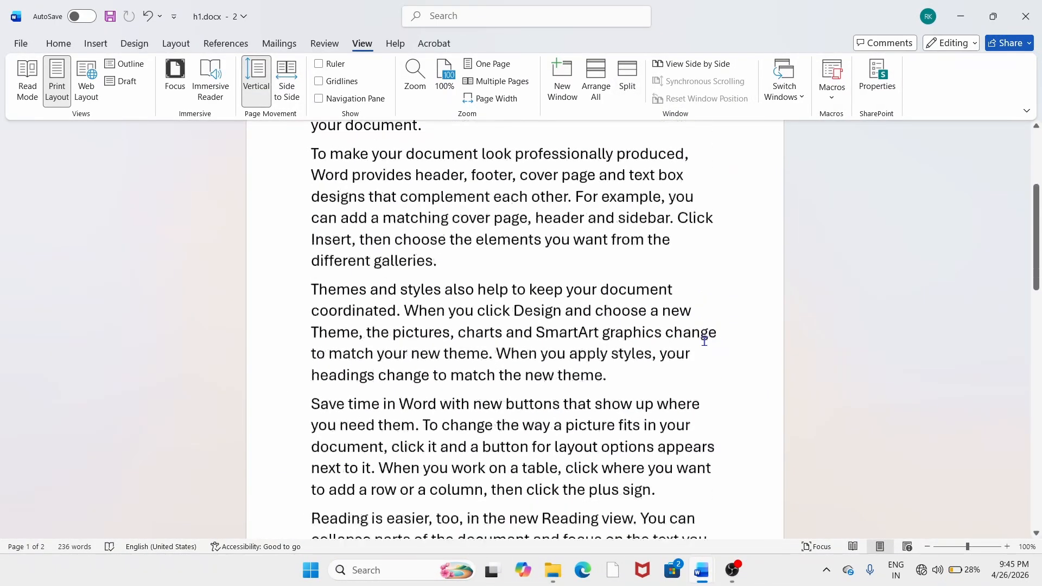
{"action": "scroll", "coordinate": [58, 399], "scroll_direction": "up", "scroll_amount": 2}
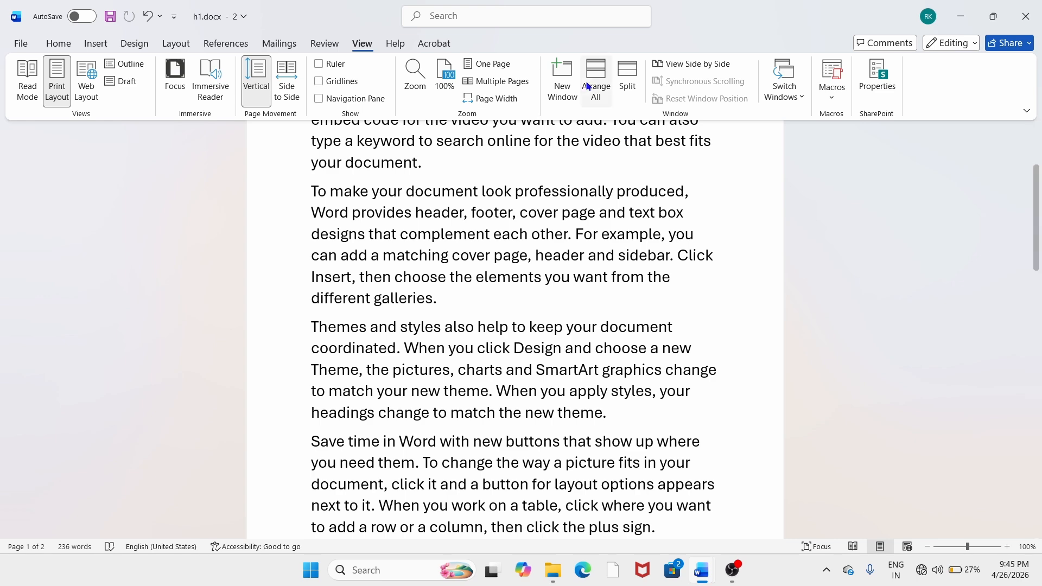
Stack both h1.docx windows with Arrange All, then place them next to each other with View Side by Side
{"action": "scroll", "coordinate": [456, 241], "scroll_direction": "up", "scroll_amount": 2}
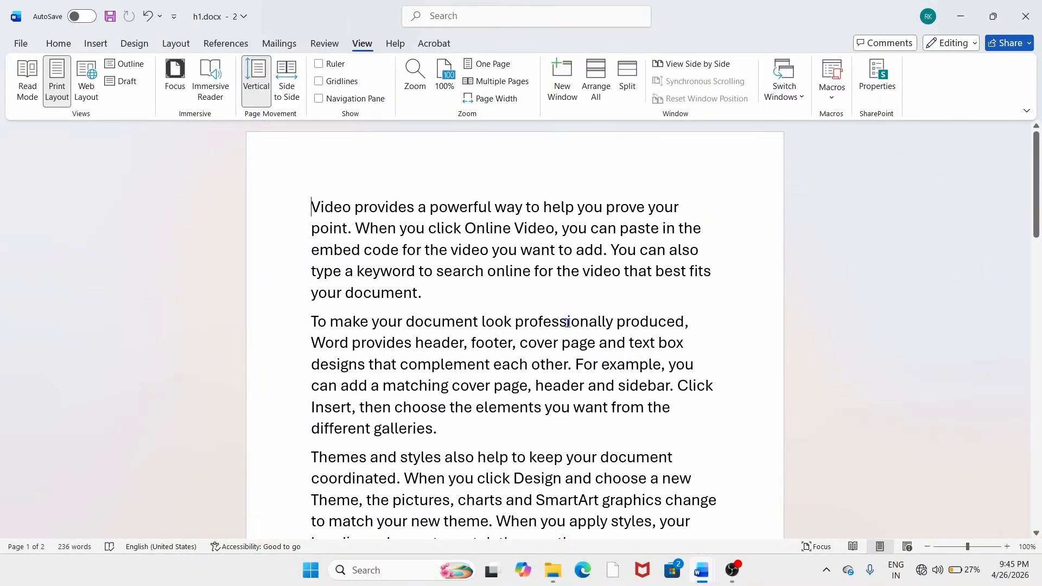
{"action": "left_click", "coordinate": [595, 92]}
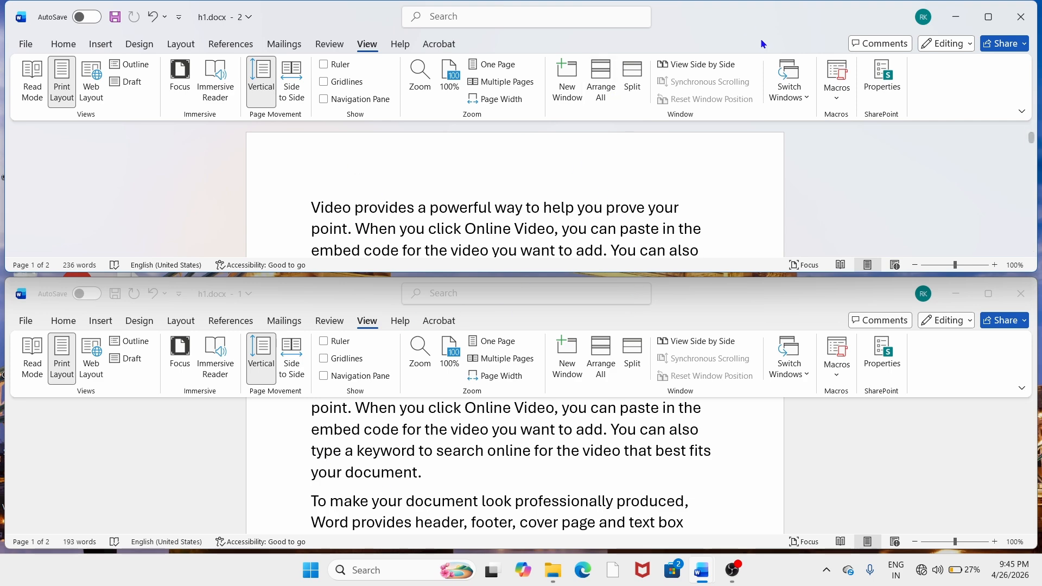
{"action": "left_click", "coordinate": [695, 64]}
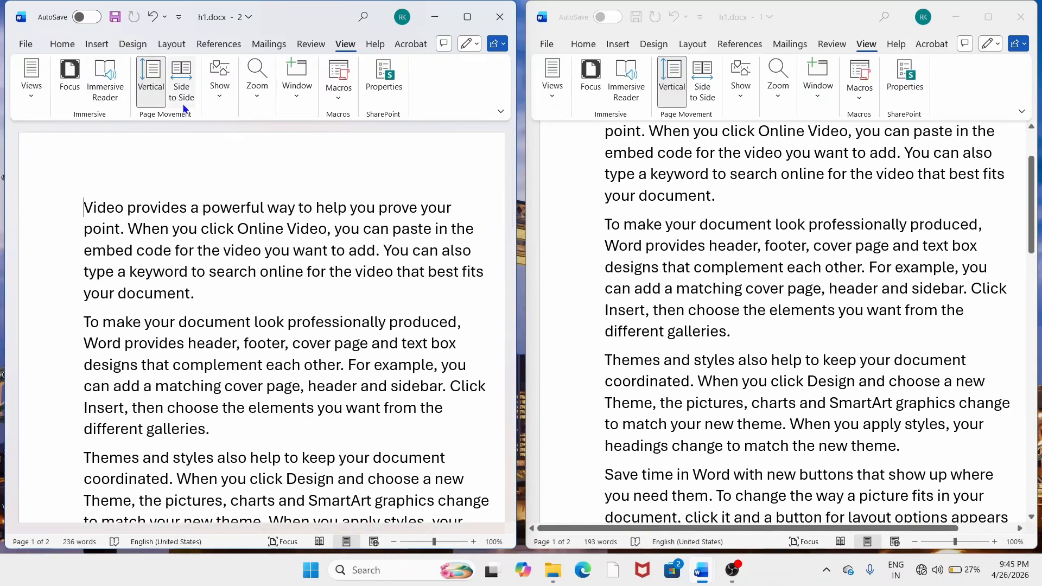
{"action": "left_click", "coordinate": [297, 90]}
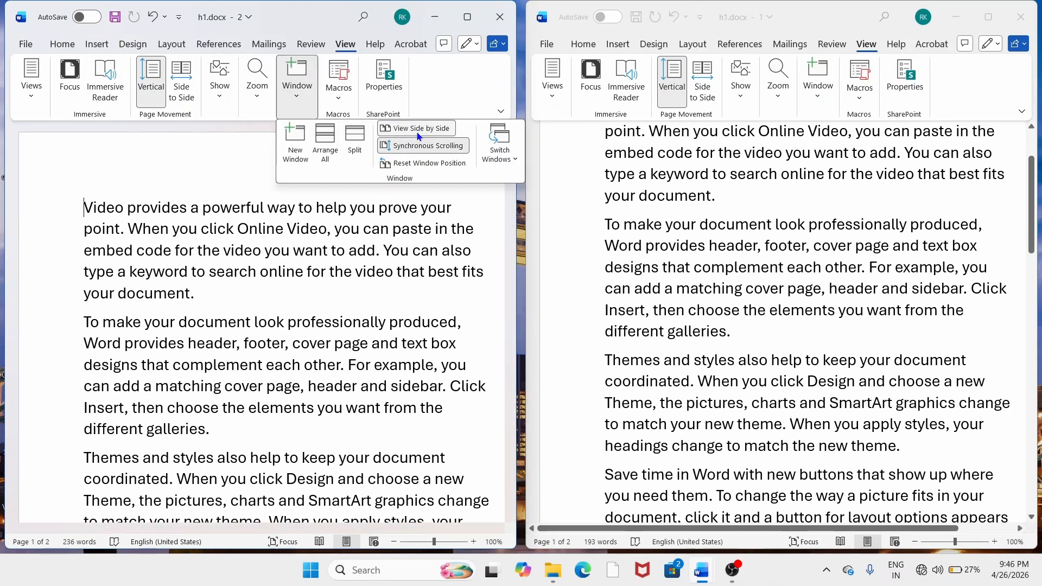
{"action": "left_click", "coordinate": [399, 289]}
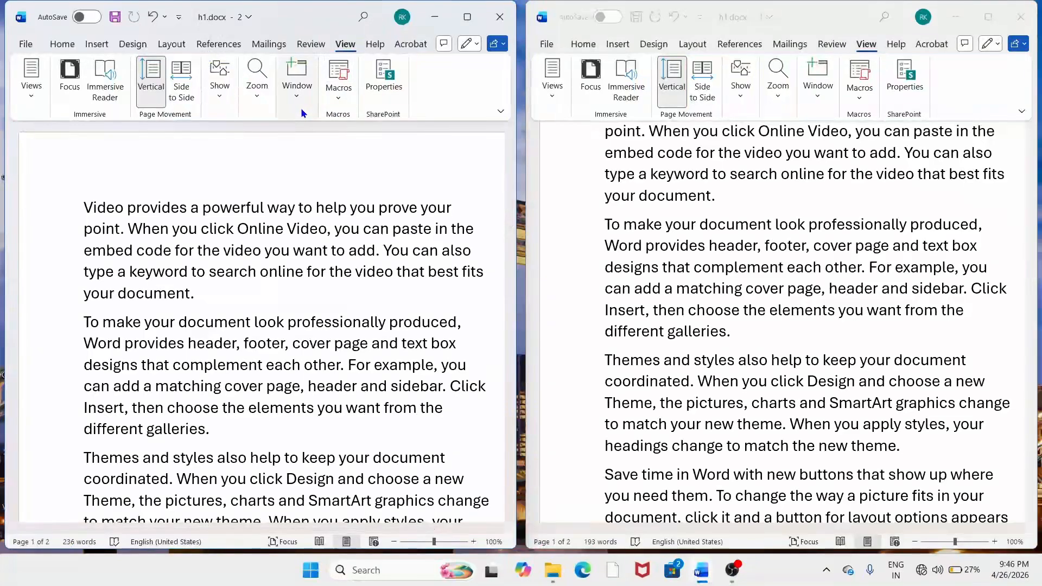
{"action": "left_click", "coordinate": [298, 102]}
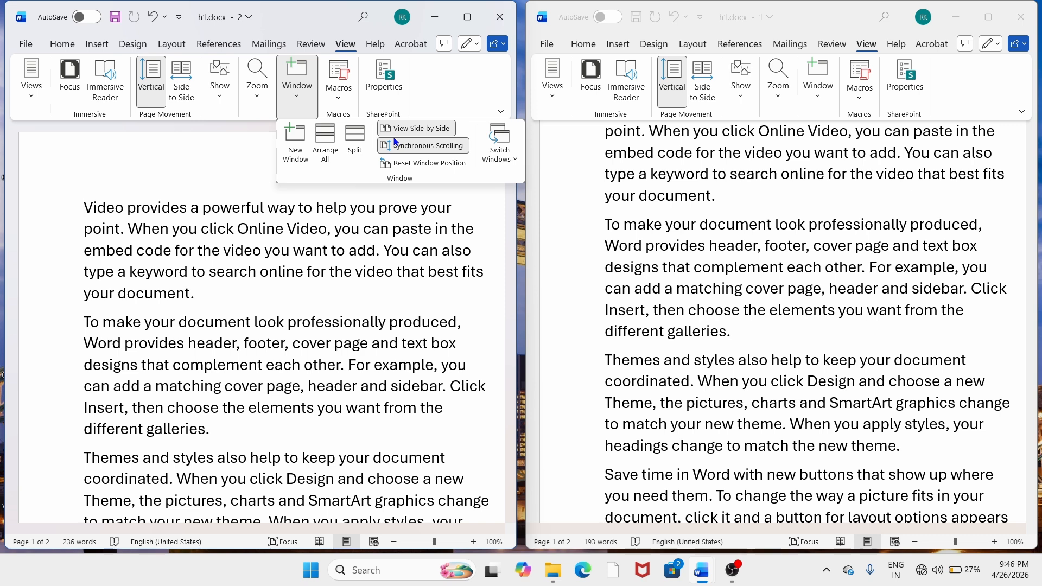
{"action": "left_click", "coordinate": [323, 251]}
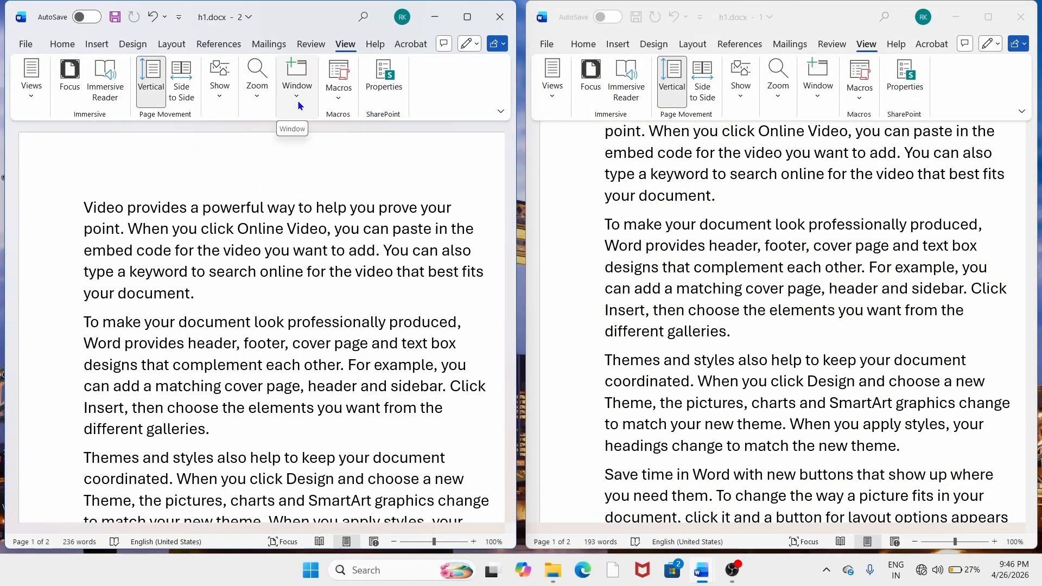
{"action": "left_click", "coordinate": [298, 97]}
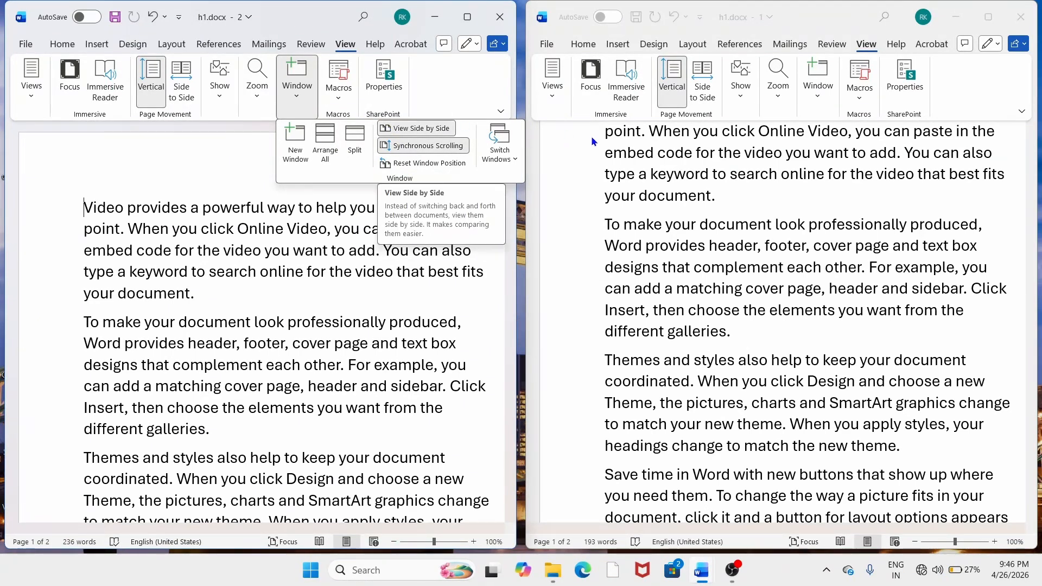
{"action": "left_click", "coordinate": [218, 383]}
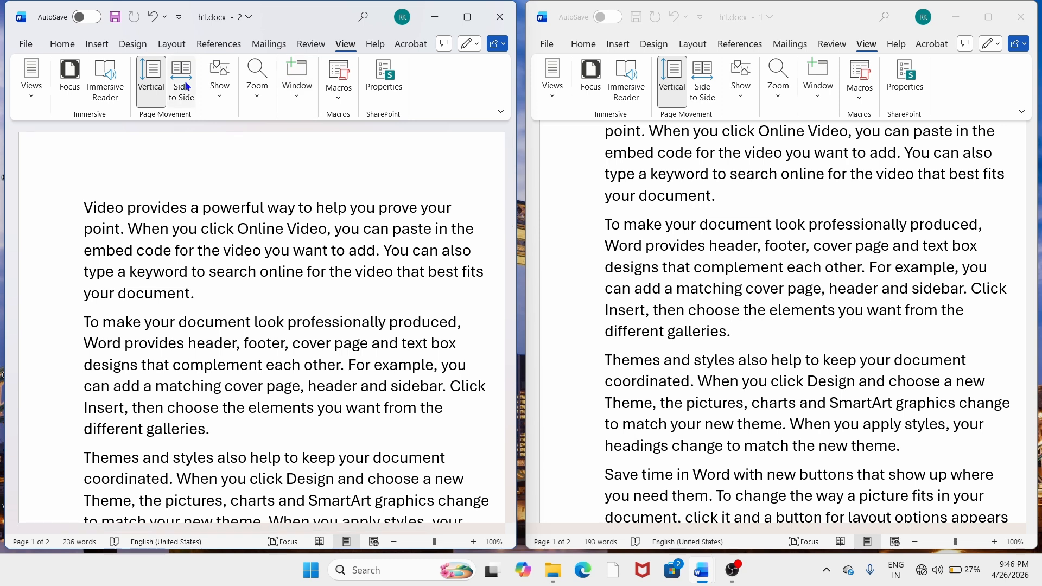
Turn View Side by Side off and back on for the two h1.docx windows
{"action": "left_click", "coordinate": [299, 97]}
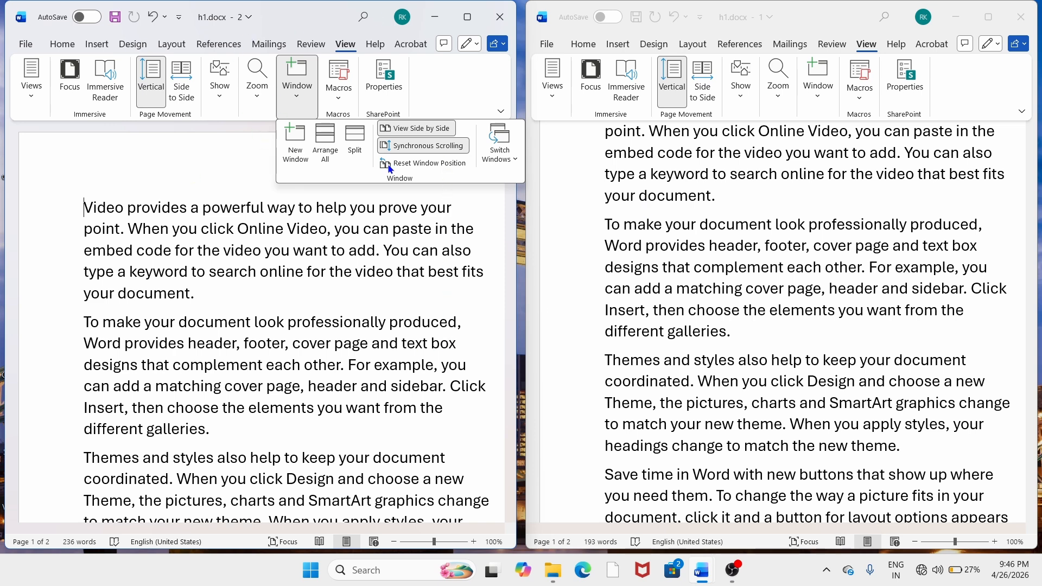
{"action": "left_click", "coordinate": [396, 128]}
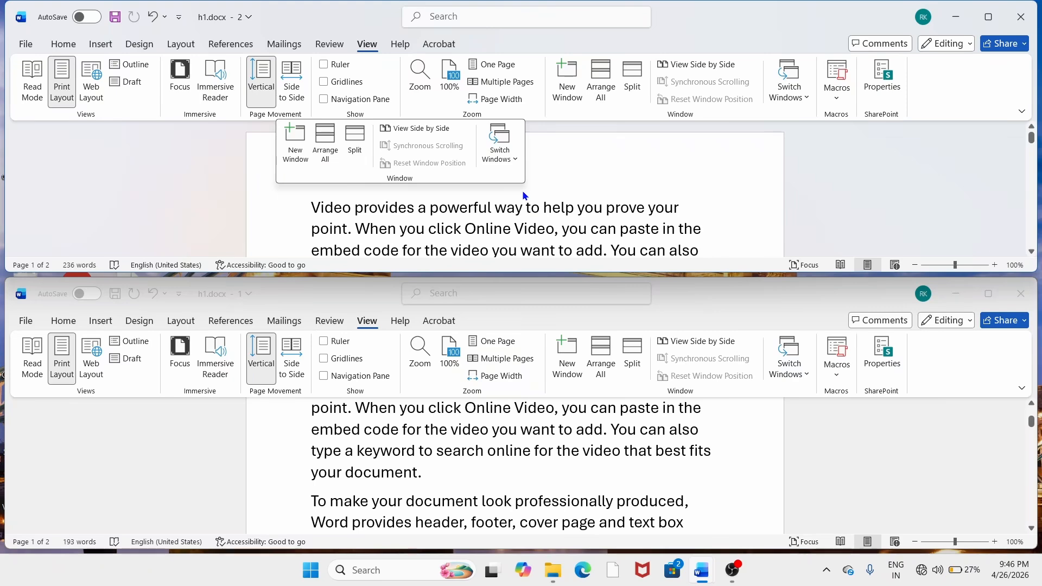
{"action": "left_click", "coordinate": [409, 129]}
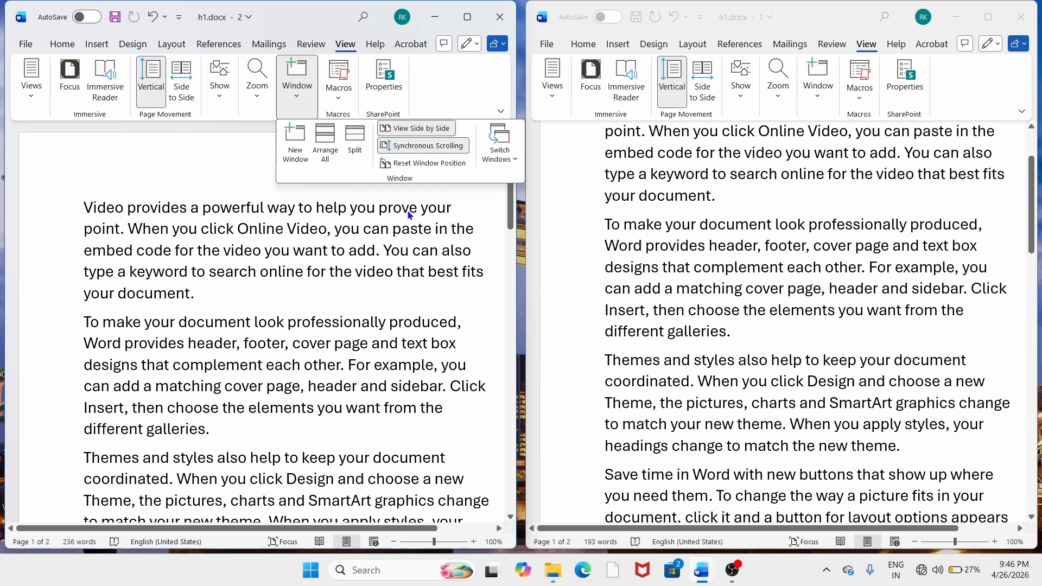
Look through both h1.docx windows at once using Synchronous Scrolling, down to the second page and back to the start
{"action": "left_click", "coordinate": [402, 145]}
{"action": "mouse_move", "coordinate": [513, 205]}
{"action": "left_mouse_down"}
{"action": "mouse_move", "coordinate": [522, 345]}
{"action": "mouse_move", "coordinate": [509, 203]}
{"action": "left_mouse_up"}
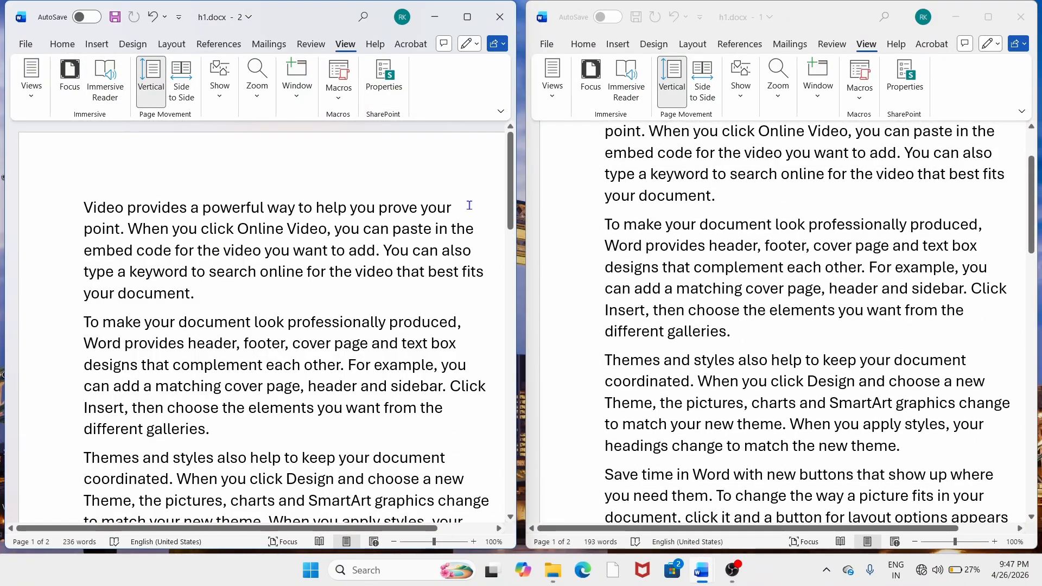
{"action": "scroll", "coordinate": [458, 214], "scroll_direction": "down", "scroll_amount": 7}
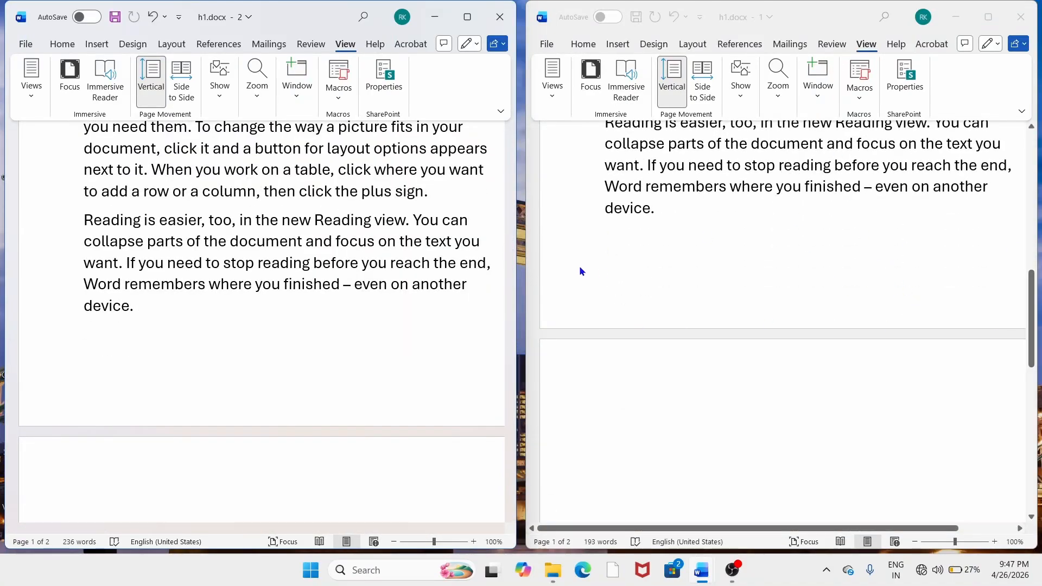
{"action": "scroll", "coordinate": [496, 305], "scroll_direction": "up", "scroll_amount": 7}
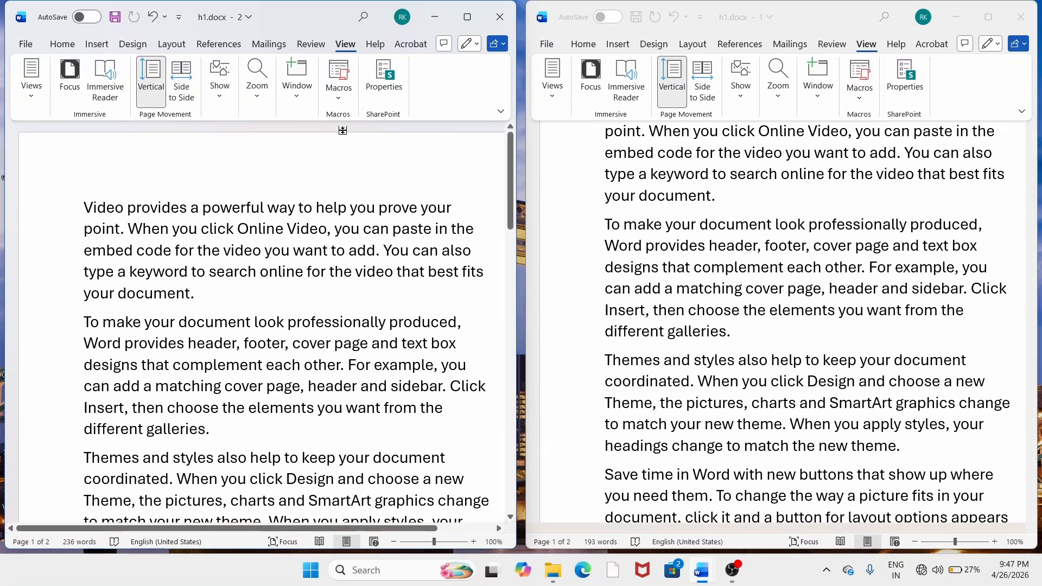
Turn off Synchronous Scrolling and move through the text of each h1.docx window independently
{"action": "left_click", "coordinate": [291, 99]}
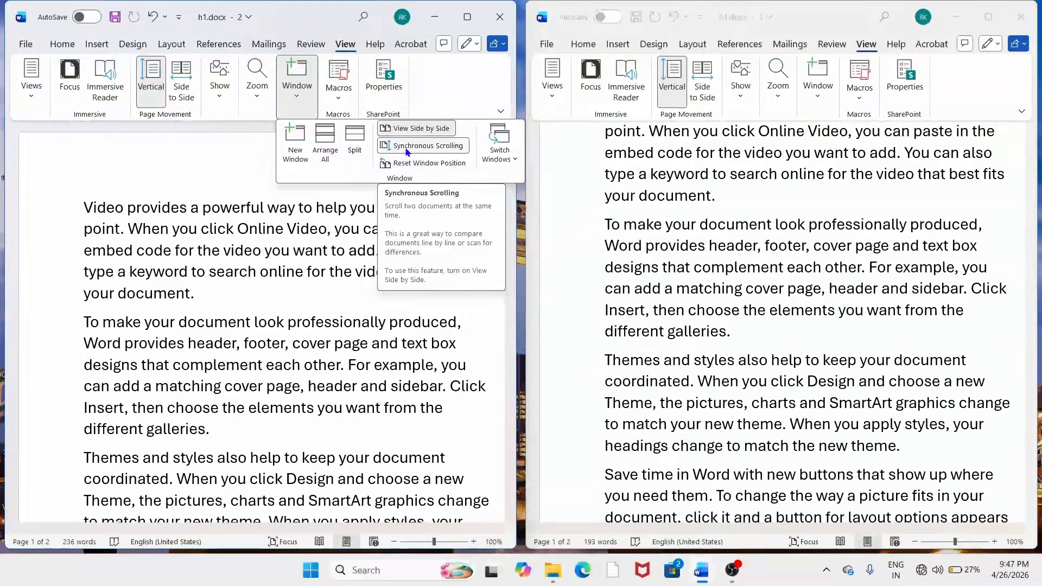
{"action": "left_click", "coordinate": [407, 145]}
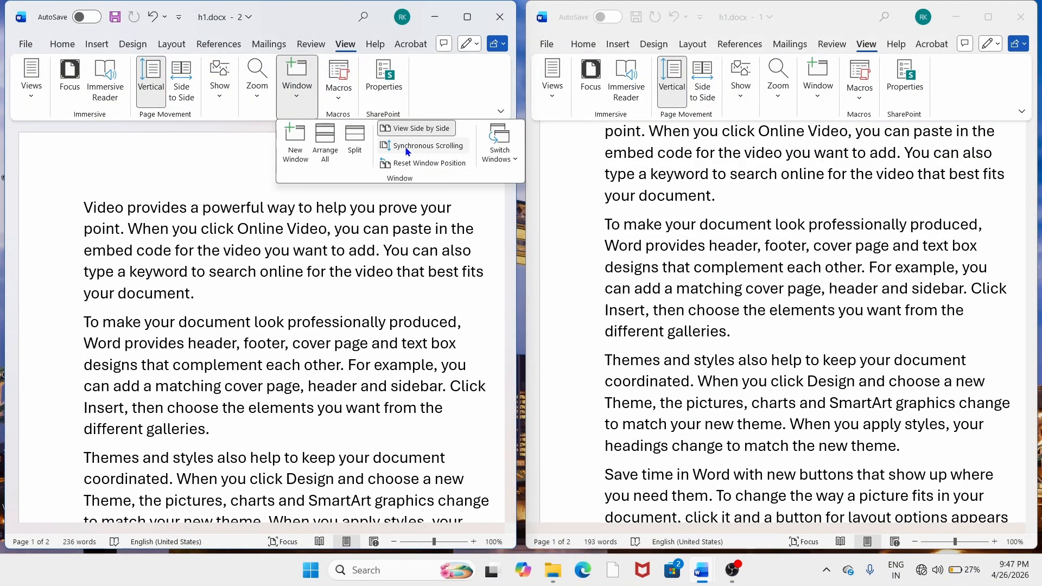
{"action": "left_click", "coordinate": [451, 287]}
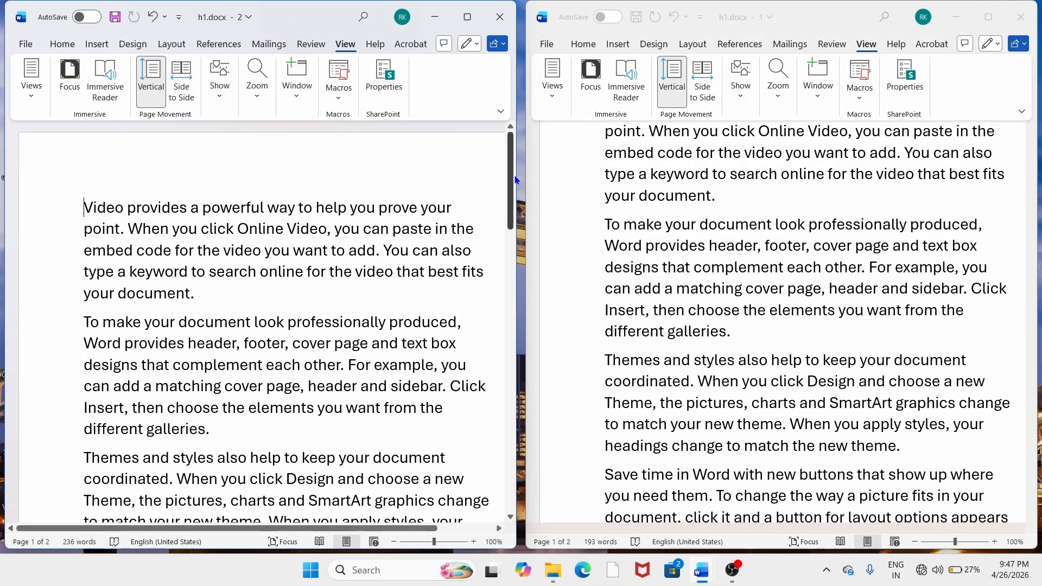
{"action": "left_click_drag", "start_coordinate": [511, 201], "coordinate": [519, 281]}
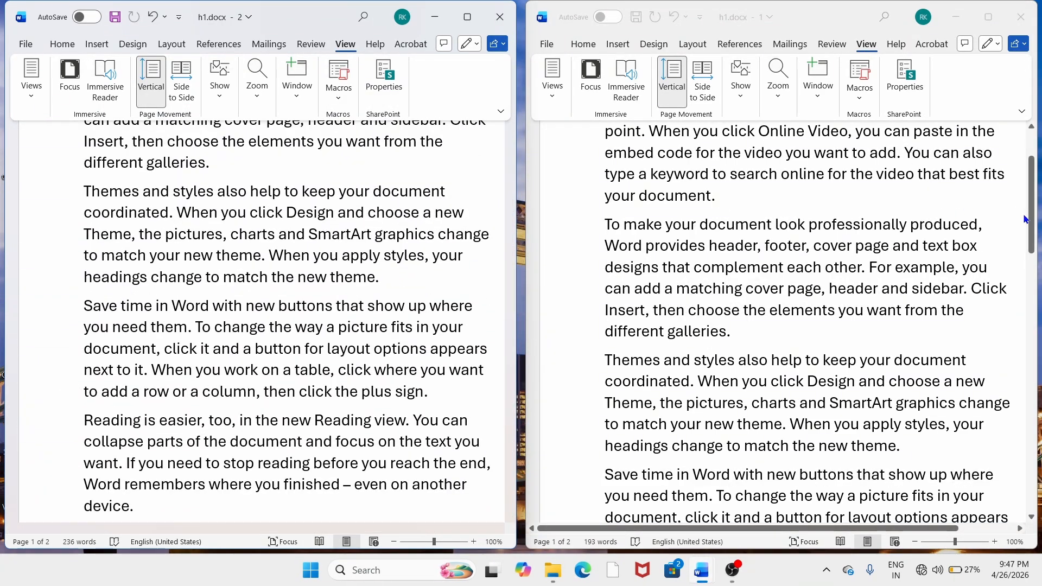
{"action": "left_click_drag", "start_coordinate": [1031, 230], "coordinate": [1030, 206]}
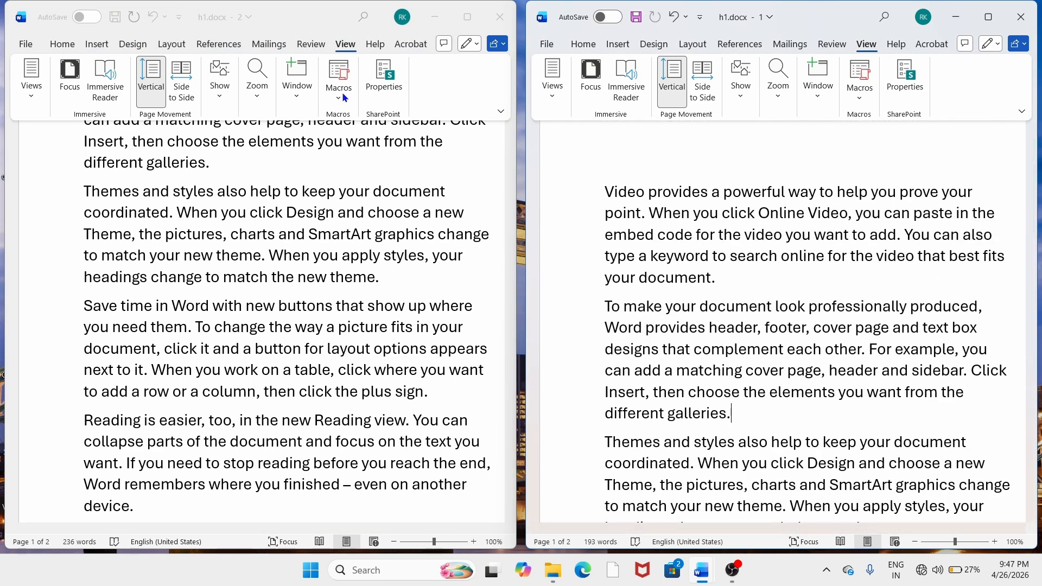
Reset the window positions and shrink both h1.docx windows in width and height
{"action": "left_click", "coordinate": [300, 96]}
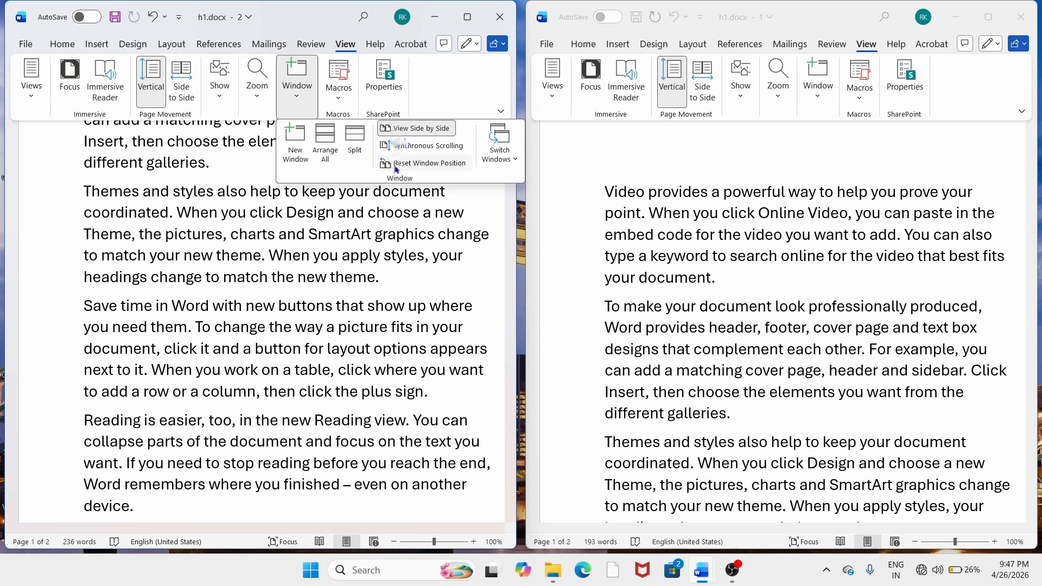
{"action": "left_click", "coordinate": [440, 163]}
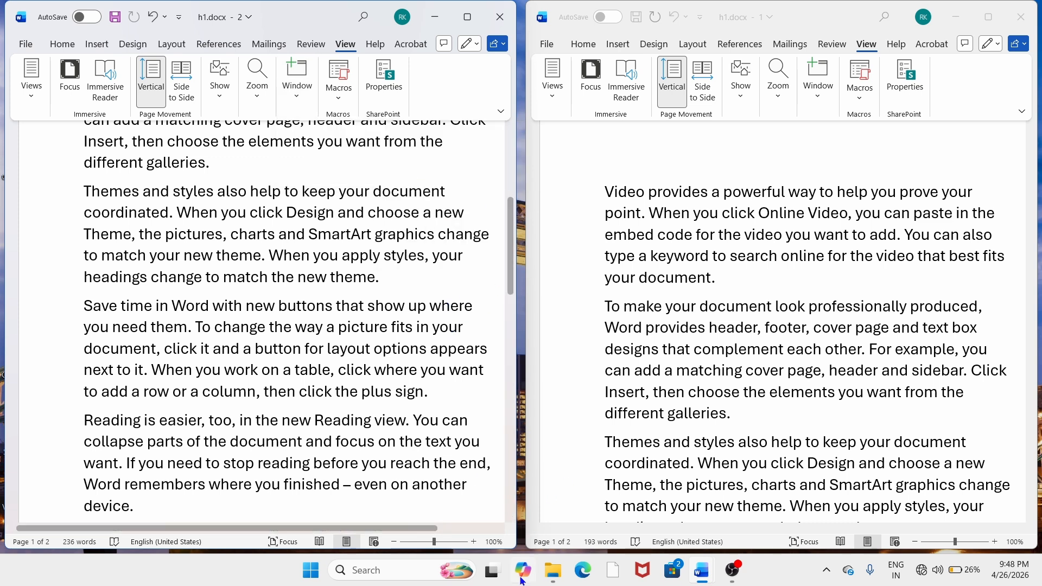
{"action": "left_click_drag", "start_coordinate": [511, 544], "coordinate": [416, 383]}
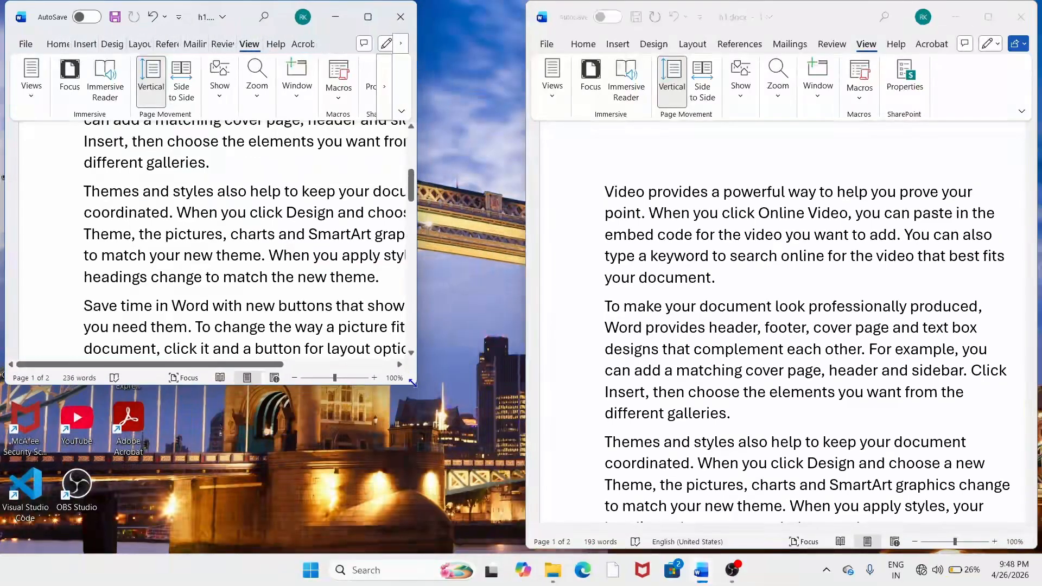
{"action": "left_click_drag", "start_coordinate": [1033, 465], "coordinate": [974, 462]}
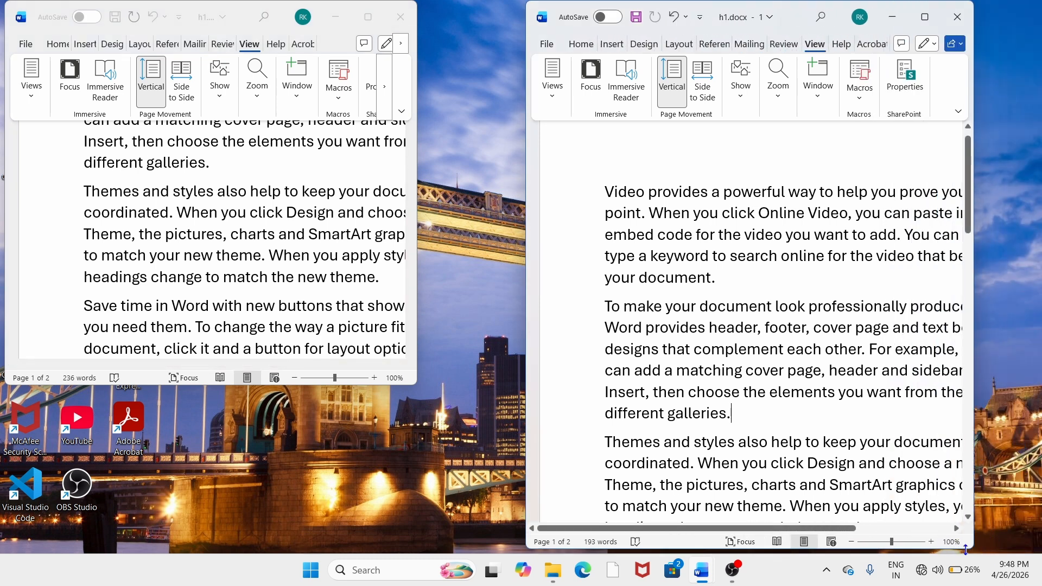
{"action": "left_click_drag", "start_coordinate": [966, 549], "coordinate": [854, 396]}
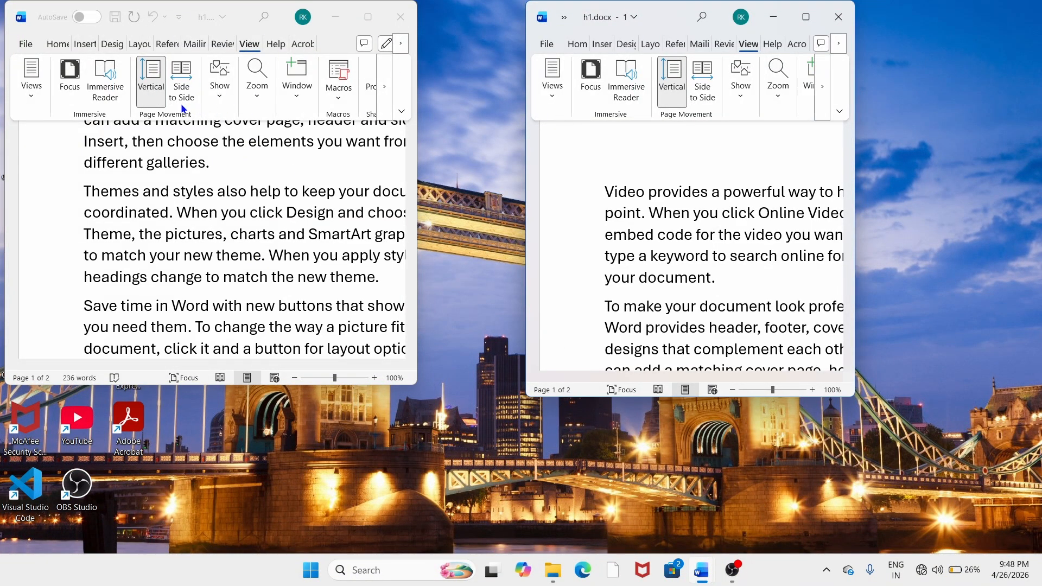
Restore both shrunken h1.docx windows to equal side-by-side sizes with Reset Window Position
{"action": "left_click", "coordinate": [292, 97]}
{"action": "left_click", "coordinate": [297, 96]}
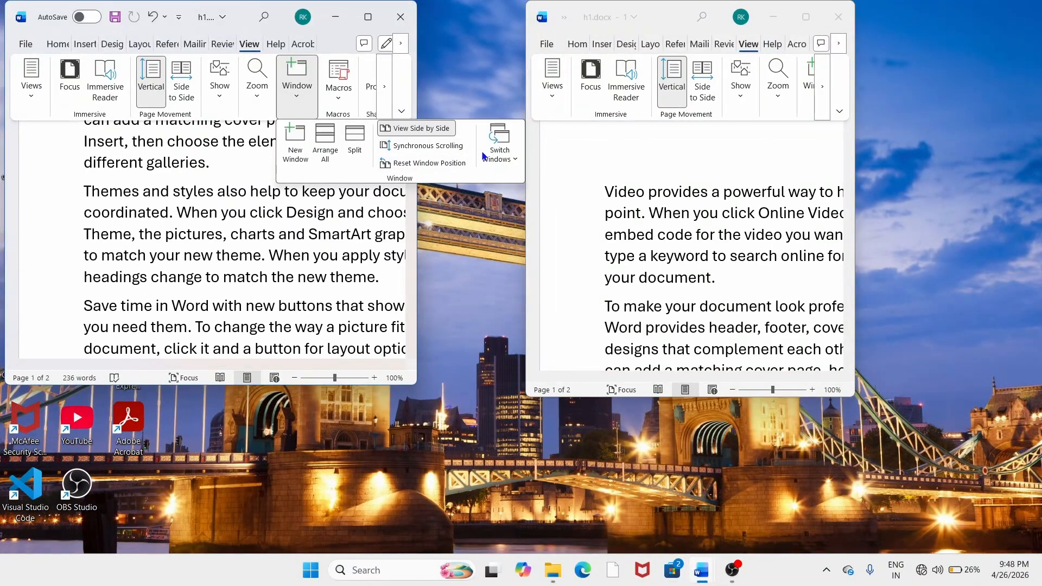
{"action": "left_click", "coordinate": [406, 164]}
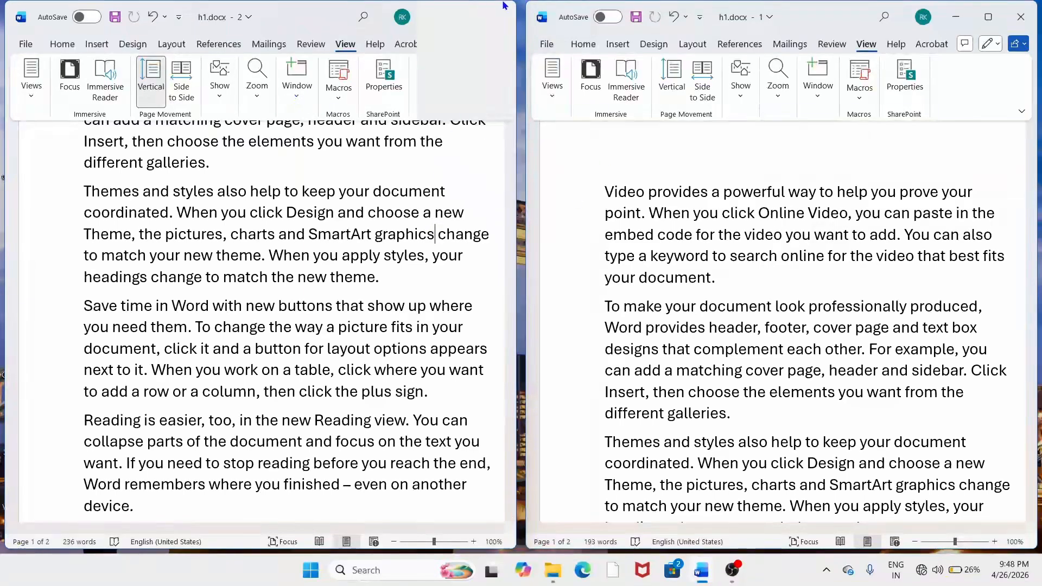
Maximize the first h1.docx window, labelled h1.docx - 1
{"action": "left_click", "coordinate": [988, 17]}
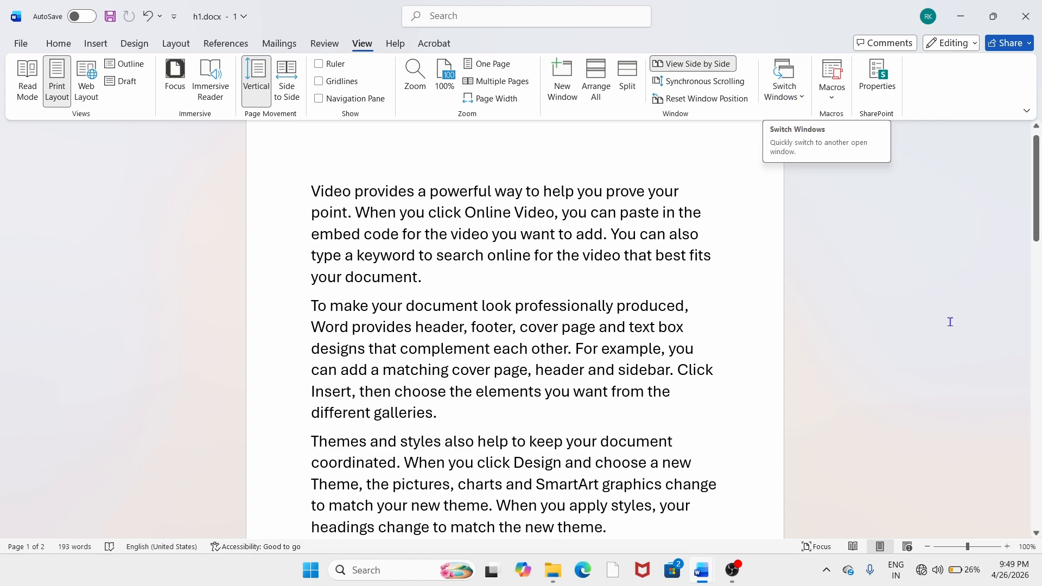
{"action": "left_click", "coordinate": [693, 63]}
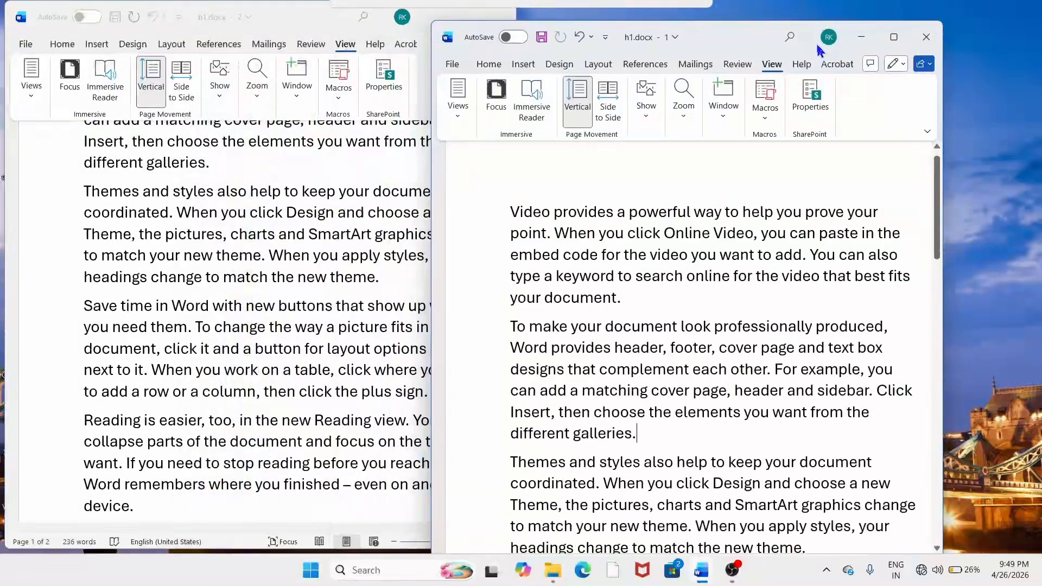
{"action": "left_click", "coordinate": [893, 38]}
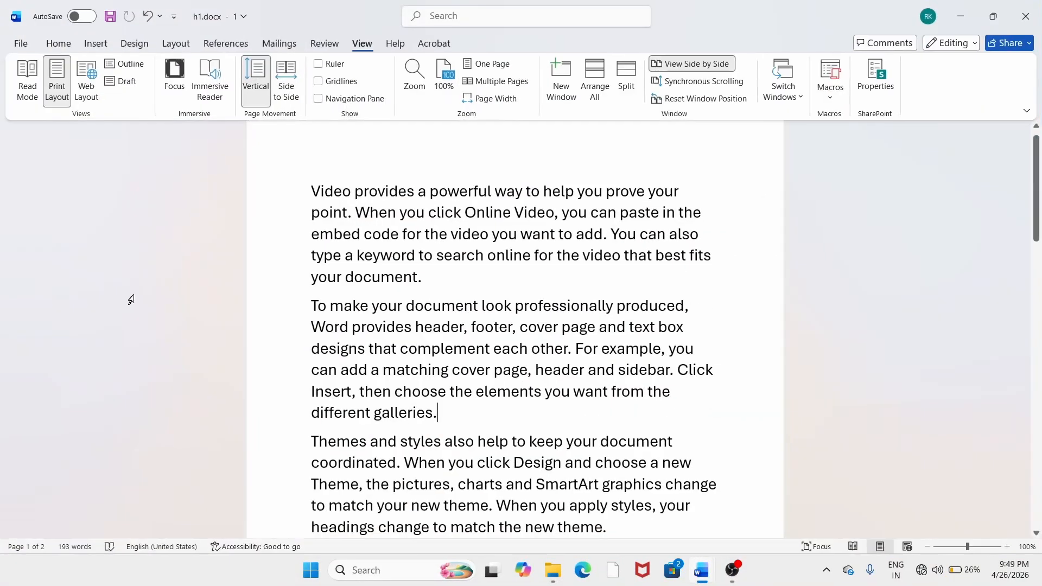
{"action": "scroll", "coordinate": [624, 288], "scroll_direction": "up", "scroll_amount": 2}
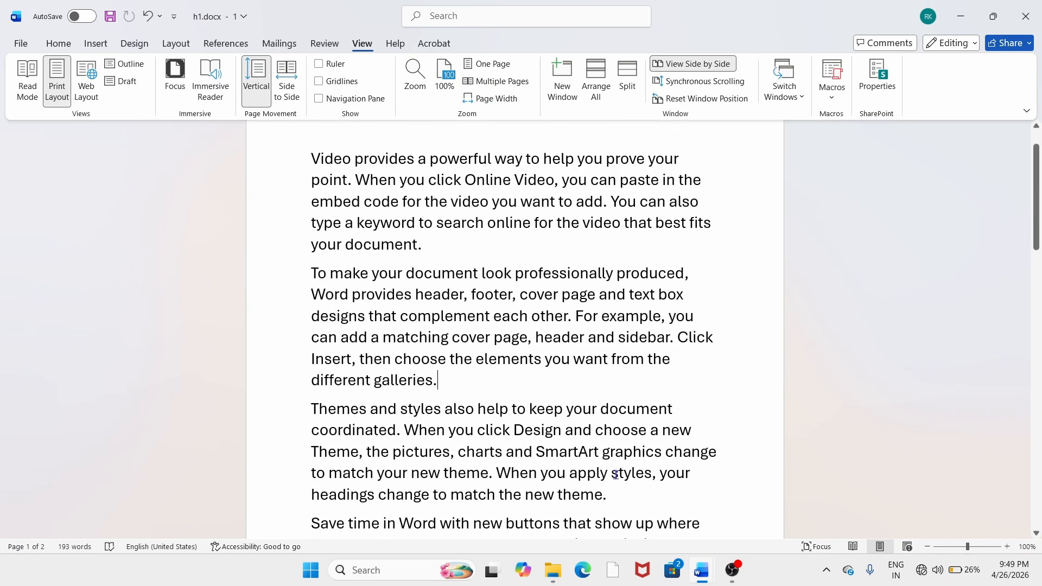
Switch to the second h1.docx window so that it lies in front of the maximized first one
{"action": "left_click", "coordinate": [702, 571]}
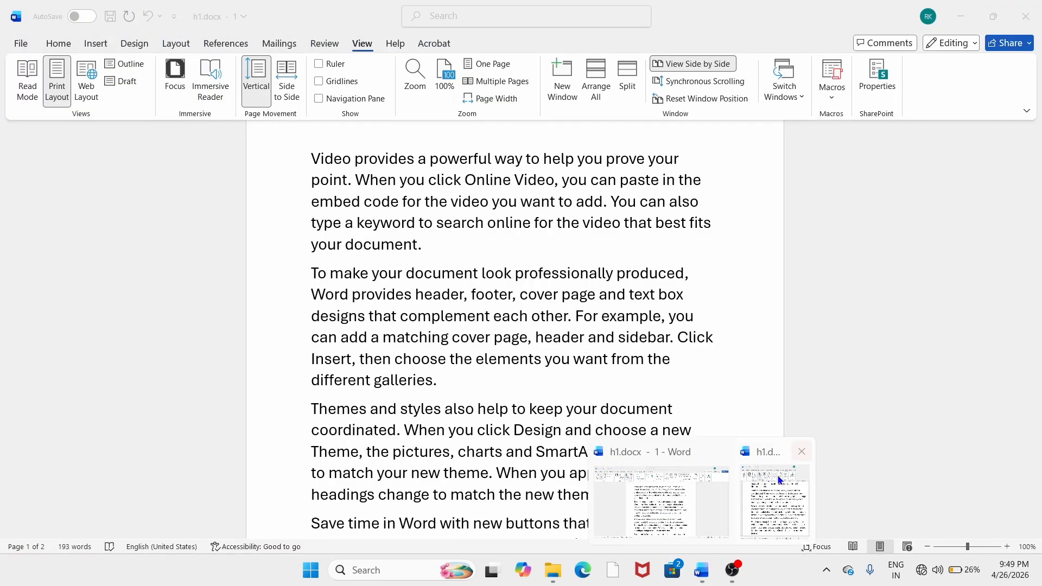
{"action": "left_click", "coordinate": [700, 377]}
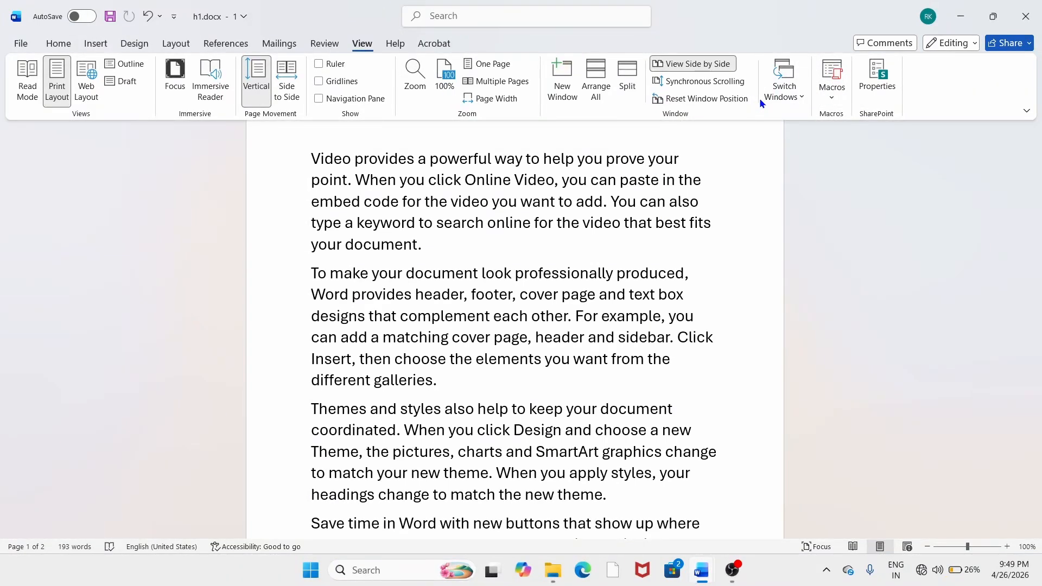
{"action": "left_click", "coordinate": [700, 571]}
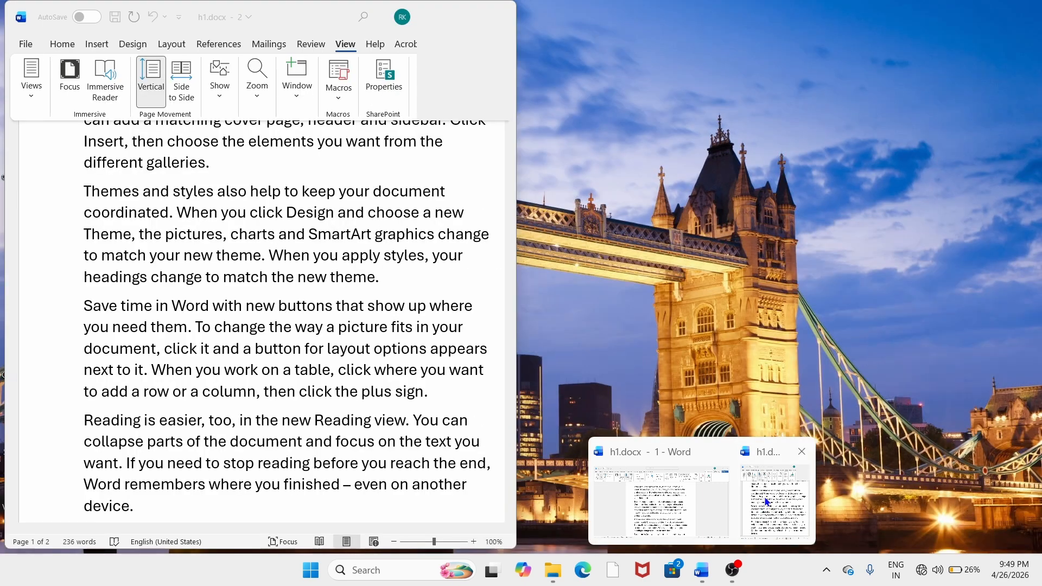
{"action": "left_click", "coordinate": [770, 503]}
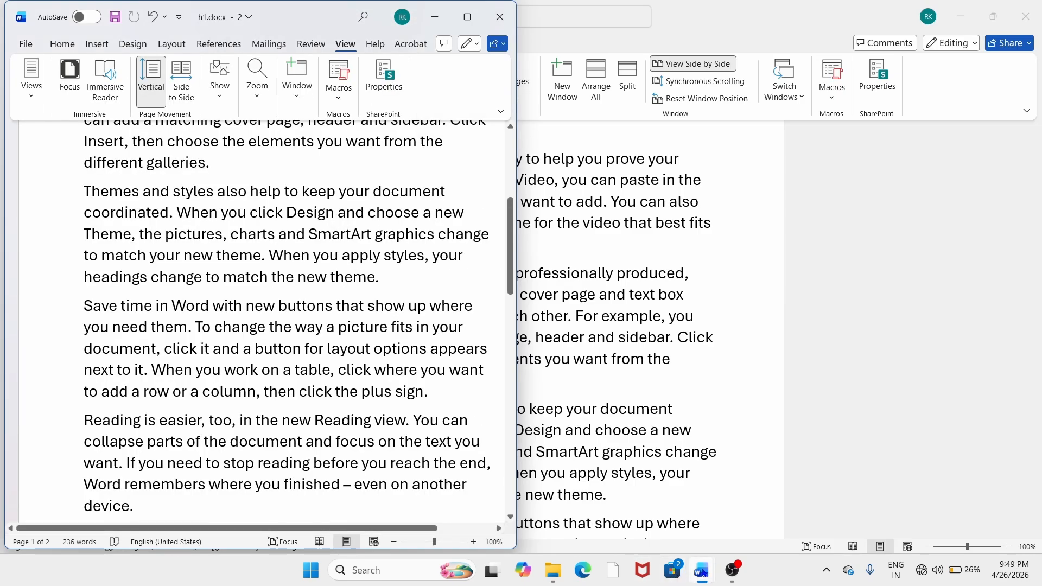
Bring the maximized first window, labelled h1.docx - 1, back in front of the second one
{"action": "mouse_move", "coordinate": [700, 570]}
{"action": "left_click", "coordinate": [686, 503]}
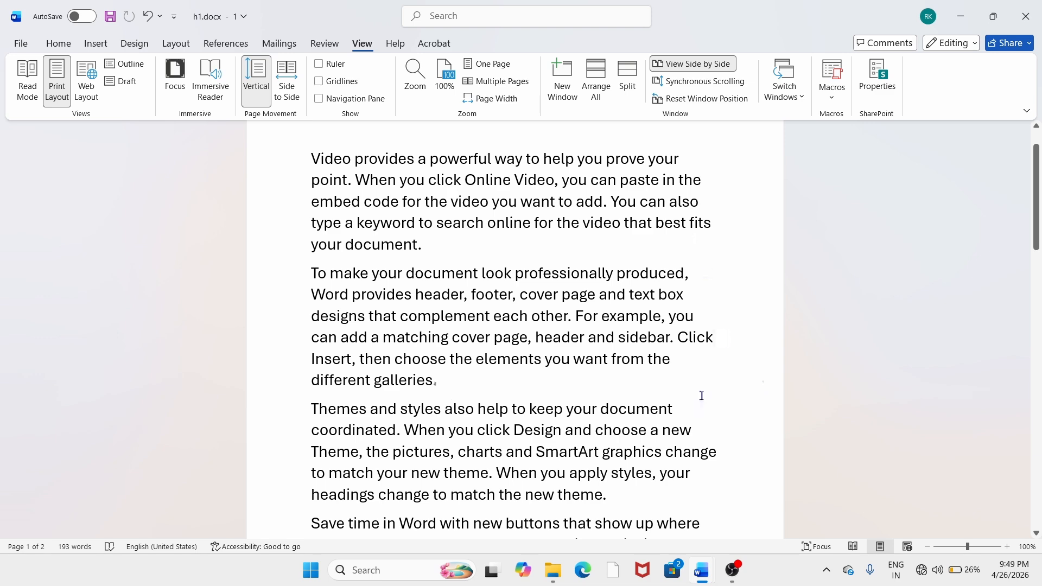
{"action": "mouse_move", "coordinate": [698, 574]}
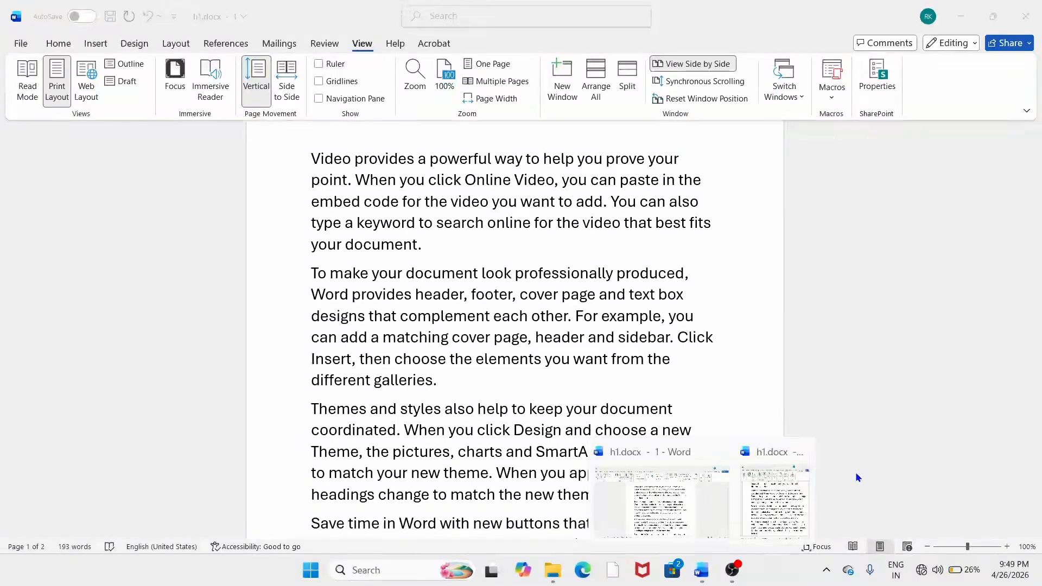
{"action": "left_click", "coordinate": [658, 229]}
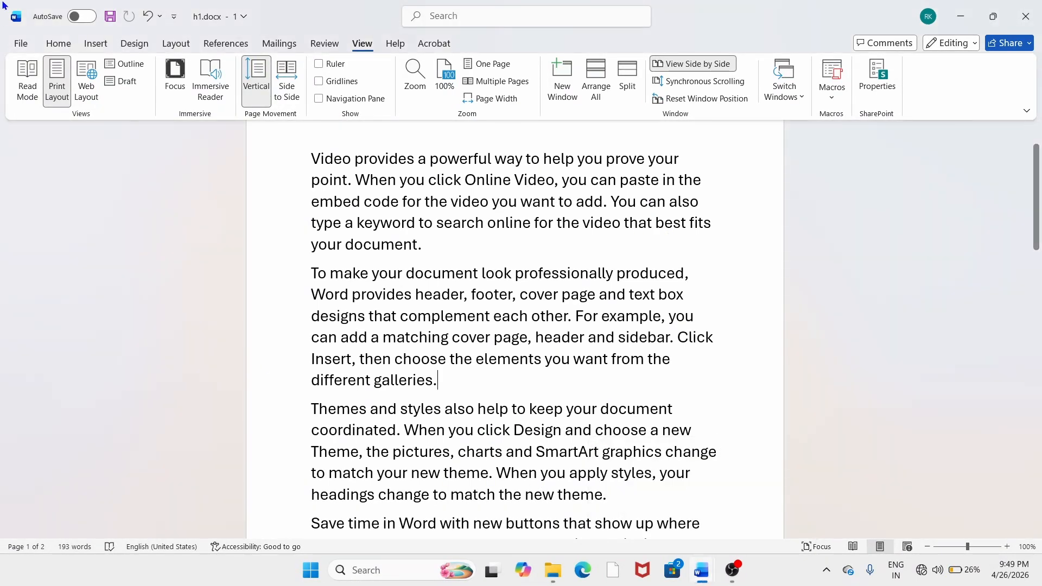
Use Switch Windows to bring the second window, h1.docx - 2, to the front
{"action": "left_click", "coordinate": [798, 91]}
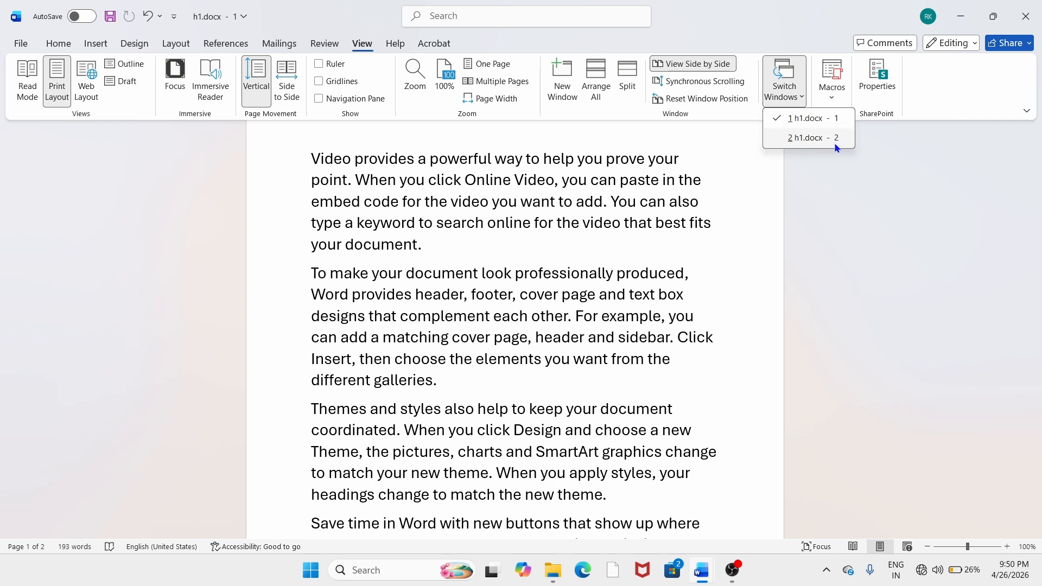
{"action": "left_click", "coordinate": [787, 142]}
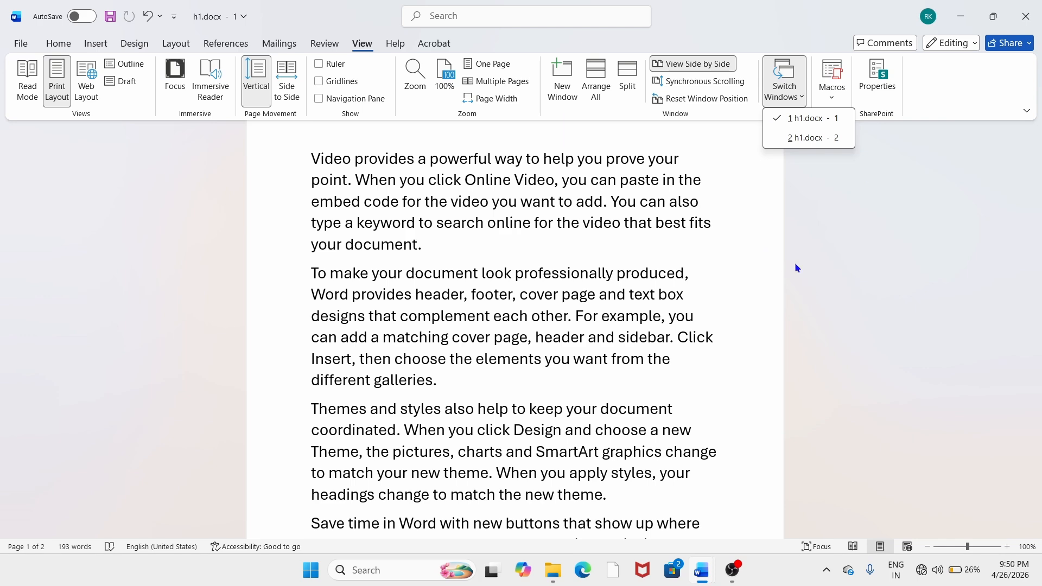
{"action": "left_click", "coordinate": [790, 137]}
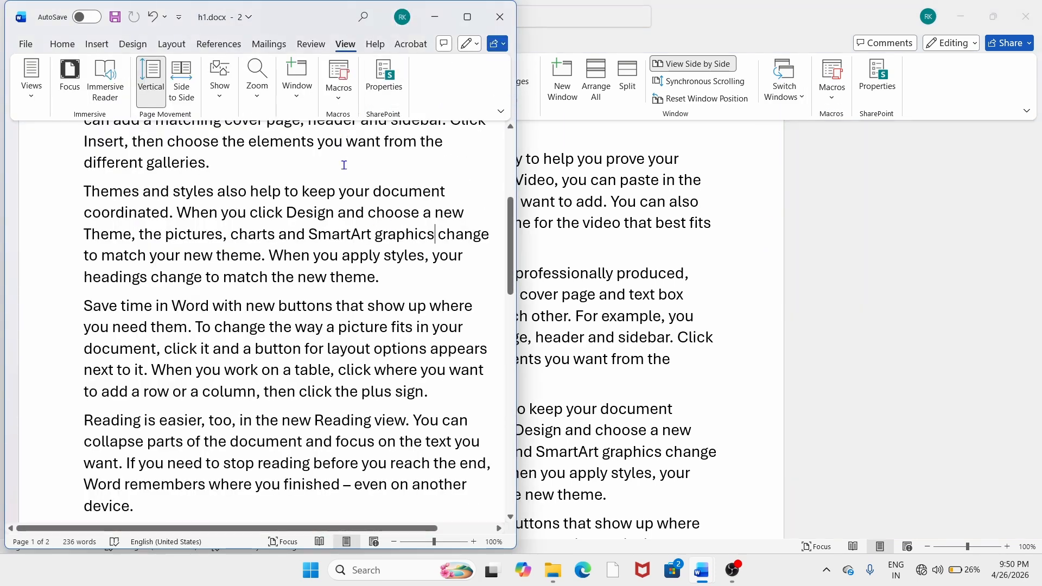
Return to the first window, h1.docx - 1, and select it with Switch Windows
{"action": "left_click", "coordinate": [782, 98]}
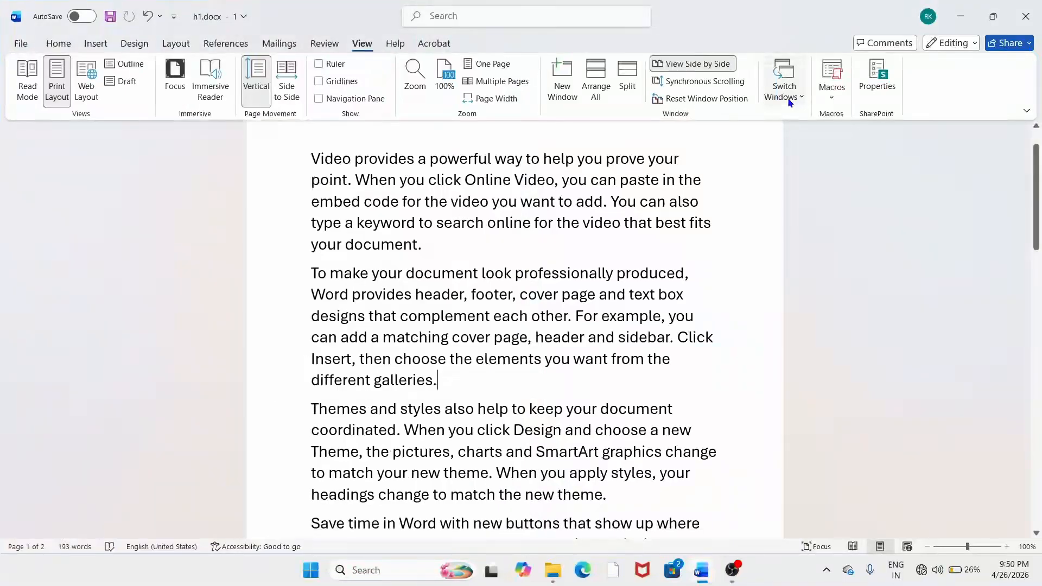
{"action": "left_click", "coordinate": [784, 89]}
{"action": "left_click", "coordinate": [802, 123]}
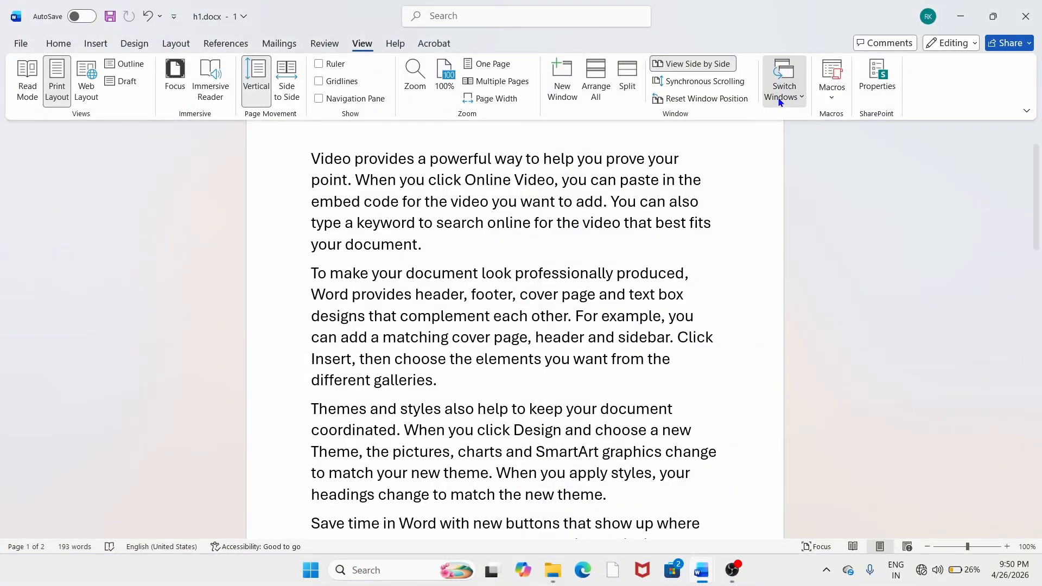
Use Switch Windows to go to h1.docx - 2 once more and from there back to h1.docx - 1
{"action": "left_click", "coordinate": [781, 92]}
{"action": "left_click", "coordinate": [796, 138]}
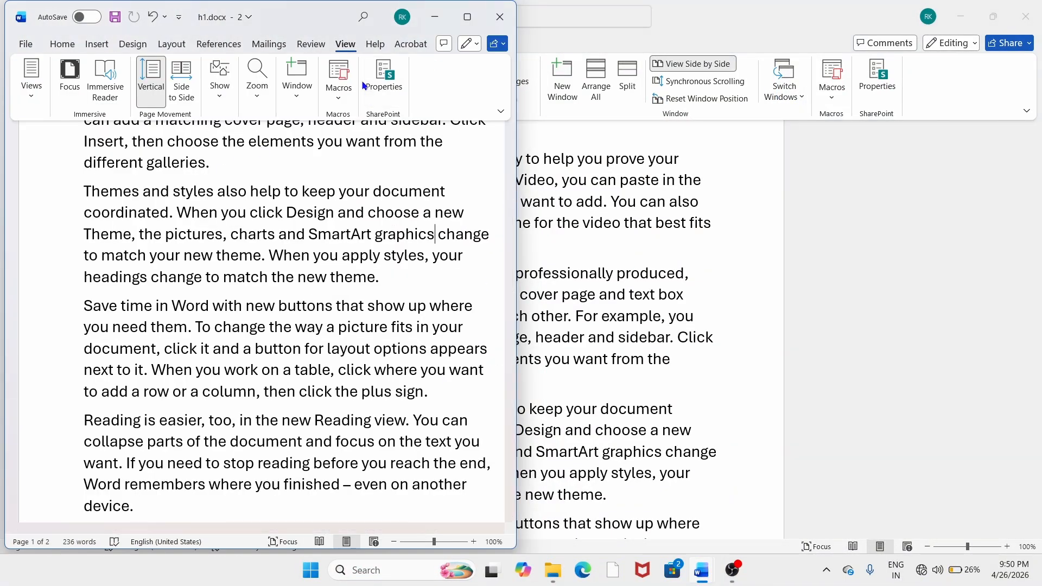
{"action": "left_click", "coordinate": [298, 102]}
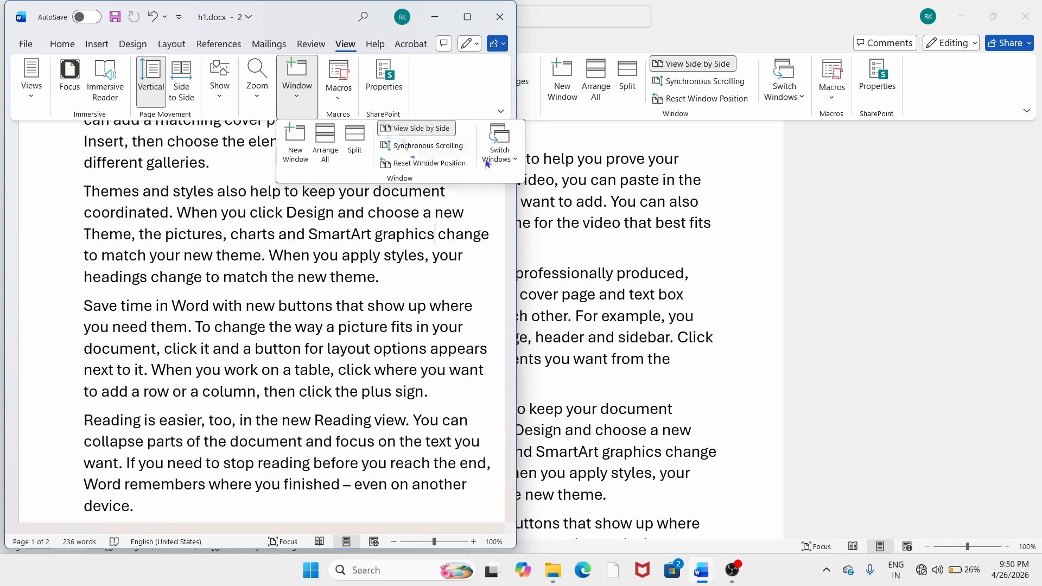
{"action": "left_click", "coordinate": [498, 144]}
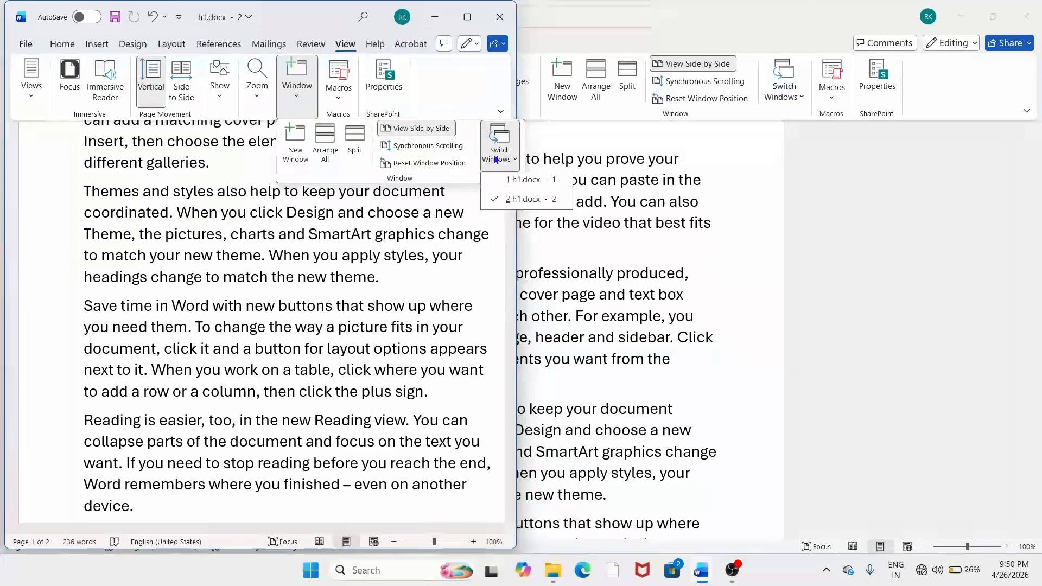
{"action": "left_click", "coordinate": [513, 183]}
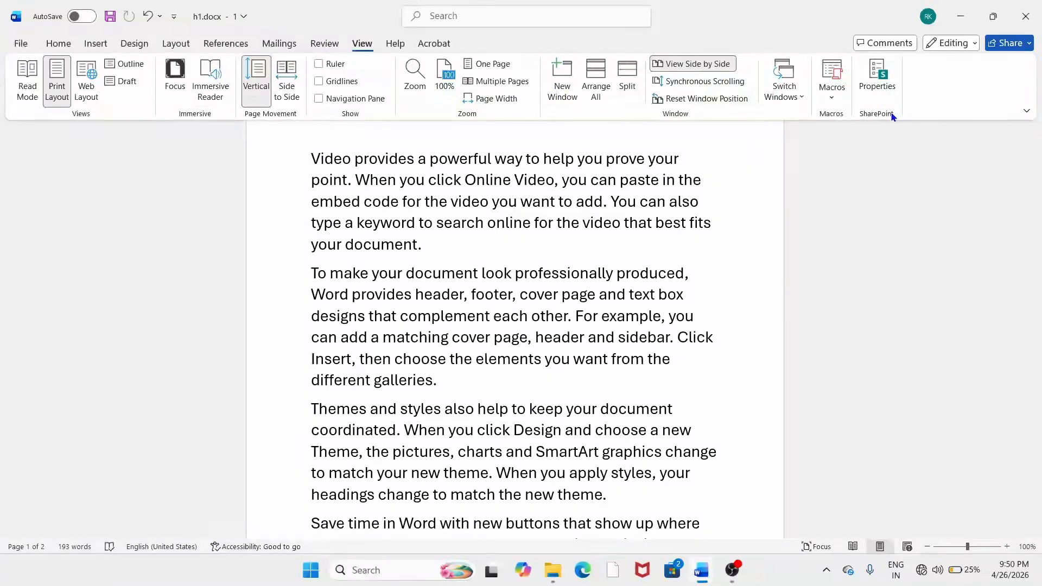
{"action": "left_click", "coordinate": [784, 96]}
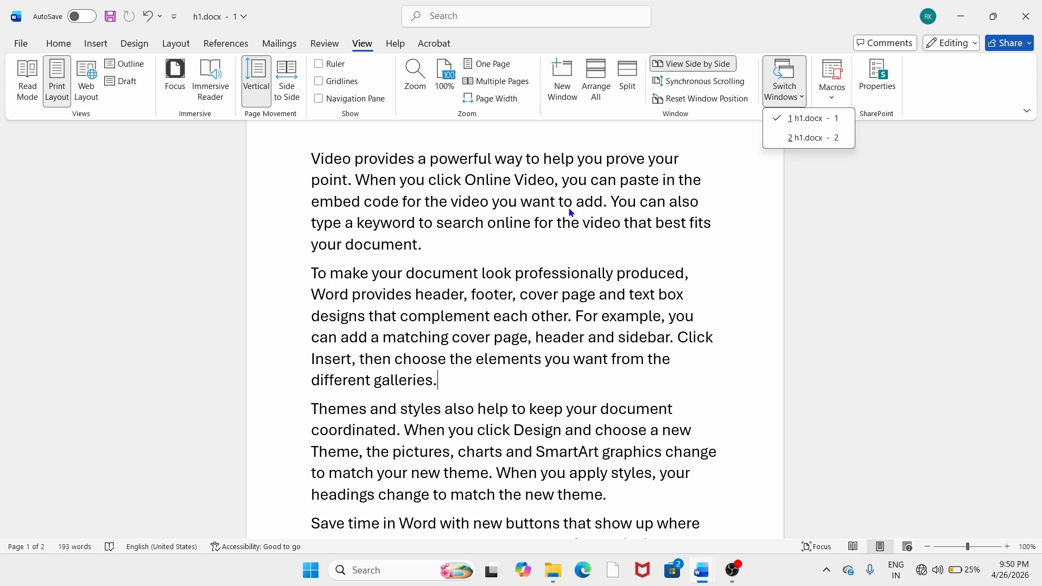
{"action": "left_click", "coordinate": [640, 231]}
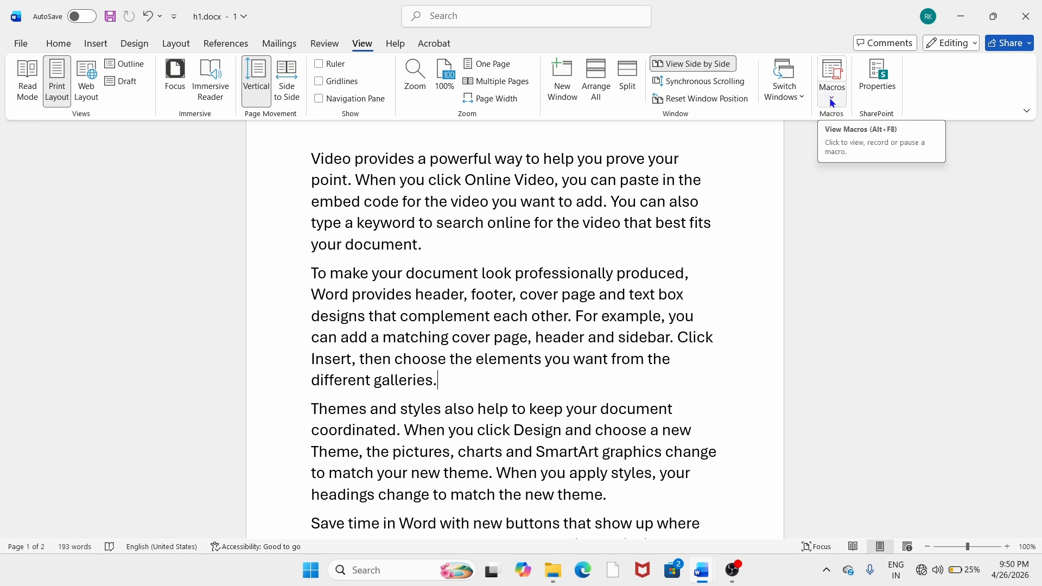
{"action": "left_click", "coordinate": [729, 208]}
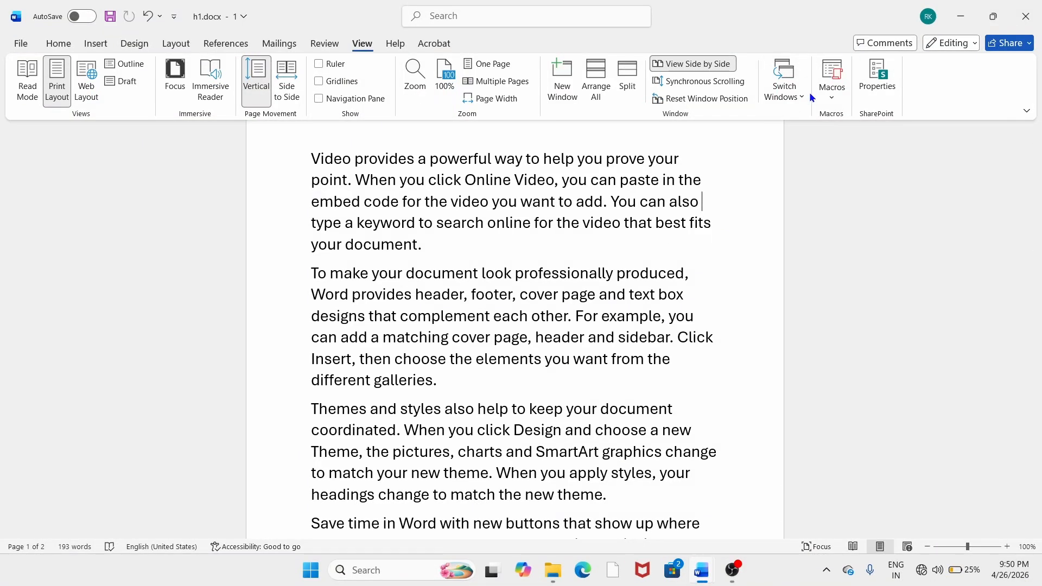
{"action": "scroll", "coordinate": [691, 308], "scroll_direction": "down", "scroll_amount": 1}
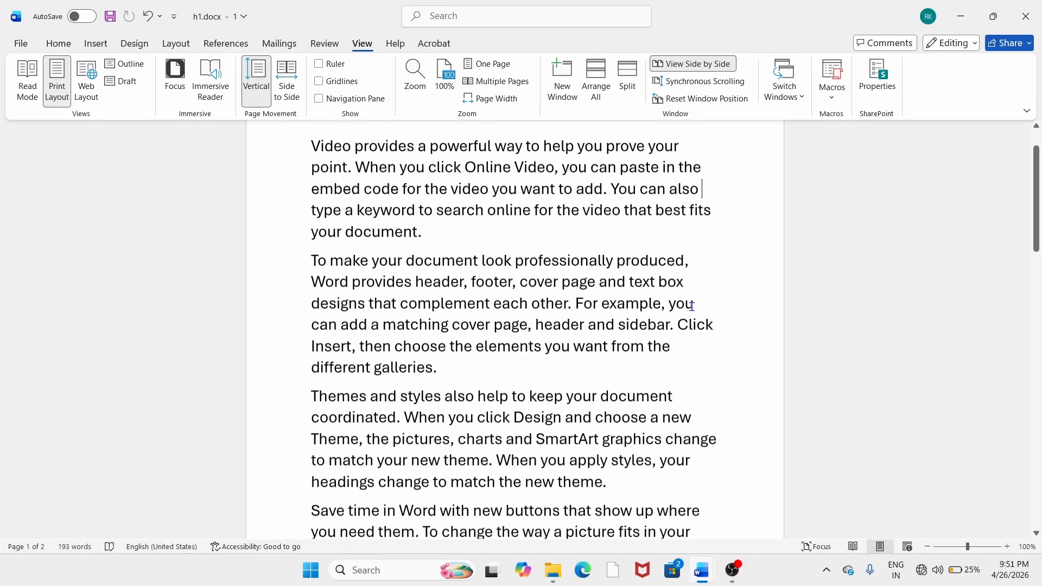
{"action": "scroll", "coordinate": [691, 308], "scroll_direction": "up", "scroll_amount": 1}
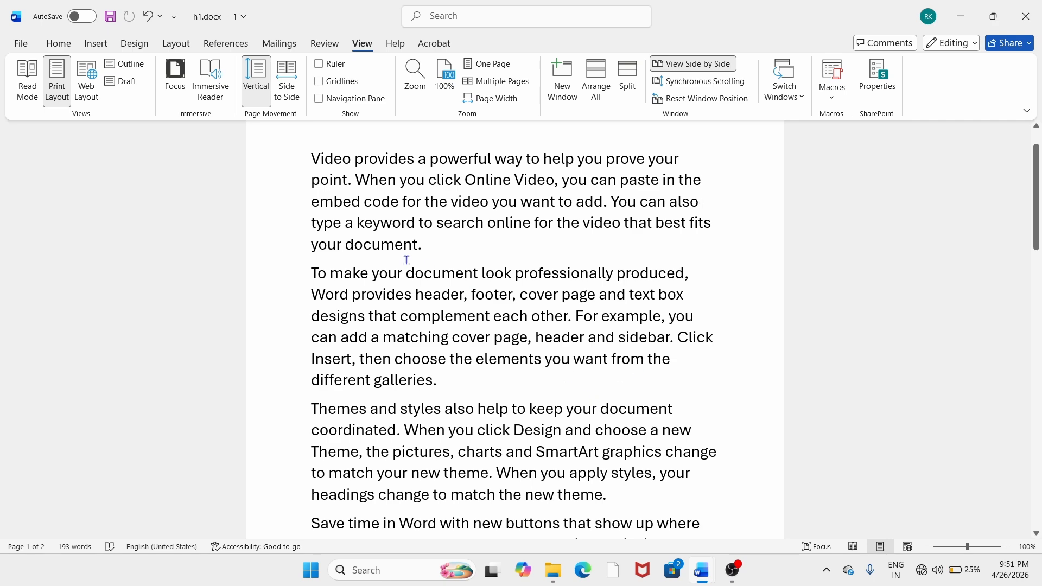
Select all the paragraphs of h1.docx, from the first line to the last, and delete them
{"action": "left_click_drag", "start_coordinate": [306, 162], "coordinate": [698, 554]}
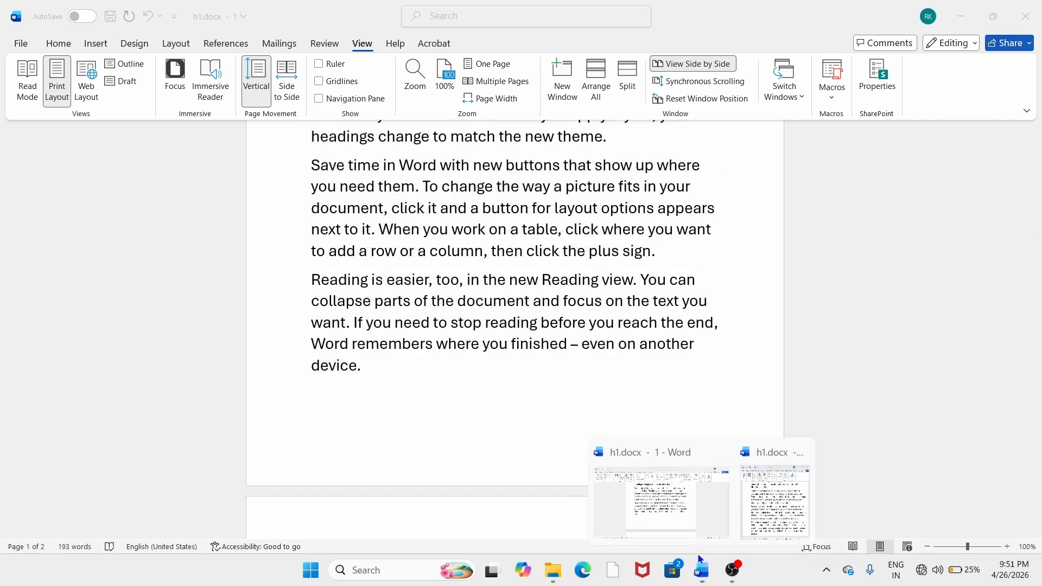
{"action": "left_click", "coordinate": [369, 355]}
{"action": "key", "text": "BackSpace"}
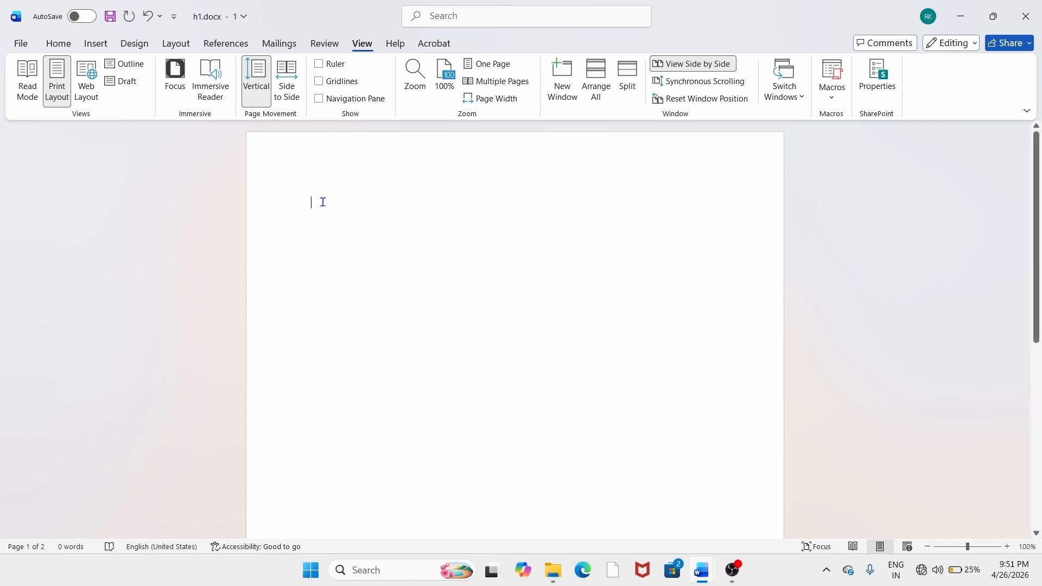
Set up a new recorded macro and name it record1, stored in All Documents (Normal.dotm)
{"action": "left_click", "coordinate": [836, 99]}
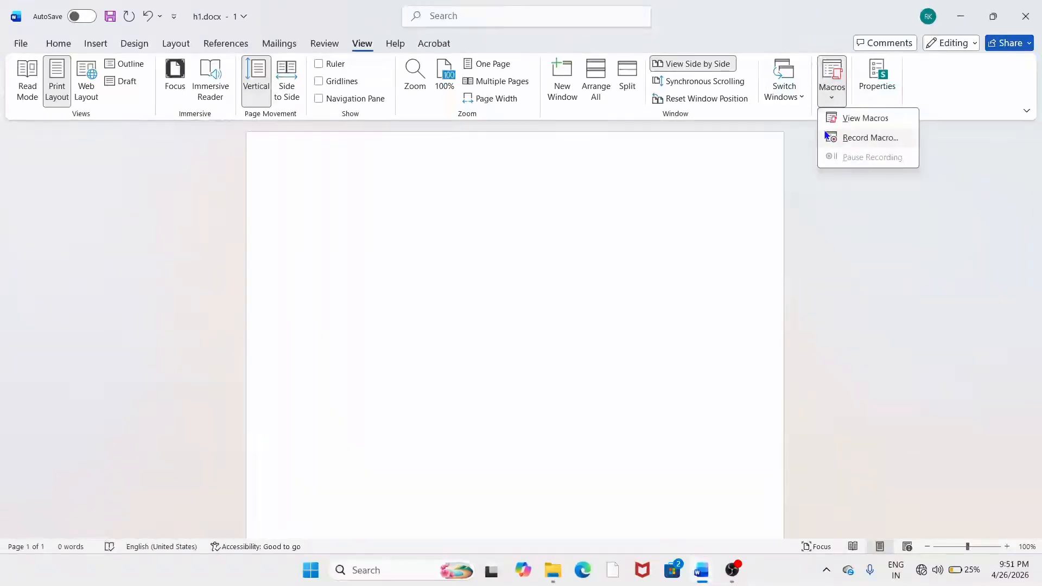
{"action": "left_click", "coordinate": [853, 141]}
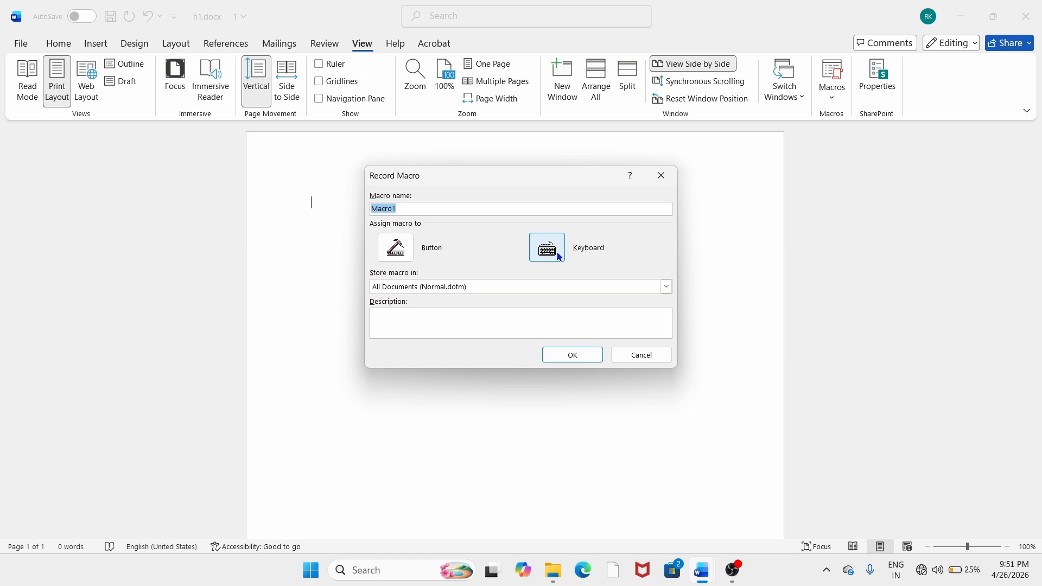
{"action": "left_click", "coordinate": [419, 209]}
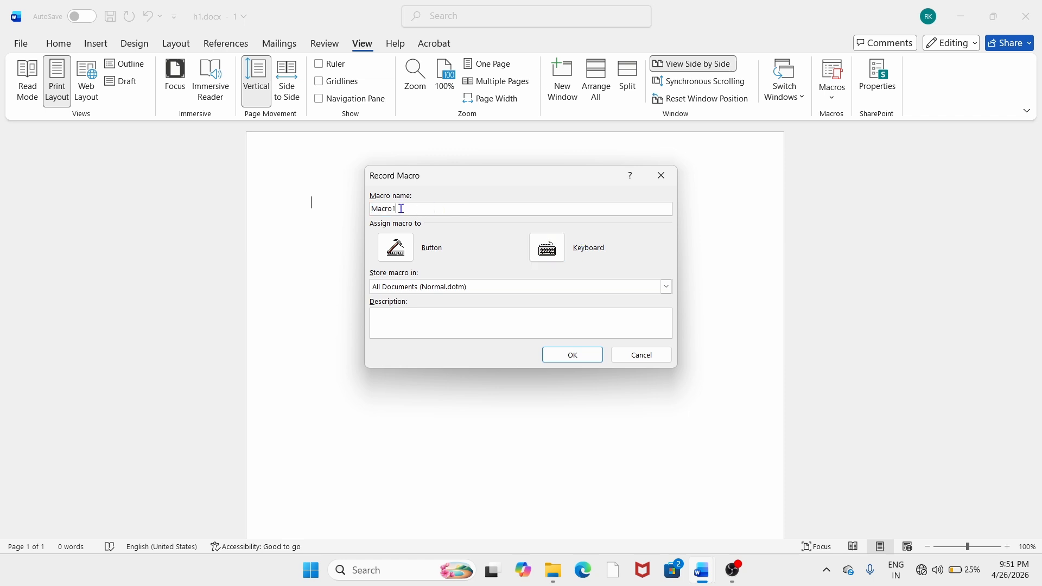
{"action": "left_click_drag", "start_coordinate": [401, 208], "coordinate": [329, 216]}
{"action": "key", "text": "BackSpace"}
{"action": "type", "text": "record1"}
{"action": "key", "text": "BackSpace"}
{"action": "type", "text": "1"}
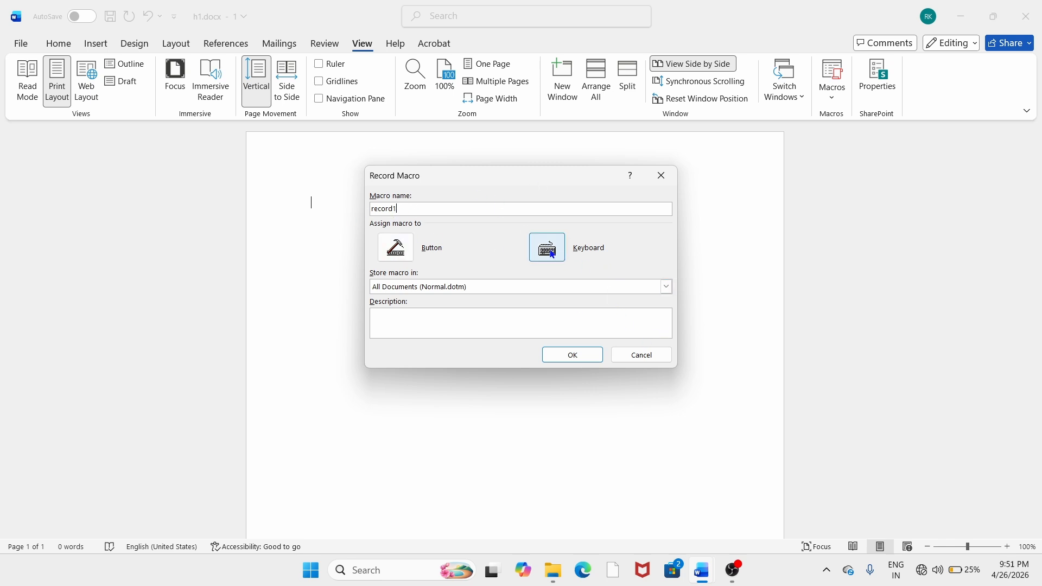
Assign the keyboard shortcut Alt+A to the record1 macro and start recording it
{"action": "left_click", "coordinate": [552, 253]}
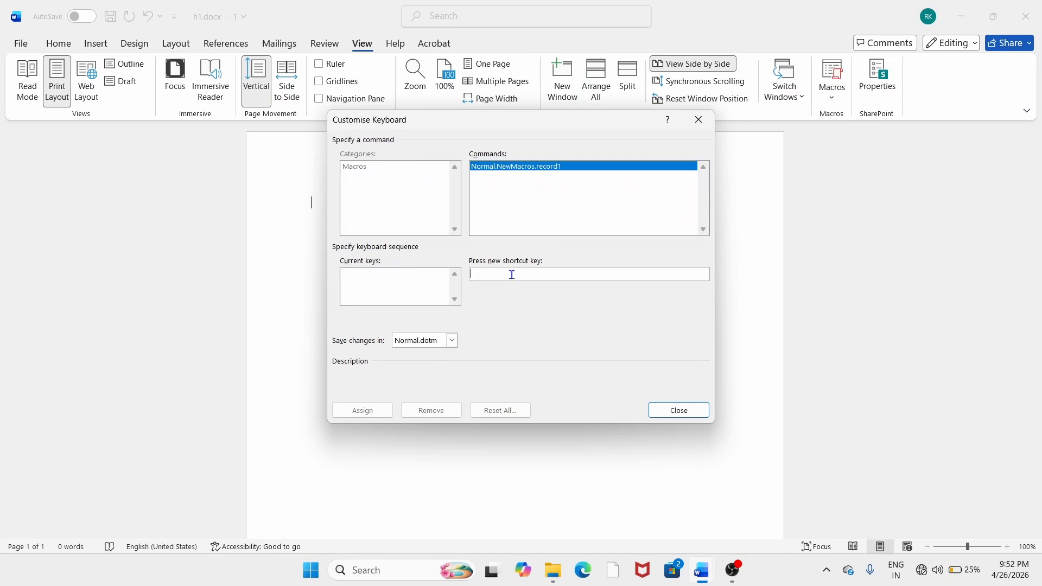
{"action": "key", "text": "alt+a"}
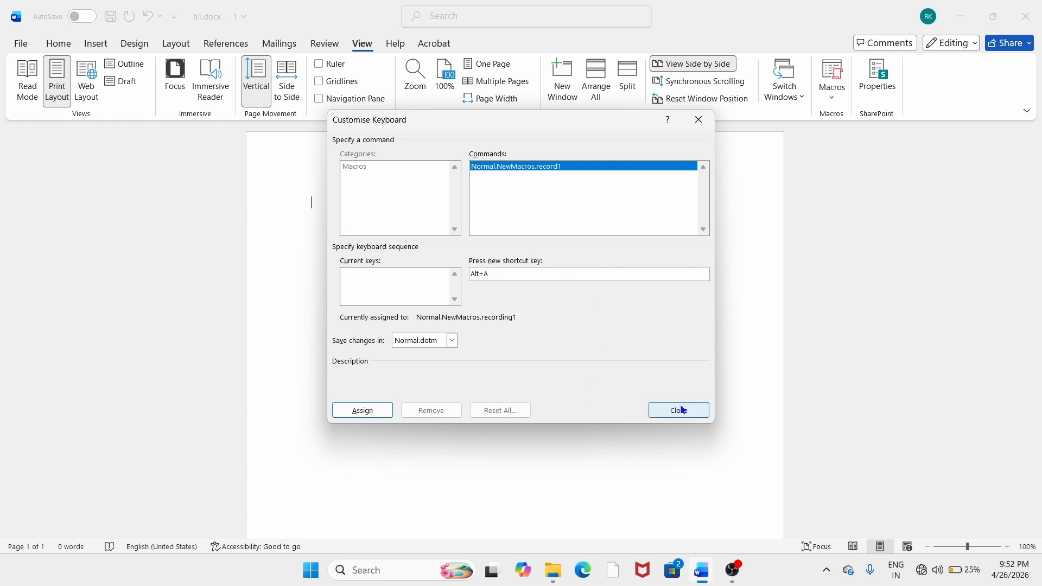
{"action": "left_click", "coordinate": [377, 412]}
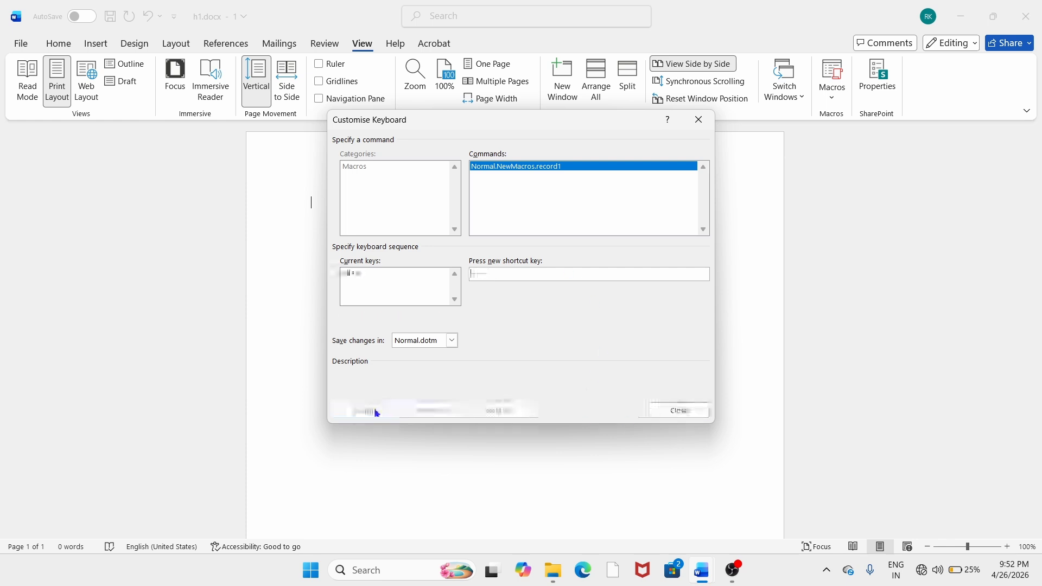
{"action": "left_click", "coordinate": [679, 410]}
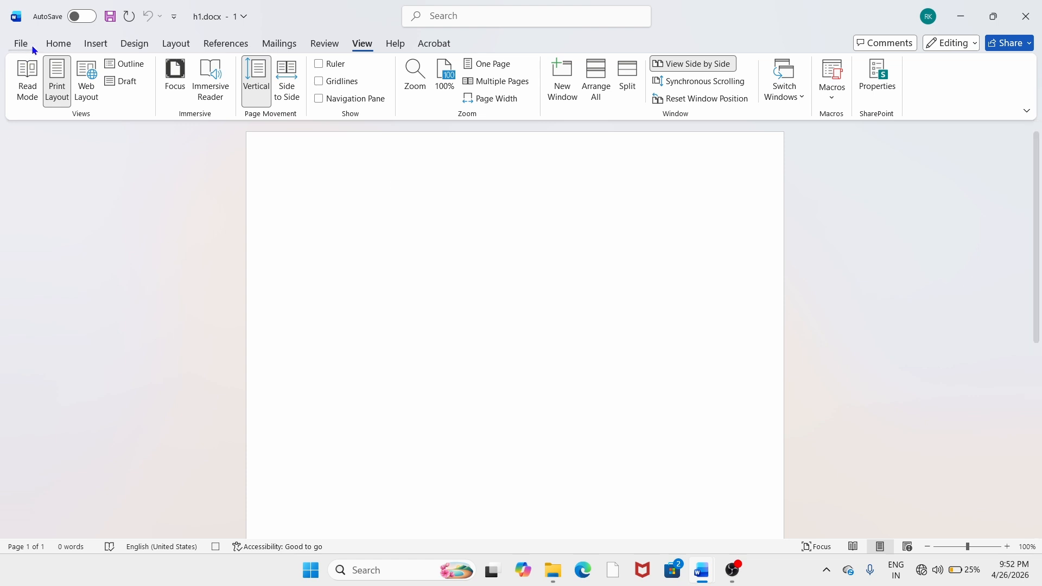
Apply Outside Borders to the empty first paragraph
{"action": "left_click", "coordinate": [54, 44]}
{"action": "left_click", "coordinate": [426, 91]}
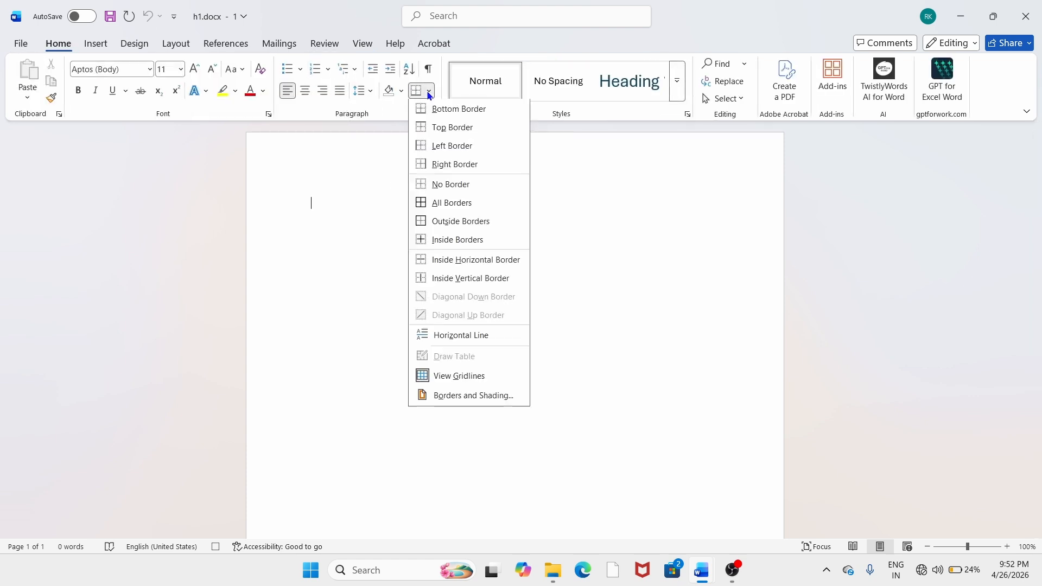
{"action": "left_click", "coordinate": [428, 223]}
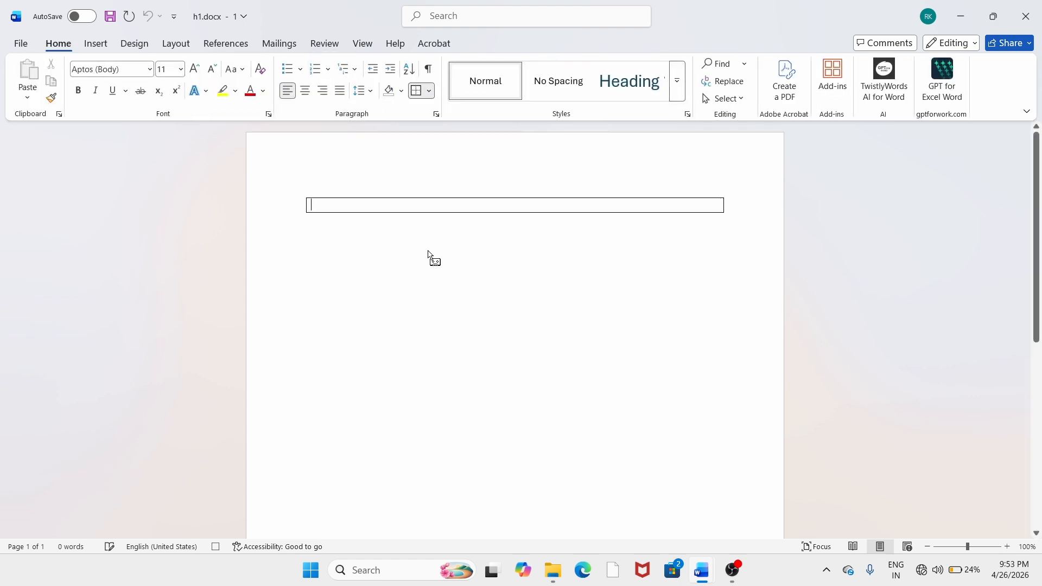
Increase the font size of the bordered paragraph to 26 and shade it light orange from the theme colours
{"action": "left_click", "coordinate": [196, 73]}
{"action": "left_click", "coordinate": [195, 74]}
{"action": "left_click", "coordinate": [195, 73]}
{"action": "left_click", "coordinate": [195, 73]}
{"action": "left_click", "coordinate": [195, 73]}
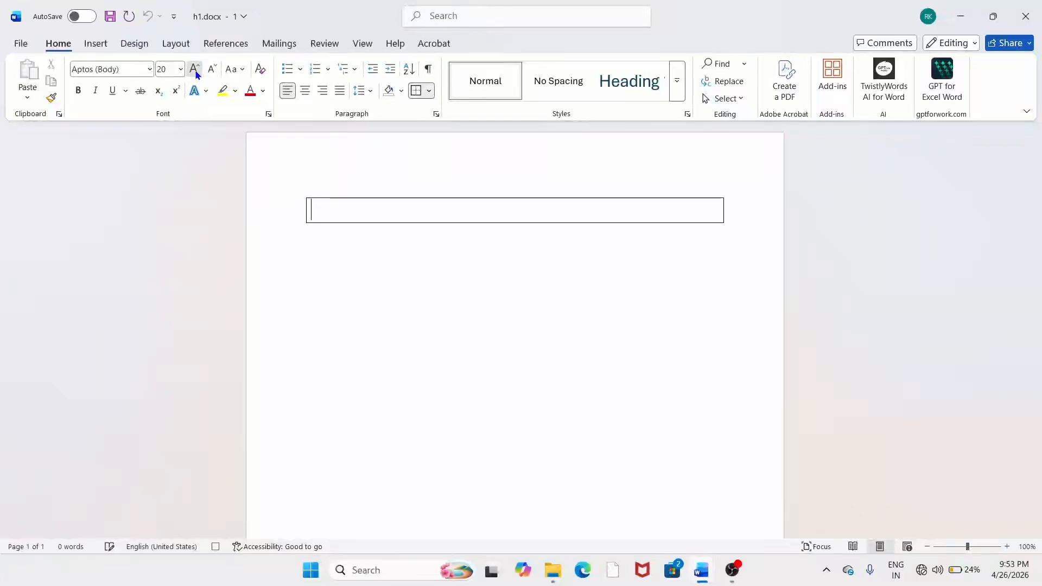
{"action": "left_click", "coordinate": [195, 73]}
{"action": "left_click", "coordinate": [196, 73]}
{"action": "left_click", "coordinate": [196, 73]}
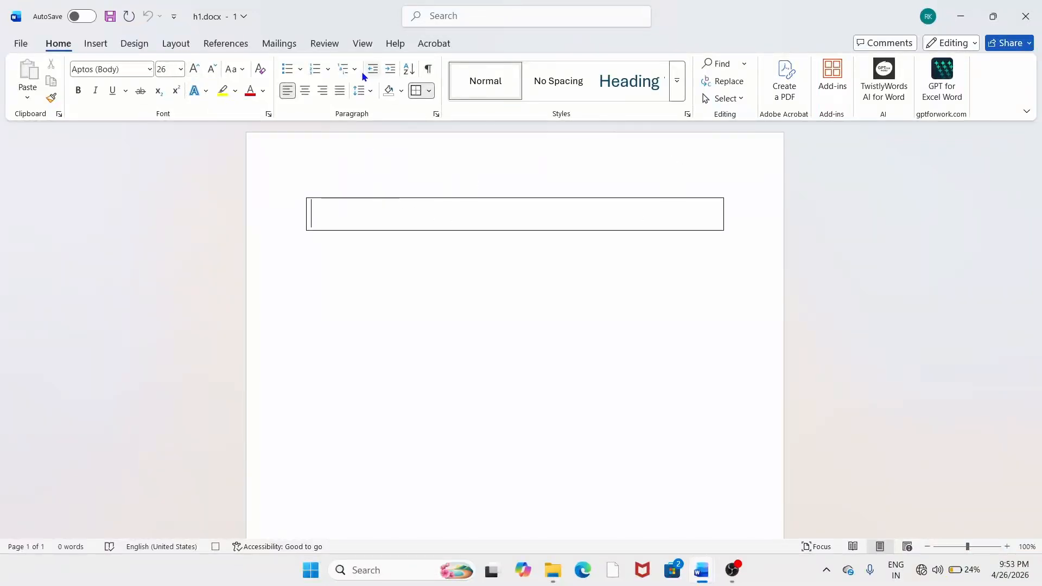
{"action": "left_click", "coordinate": [399, 93]}
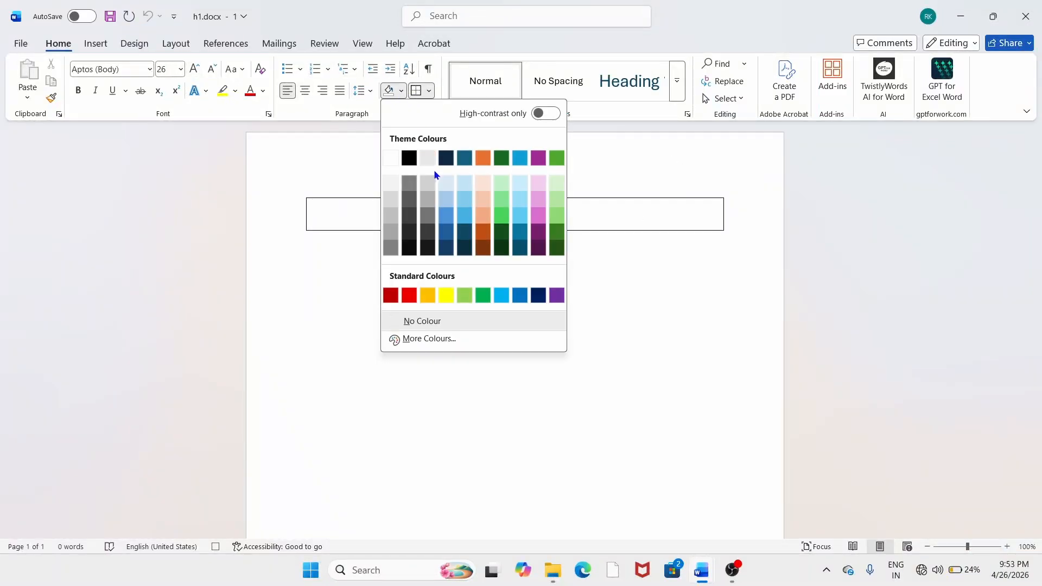
{"action": "left_click", "coordinate": [483, 204]}
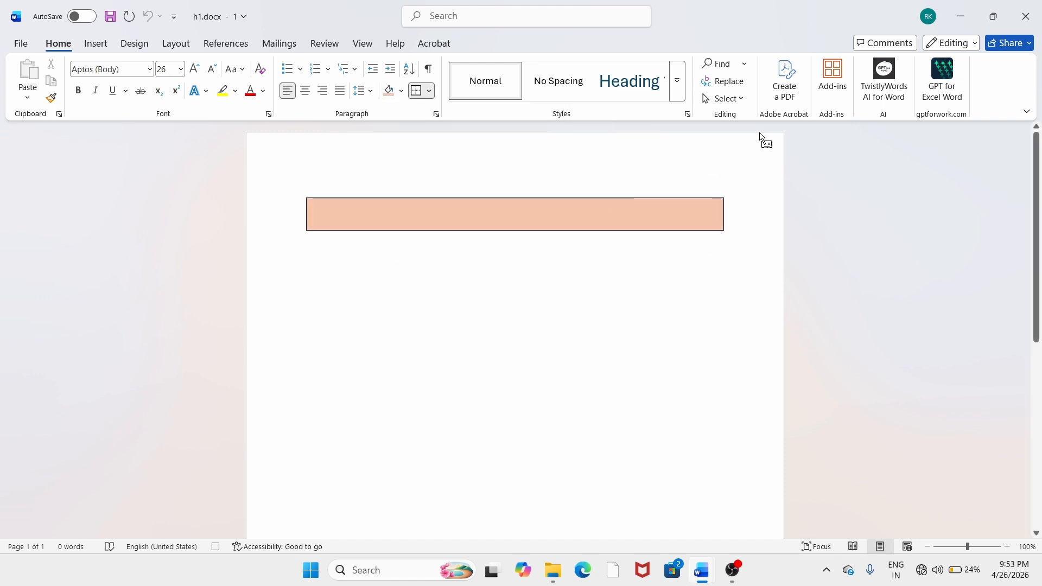
Stop recording the record1 macro
{"action": "left_click", "coordinate": [363, 43]}
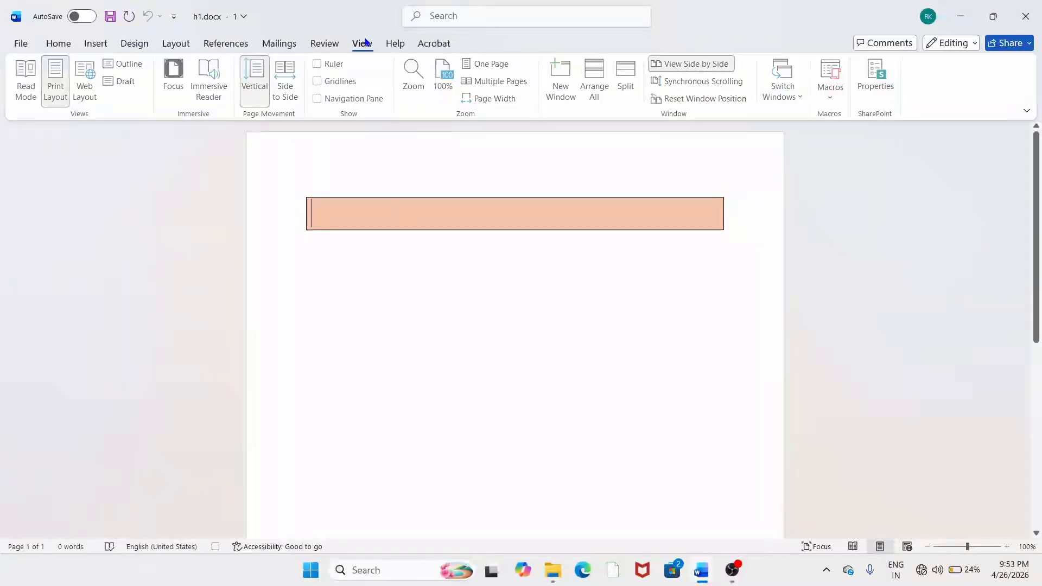
{"action": "left_click", "coordinate": [825, 96]}
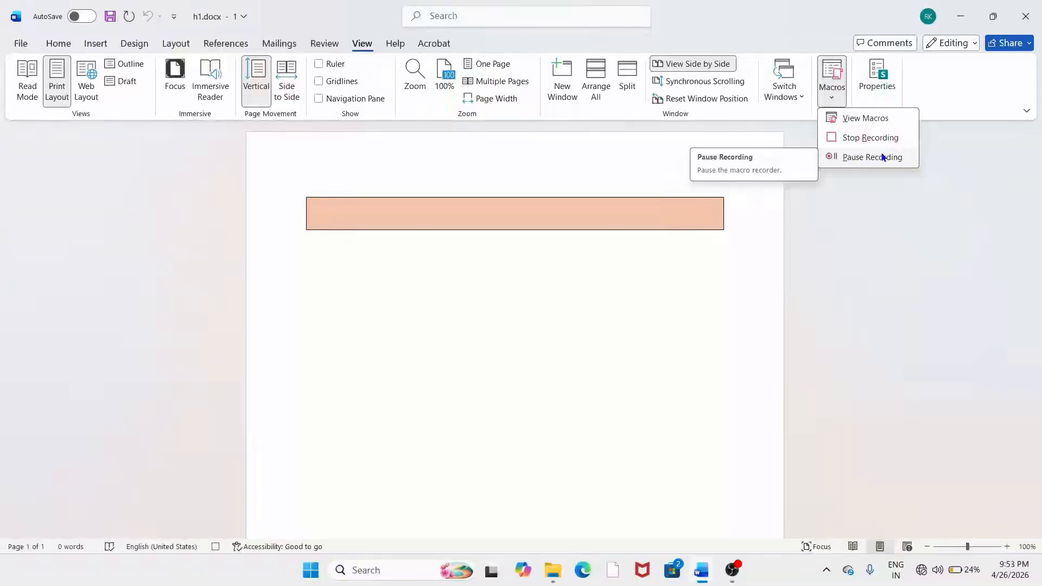
{"action": "left_click", "coordinate": [855, 138]}
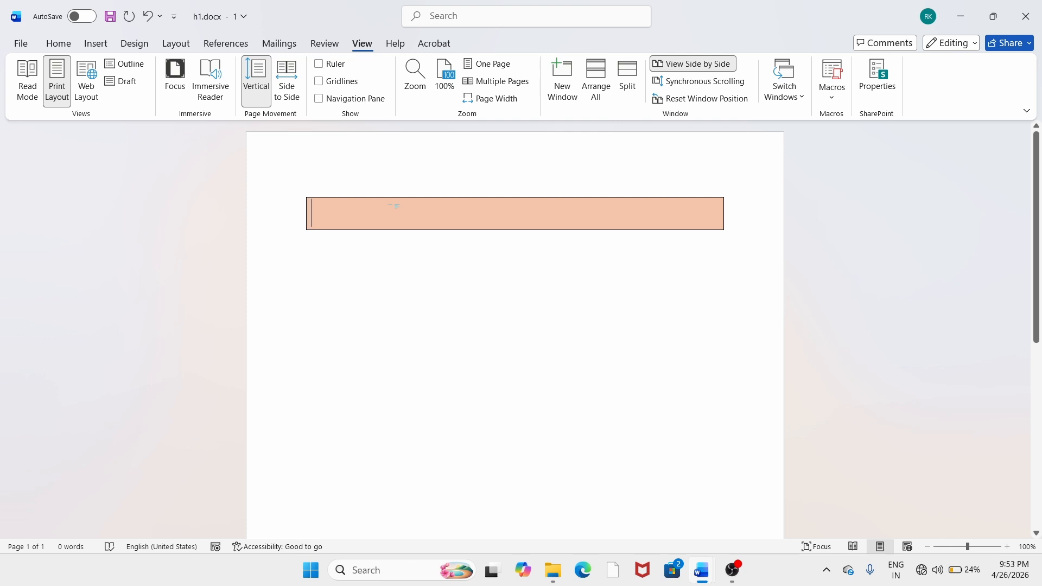
Enter the heading text "Pesonal Details" in the bordered, shaded paragraph, with a capital D in the second word
{"action": "type", "text": "PE"}
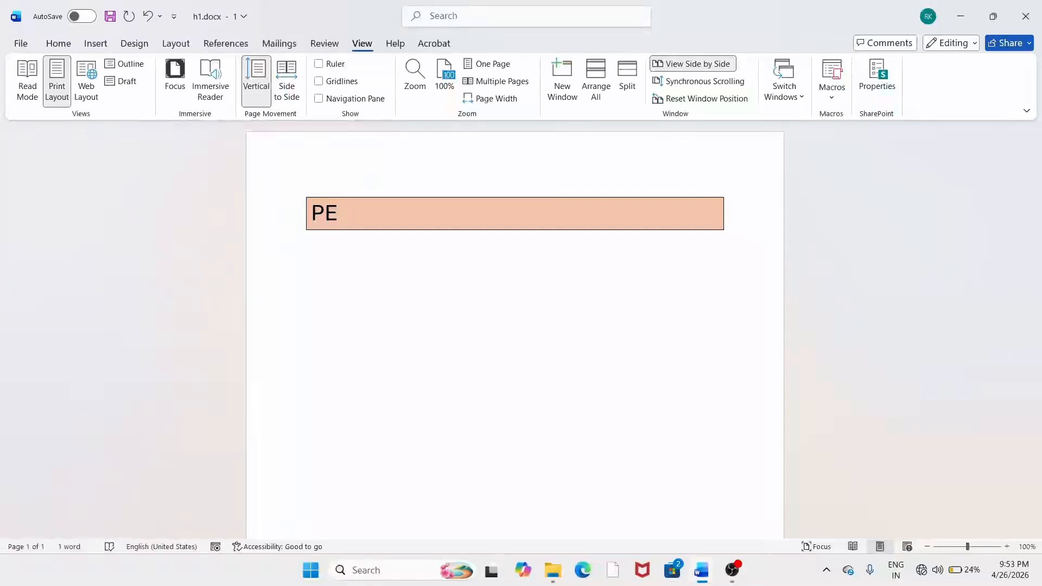
{"action": "key", "text": "BackSpace"}
{"action": "type", "text": "E"}
{"action": "key", "text": "BackSpace"}
{"action": "type", "text": "esona"}
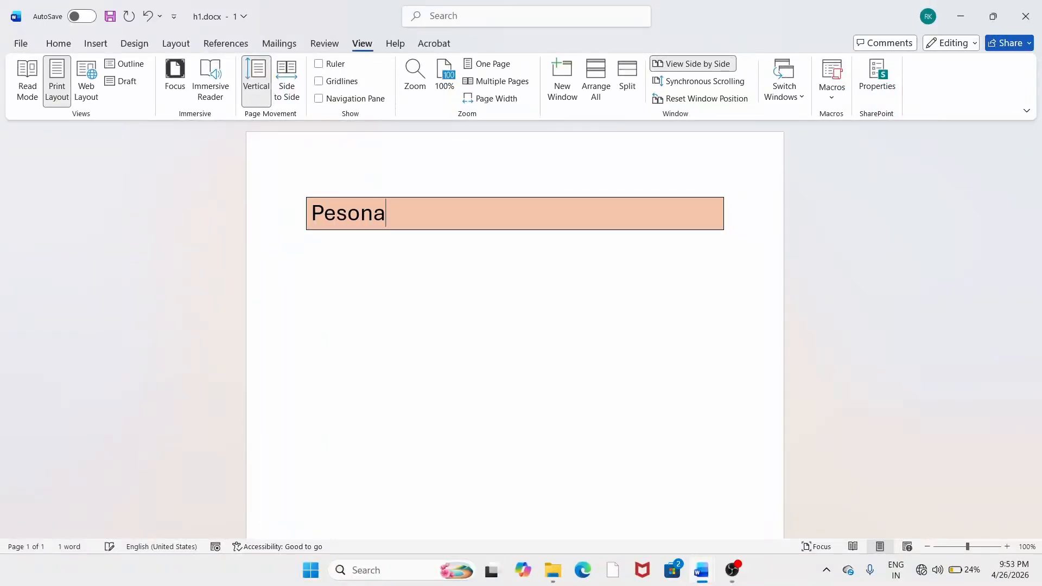
{"action": "type", "text": "l details"}
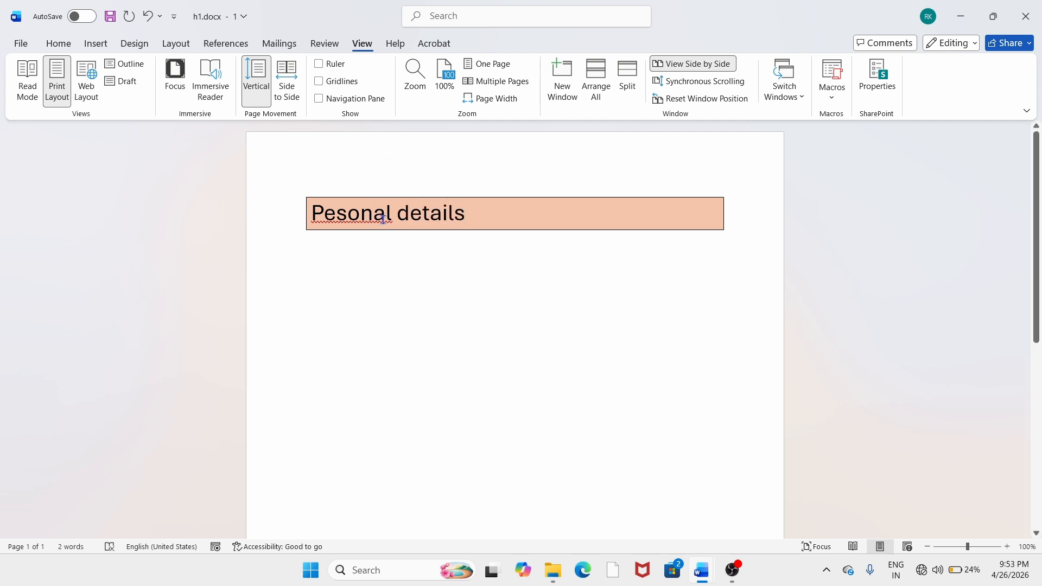
{"action": "left_click", "coordinate": [408, 215]}
{"action": "key", "text": "BackSpace"}
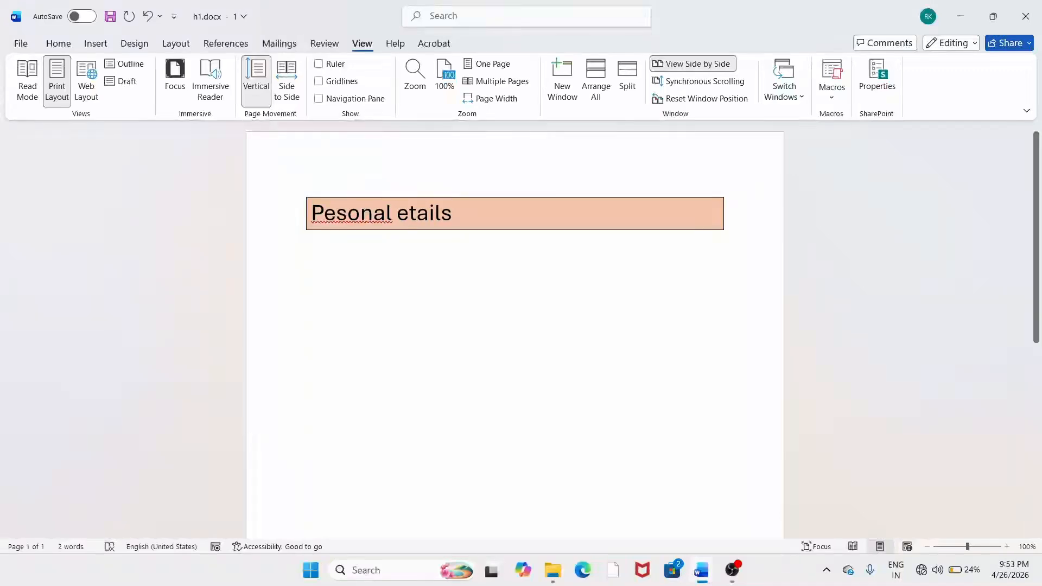
{"action": "type", "text": "\\d"}
{"action": "key", "text": "BackSpace"}
{"action": "key", "text": "BackSpace"}
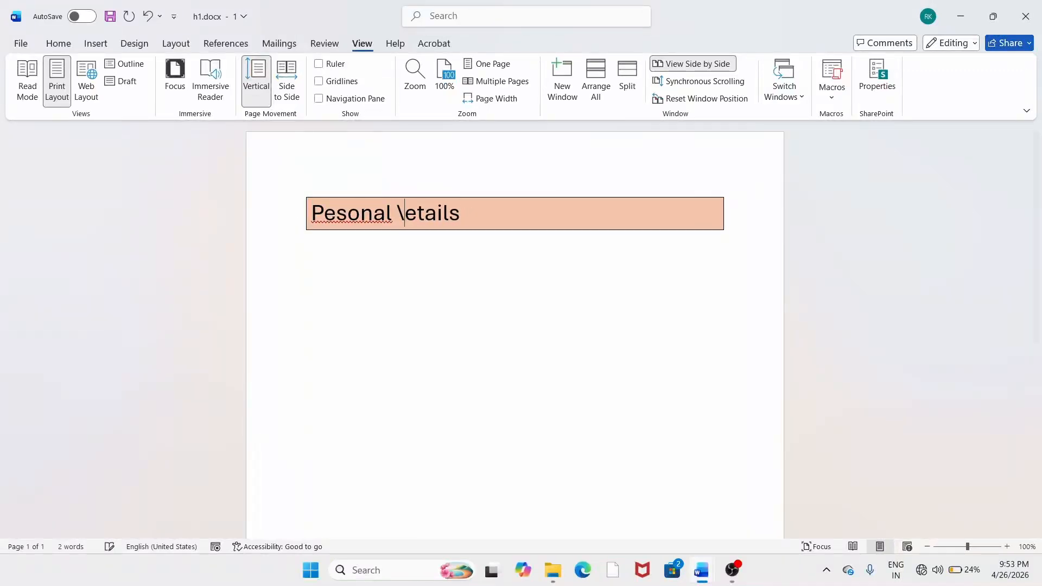
{"action": "type", "text": "D"}
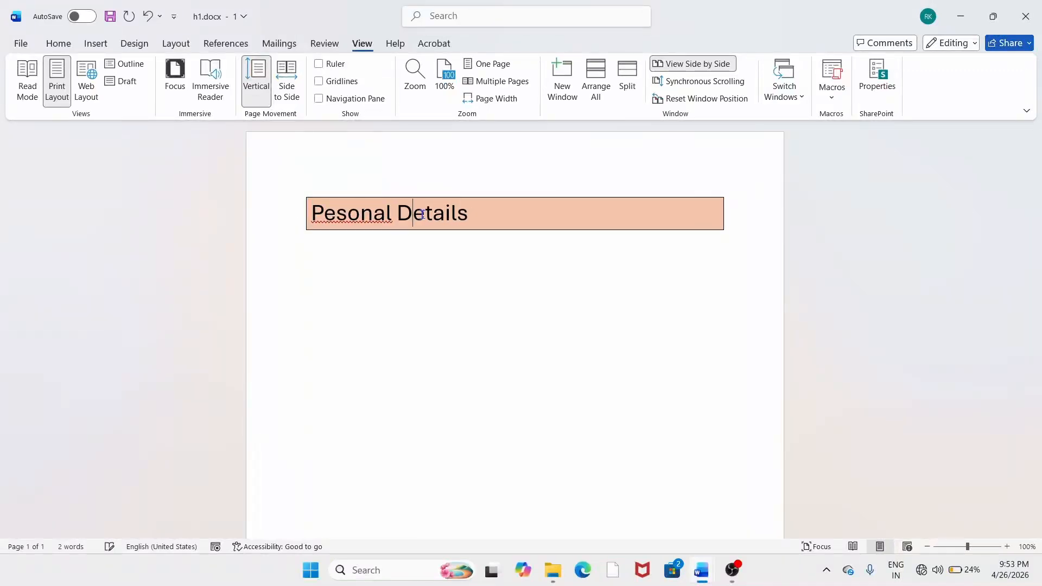
Make the whole heading in the first shaded paragraph bold and italic
{"action": "left_click_drag", "start_coordinate": [472, 215], "coordinate": [313, 207]}
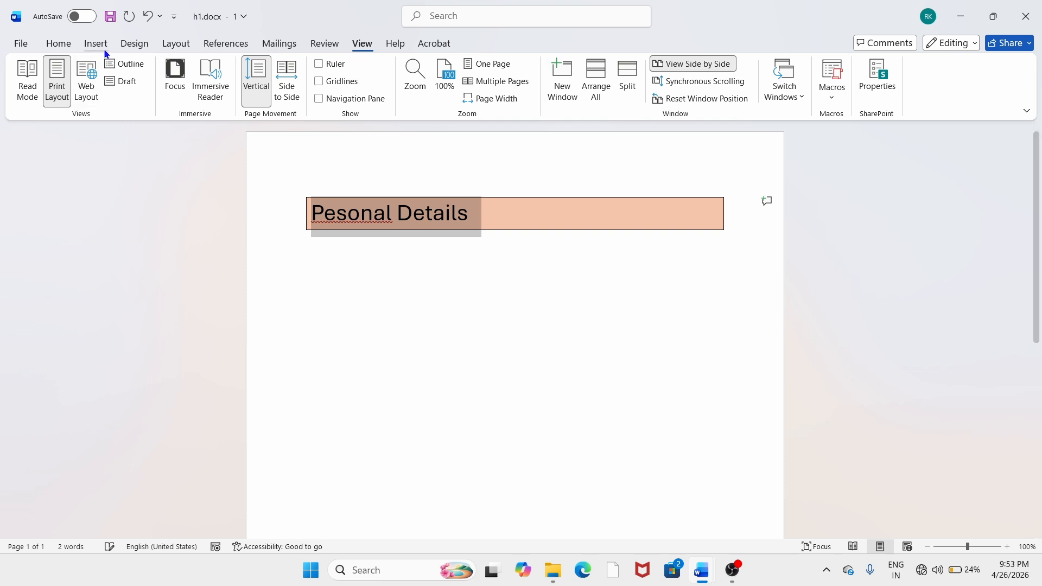
{"action": "left_click", "coordinate": [64, 44]}
{"action": "left_click", "coordinate": [76, 91]}
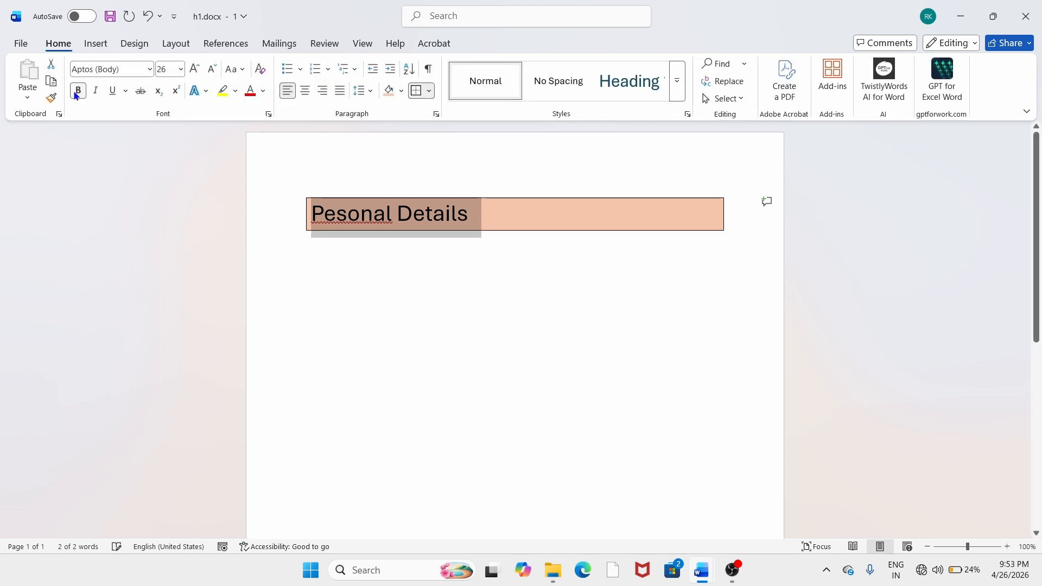
{"action": "left_click", "coordinate": [95, 90]}
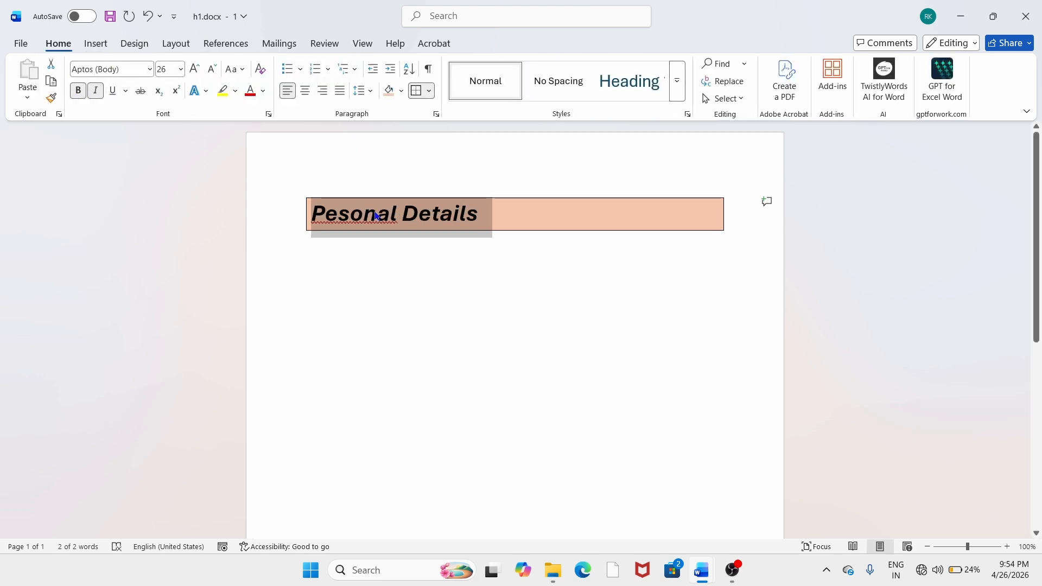
Correct the misspelled first word of the heading to the suggested spelling "Personal"
{"action": "left_click", "coordinate": [356, 213]}
{"action": "right_click", "coordinate": [382, 230]}
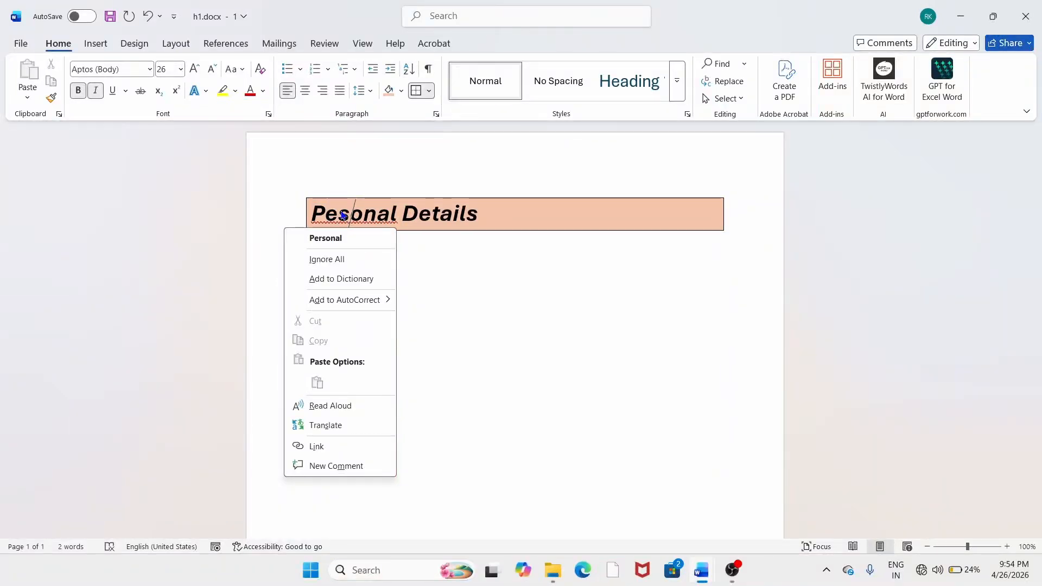
{"action": "left_click", "coordinate": [347, 228]}
{"action": "right_click", "coordinate": [346, 229]}
{"action": "left_click", "coordinate": [352, 239]}
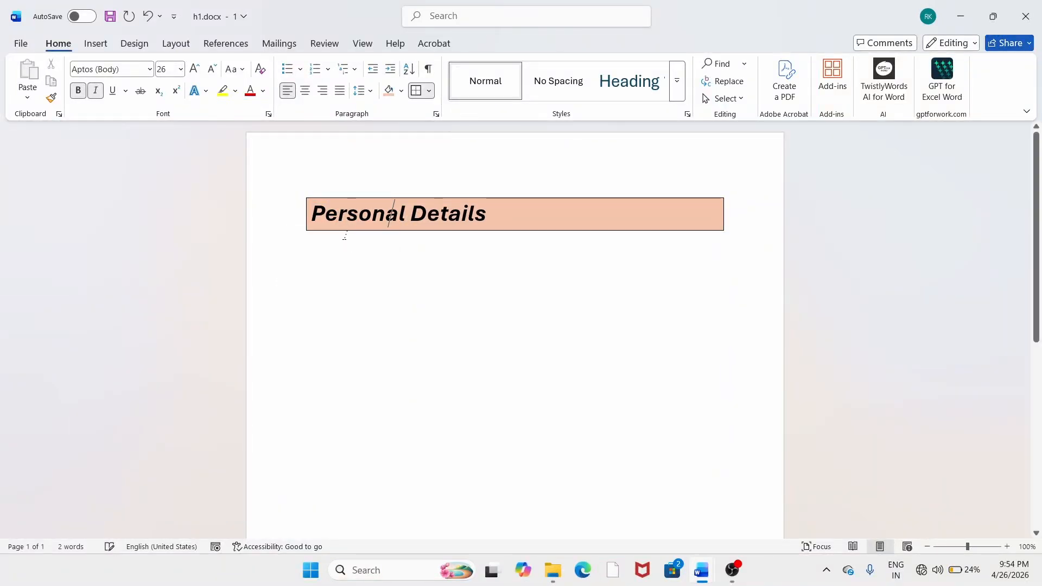
{"action": "left_click", "coordinate": [504, 217]}
{"action": "scroll", "coordinate": [551, 232], "scroll_direction": "down", "scroll_amount": 2}
{"action": "scroll", "coordinate": [549, 228], "scroll_direction": "up", "scroll_amount": 2}
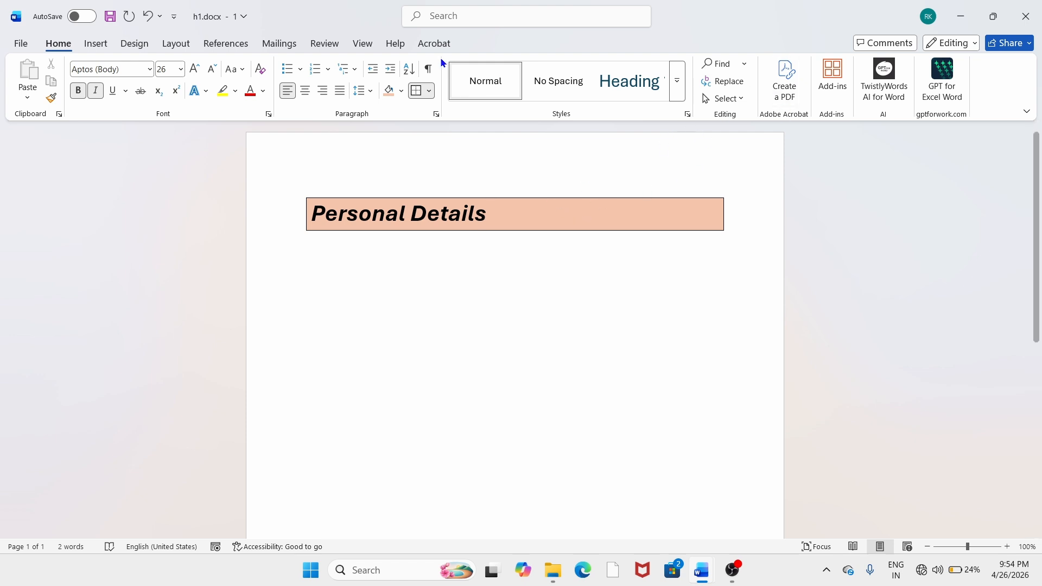
{"action": "left_click", "coordinate": [362, 43]}
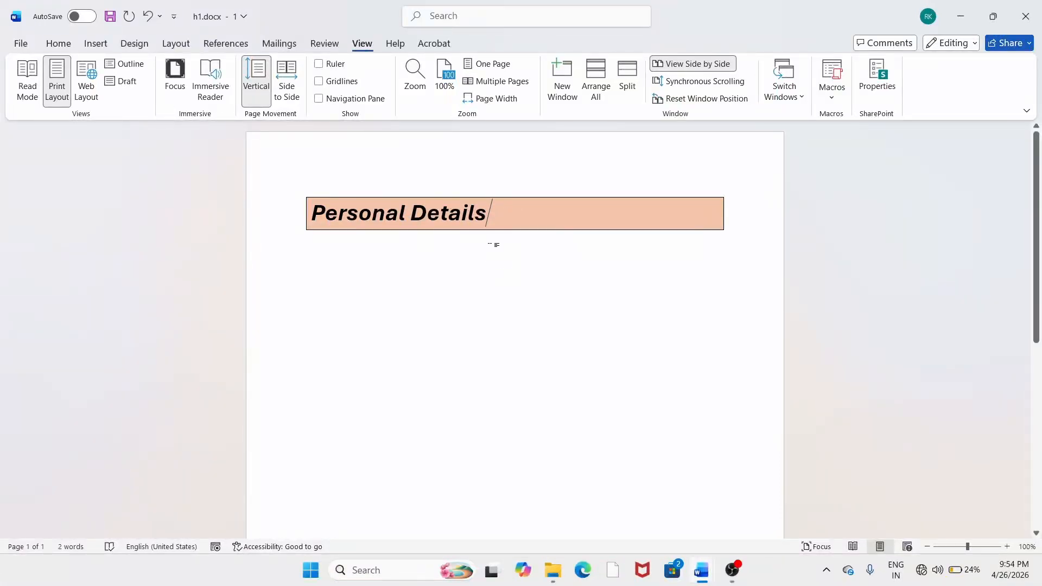
{"action": "scroll", "coordinate": [450, 266], "scroll_direction": "down", "scroll_amount": 2}
{"action": "left_click", "coordinate": [95, 44]}
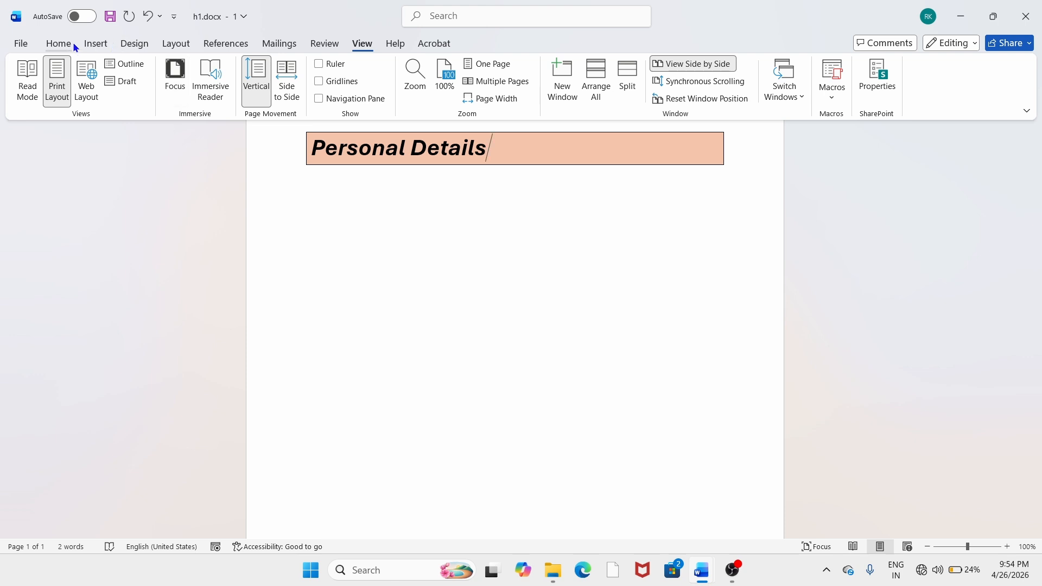
{"action": "left_click", "coordinate": [69, 46]}
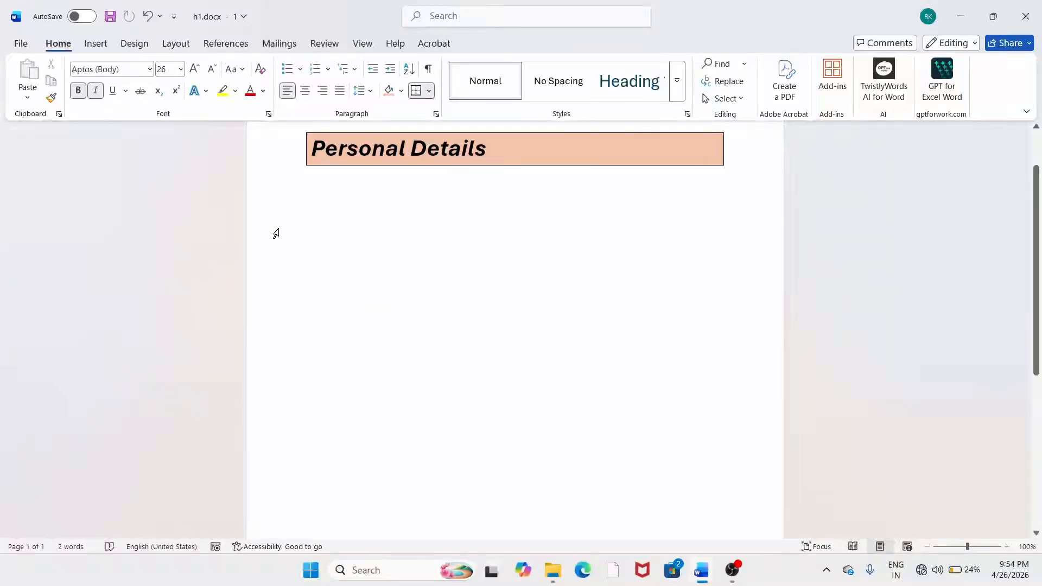
Run the record1 macro on a blank line below Personal Details, clear all formatting there, and run the macro again
{"action": "left_click", "coordinate": [326, 282]}
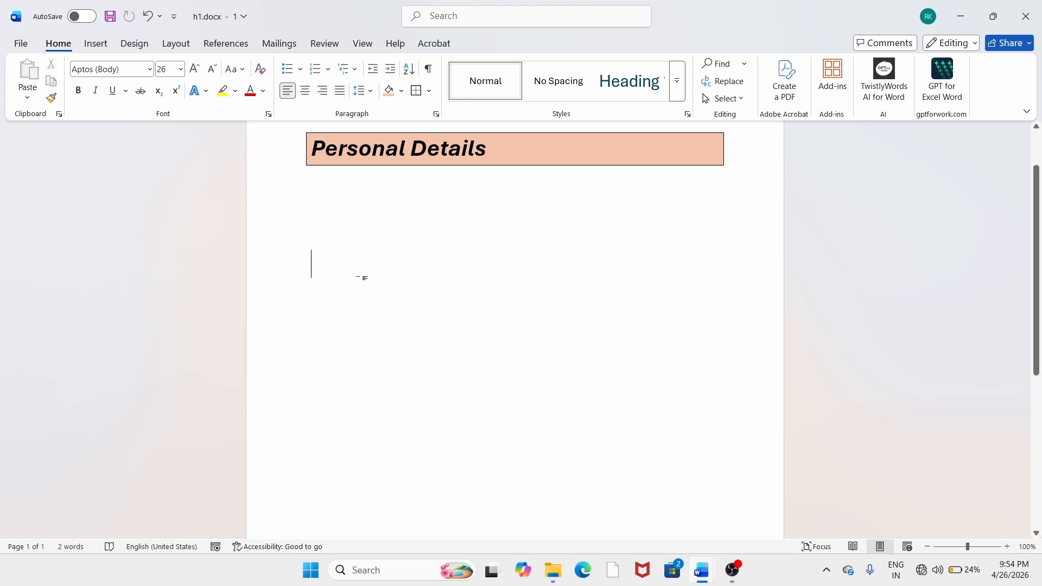
{"action": "key", "text": "ctrl+alt+v"}
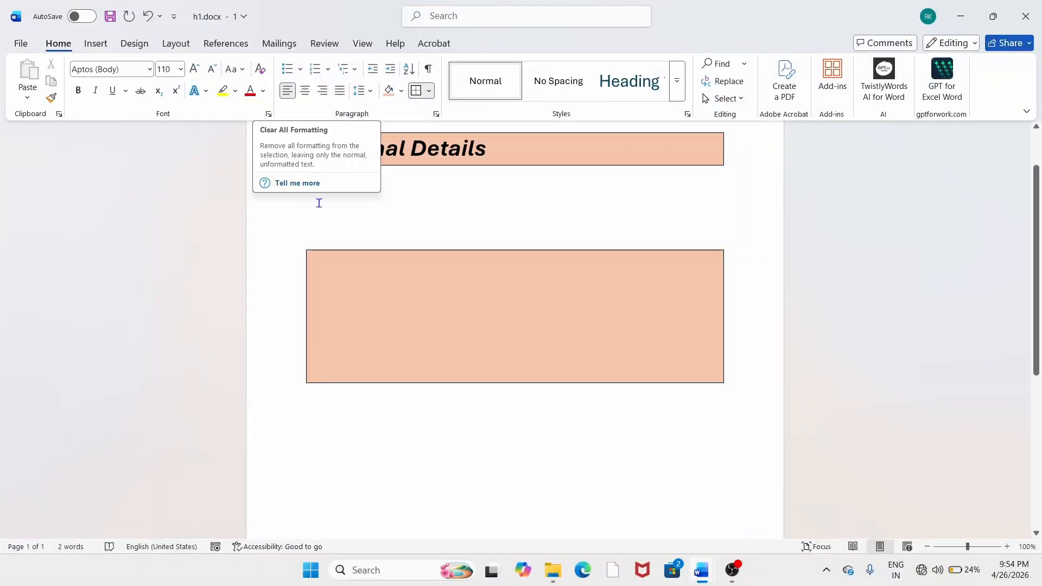
{"action": "left_click", "coordinate": [264, 73]}
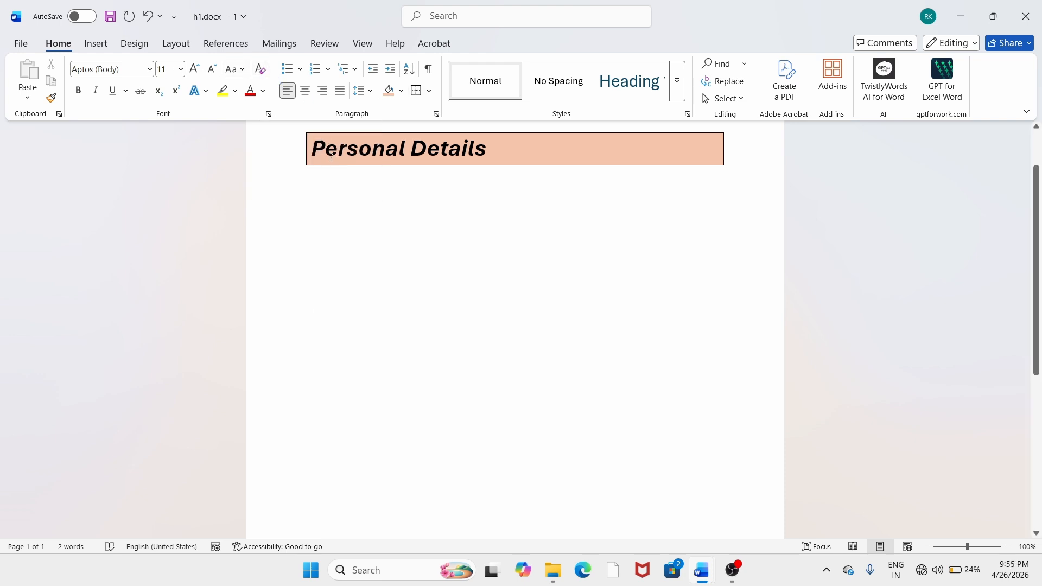
{"action": "key", "text": "ctrl+z"}
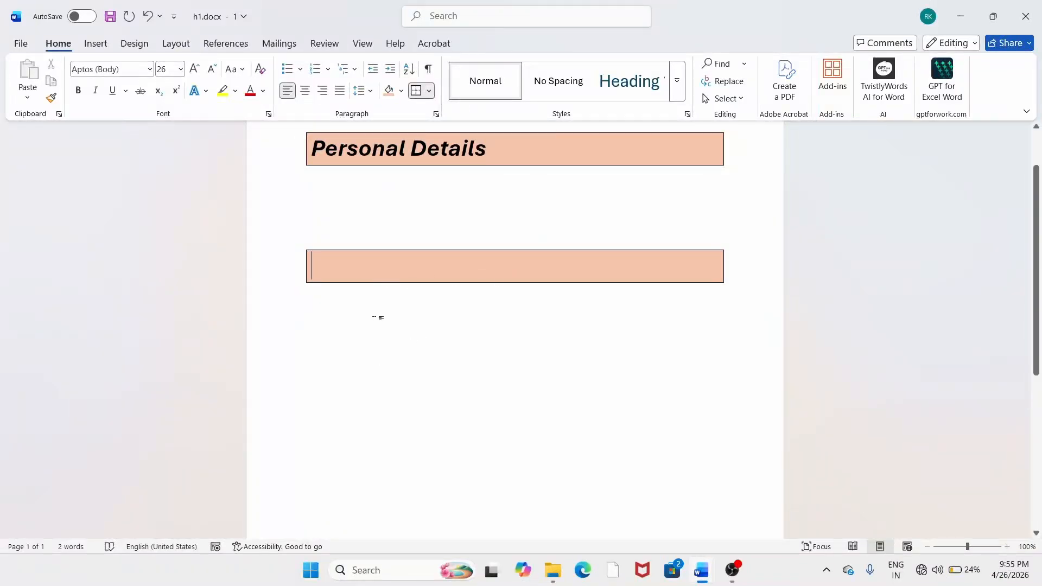
Enter the heading "Educational Qualification" in the second bordered, shaded paragraph
{"action": "type", "text": "Edu"}
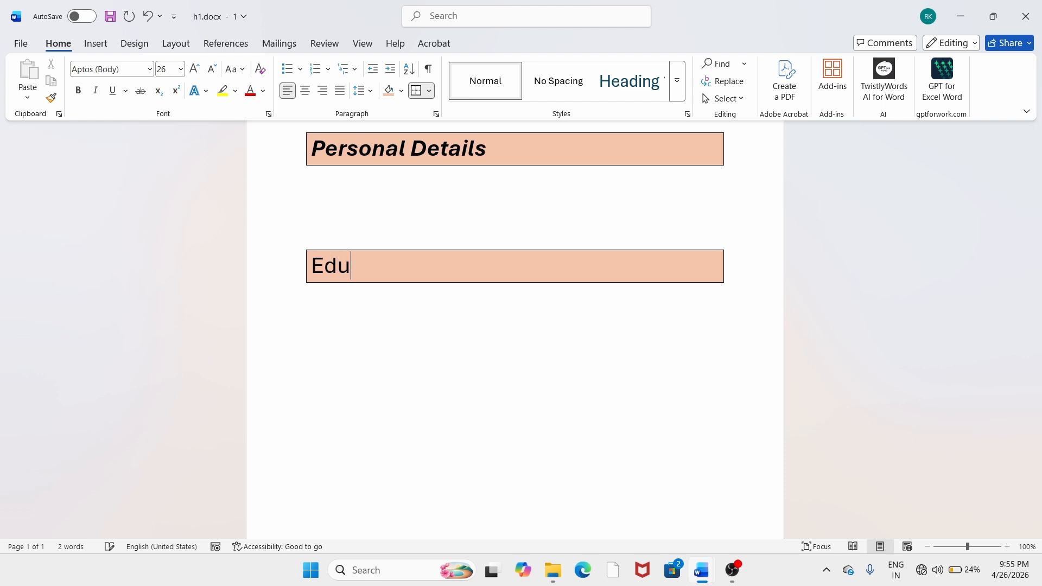
{"action": "type", "text": "cational "}
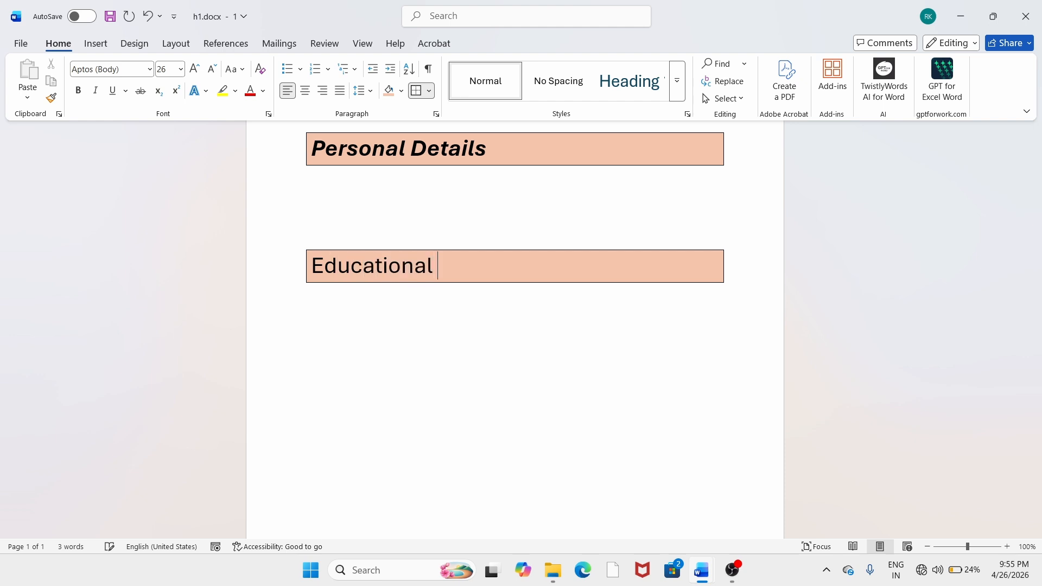
{"action": "type", "text": "Qualif"}
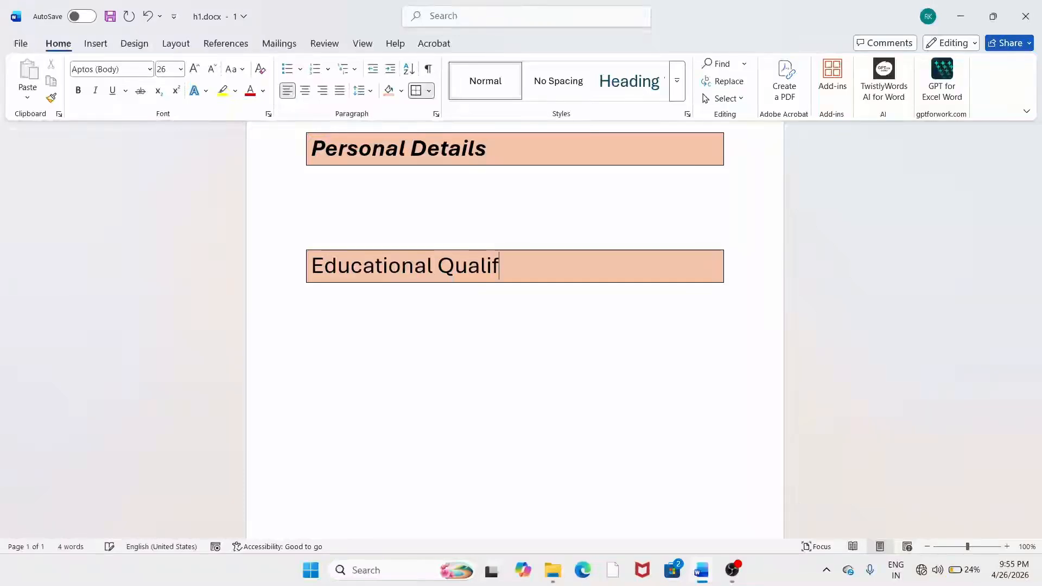
{"action": "type", "text": "ication"}
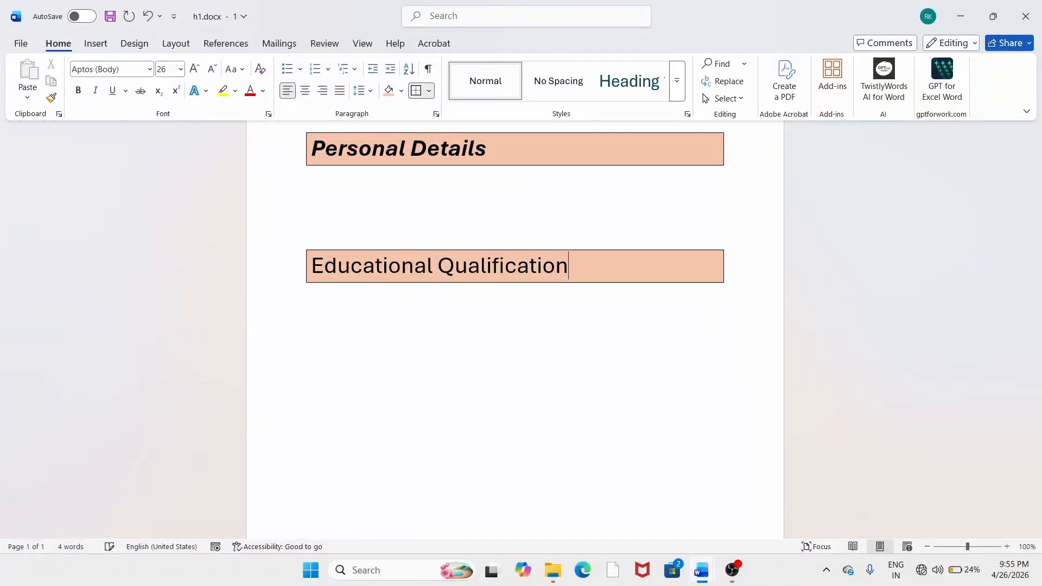
Make the Educational Qualification heading bold and italic
{"action": "triple_click", "coordinate": [417, 259]}
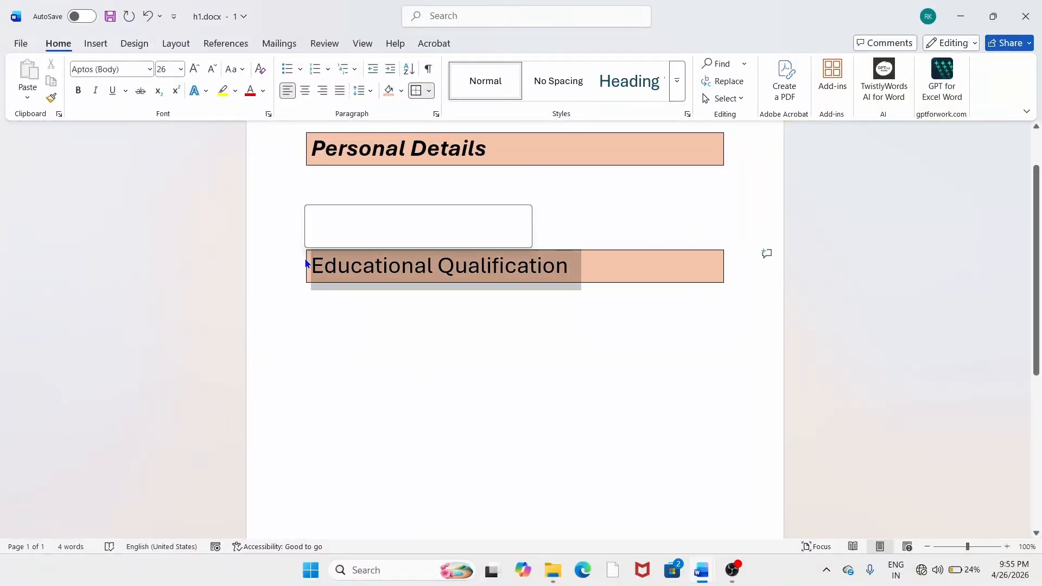
{"action": "left_click", "coordinate": [78, 91]}
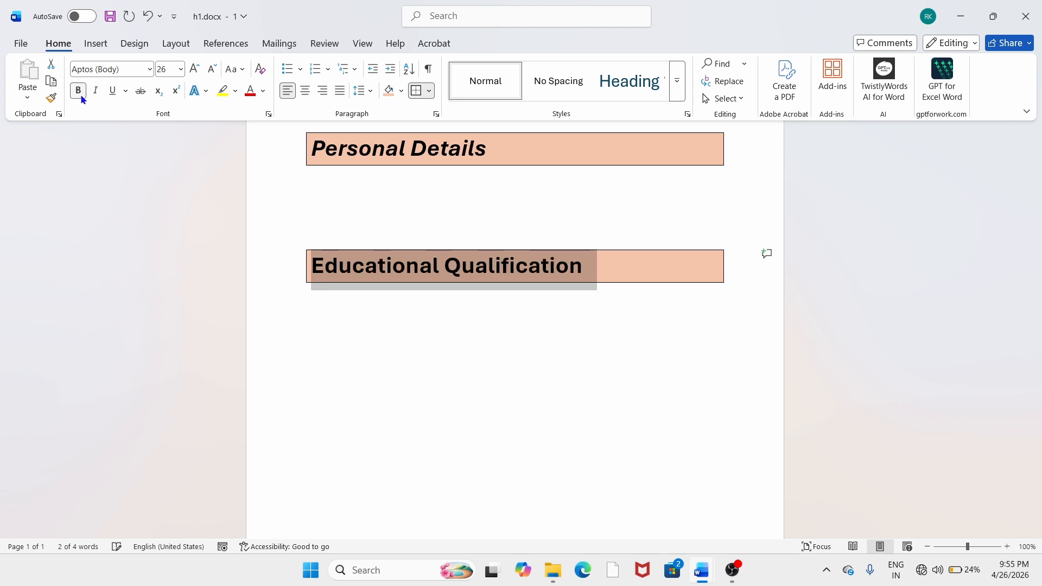
{"action": "left_click", "coordinate": [96, 90]}
{"action": "left_click", "coordinate": [479, 332]}
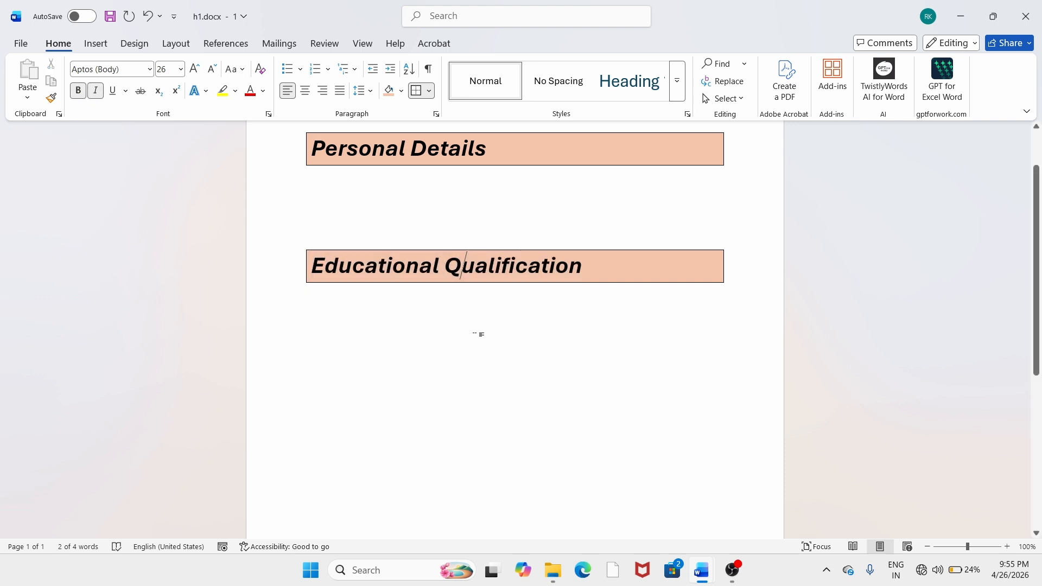
Run the record1 macro on a blank line below Educational Qualification, clear all formatting there, and run the macro again
{"action": "scroll", "coordinate": [510, 342], "scroll_direction": "down", "scroll_amount": 2}
{"action": "scroll", "coordinate": [508, 340], "scroll_direction": "up", "scroll_amount": 4}
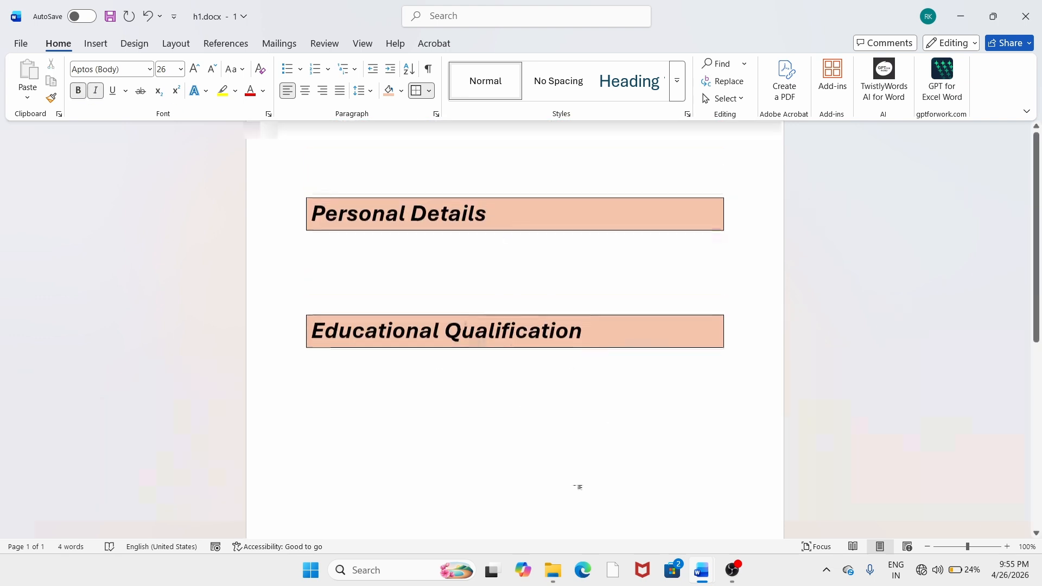
{"action": "scroll", "coordinate": [441, 467], "scroll_direction": "down", "scroll_amount": 3}
{"action": "left_click", "coordinate": [336, 342]}
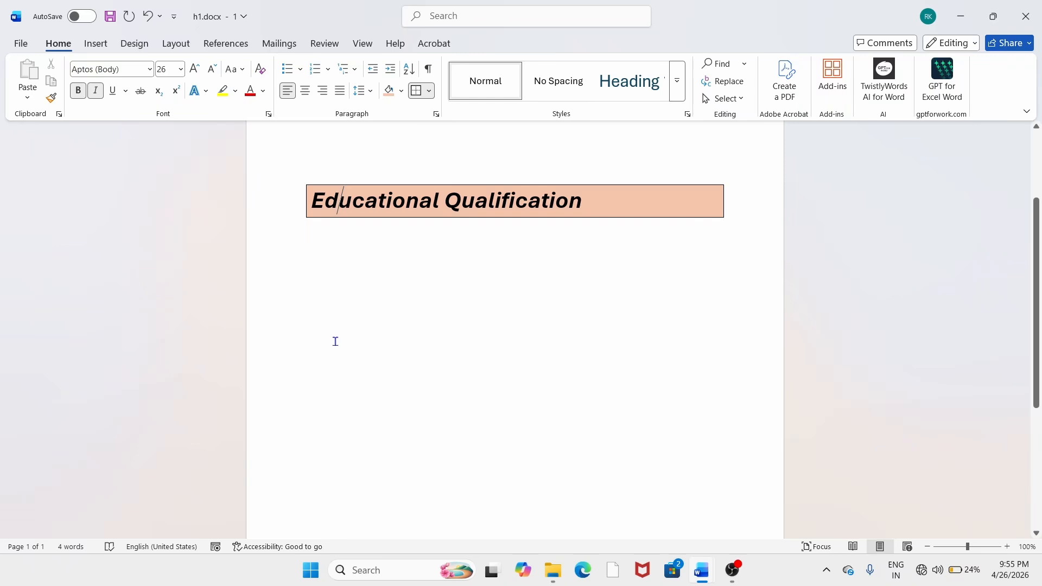
{"action": "left_click", "coordinate": [332, 349]}
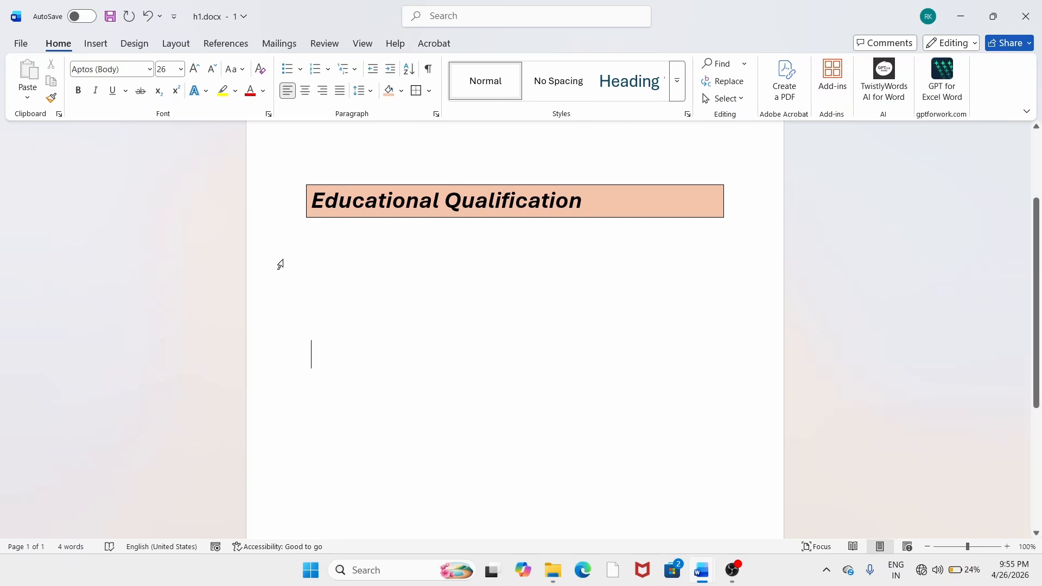
{"action": "key", "text": "ctrl+alt+v"}
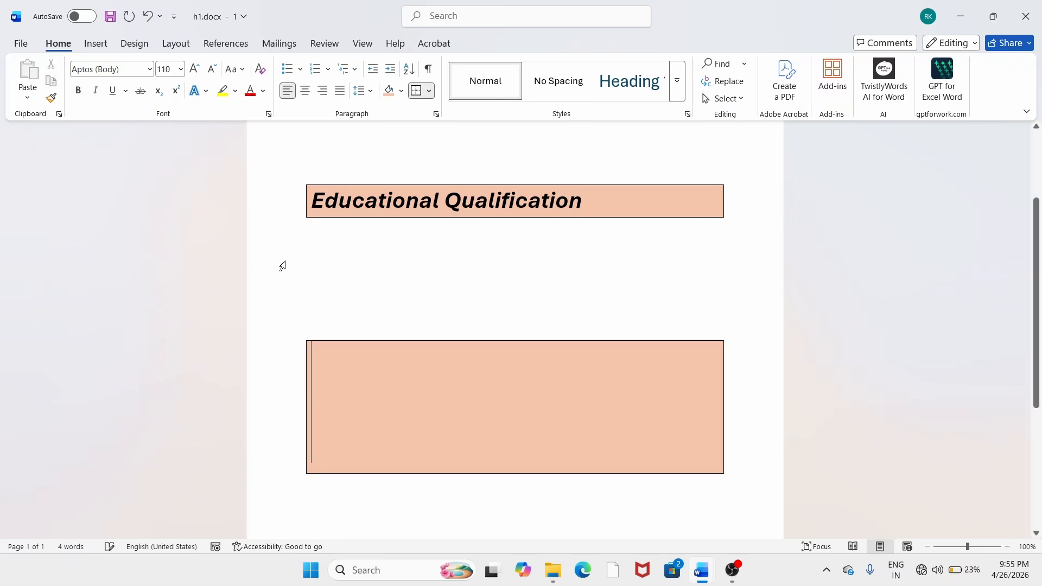
{"action": "left_click", "coordinate": [258, 71]}
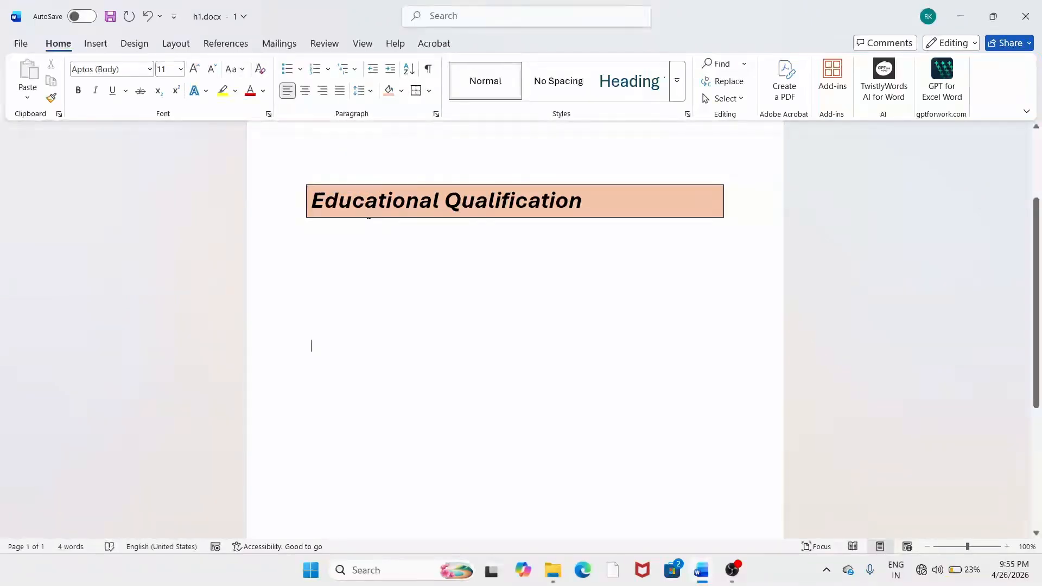
{"action": "double_click", "coordinate": [425, 352]}
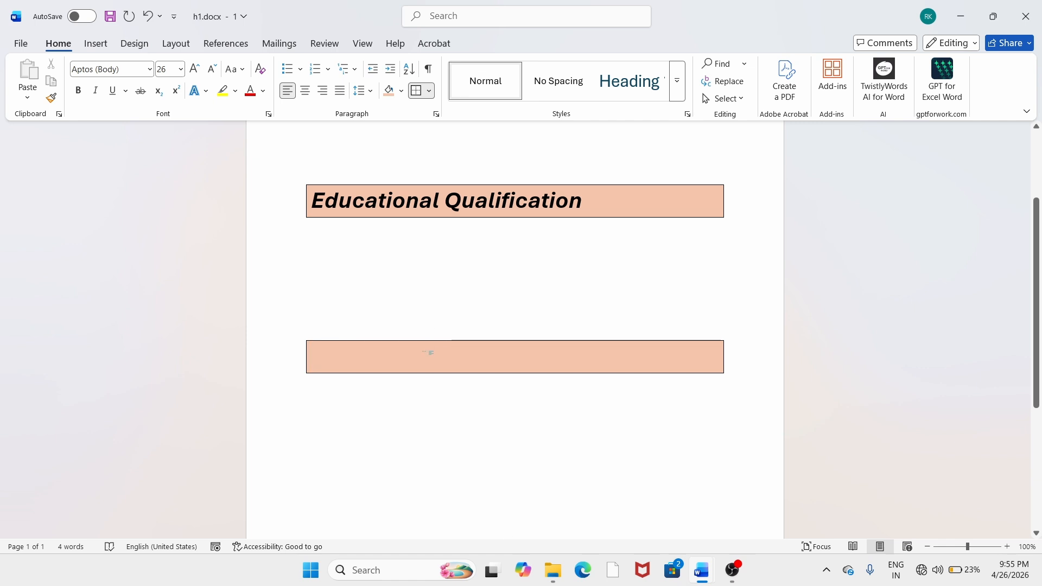
{"action": "scroll", "coordinate": [361, 442], "scroll_direction": "down", "scroll_amount": 1}
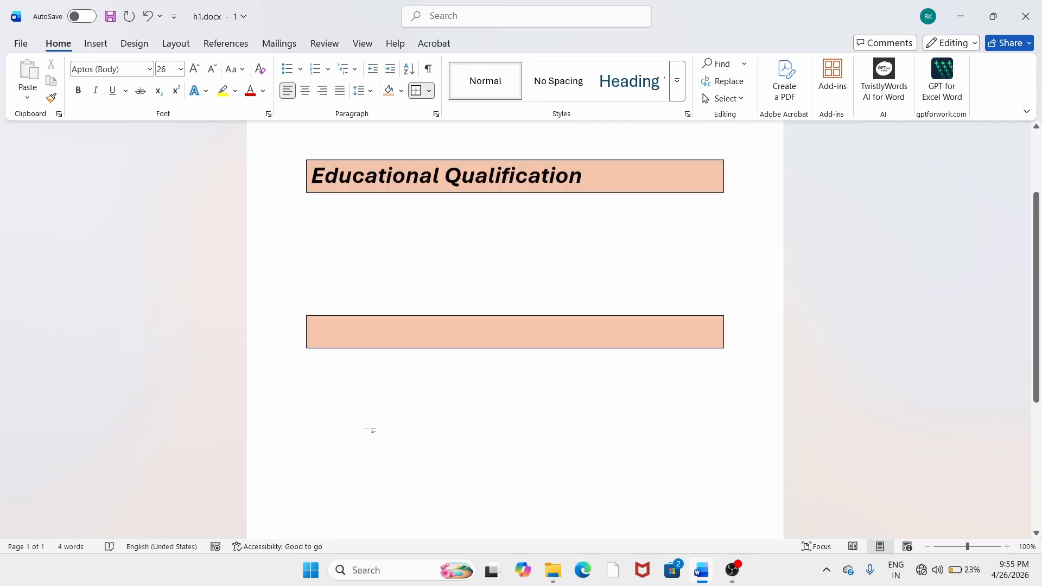
{"action": "scroll", "coordinate": [369, 428], "scroll_direction": "up", "scroll_amount": 3}
{"action": "scroll", "coordinate": [366, 433], "scroll_direction": "down", "scroll_amount": 3}
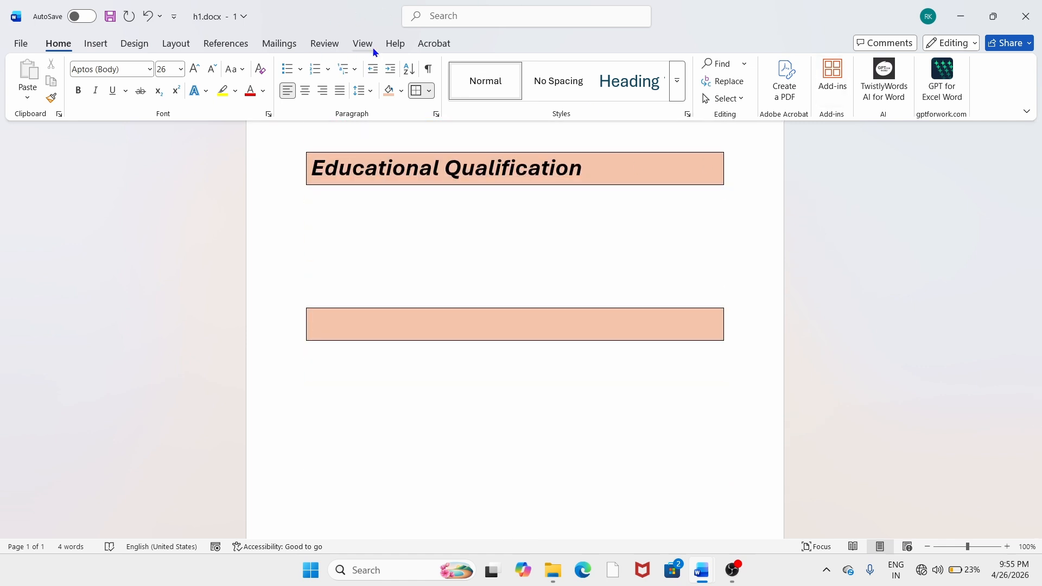
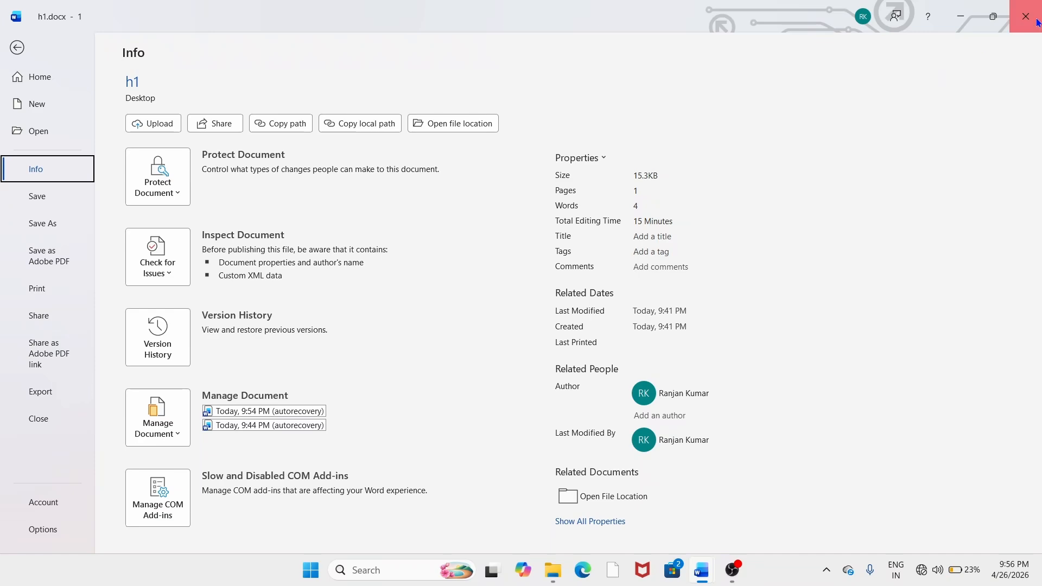
Close the h1.docx - 1 window and maximize the remaining h1.docx window at the start of the document
{"action": "left_click", "coordinate": [1035, 30]}
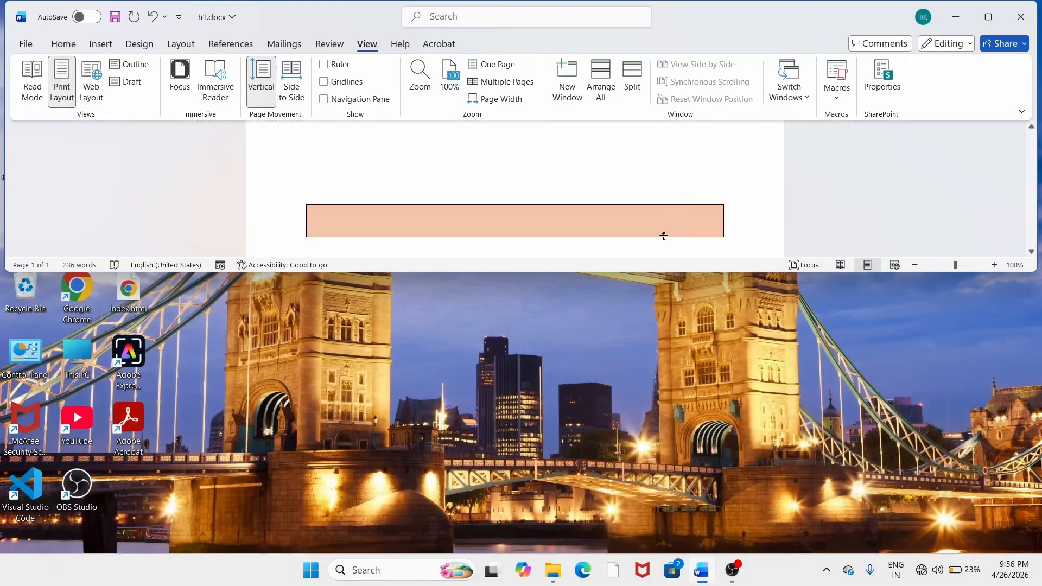
{"action": "left_click", "coordinate": [987, 17]}
{"action": "scroll", "coordinate": [592, 337], "scroll_direction": "up", "scroll_amount": 5}
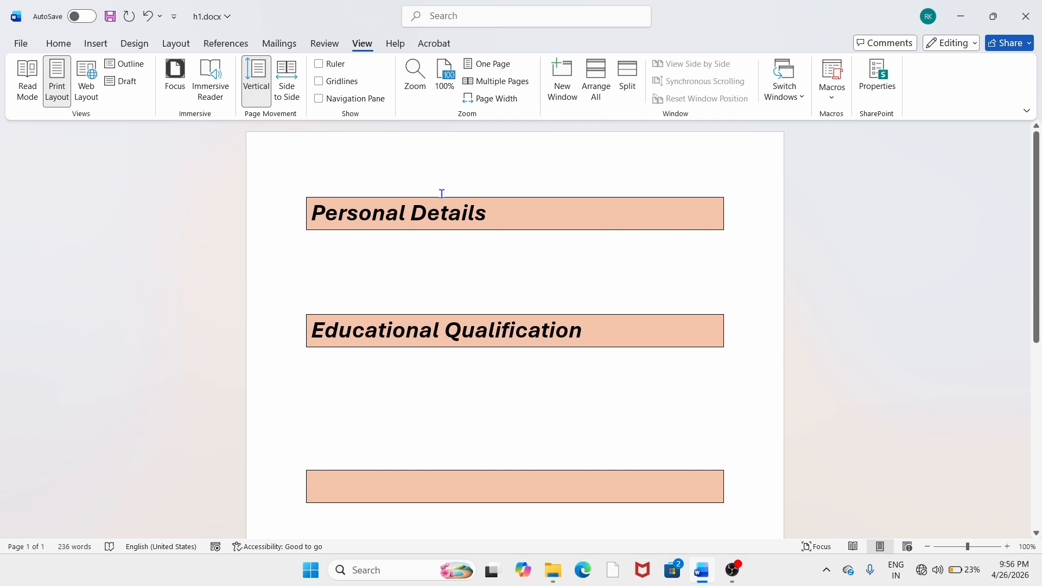
{"action": "left_click", "coordinate": [57, 44]}
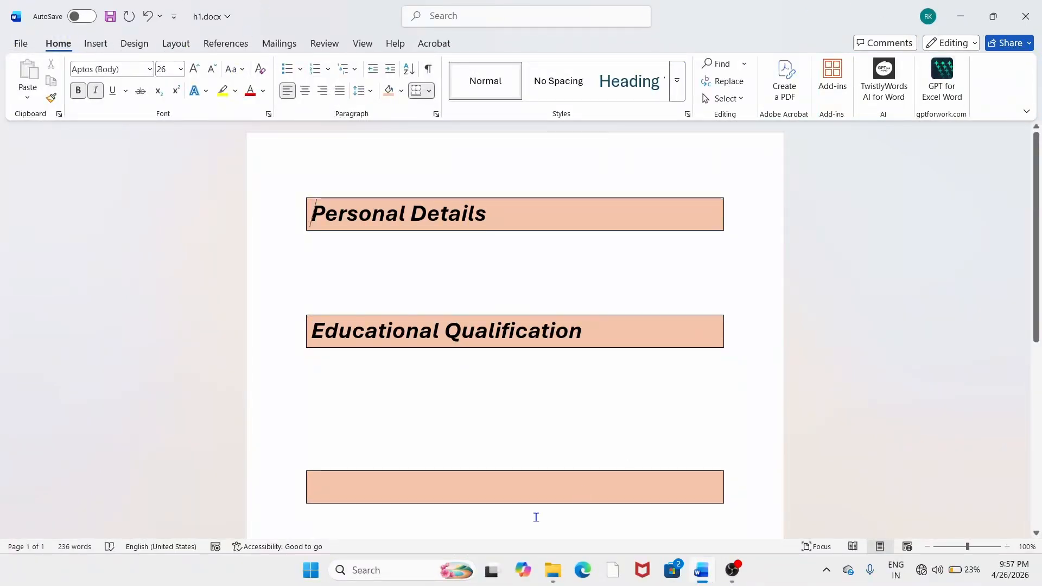
{"action": "left_click", "coordinate": [364, 43]}
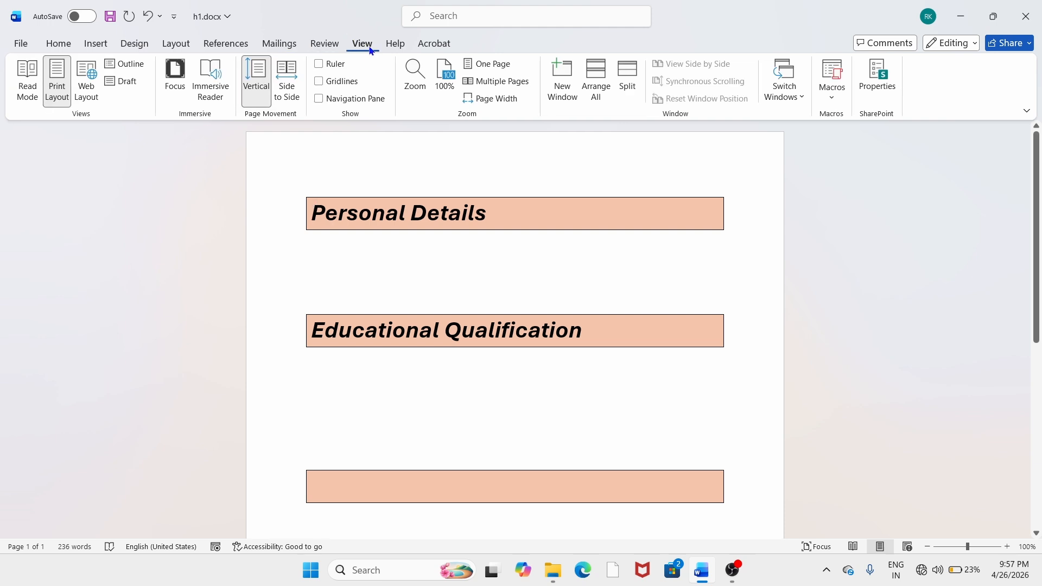
{"action": "left_click", "coordinate": [397, 48]}
{"action": "left_click", "coordinate": [435, 45]}
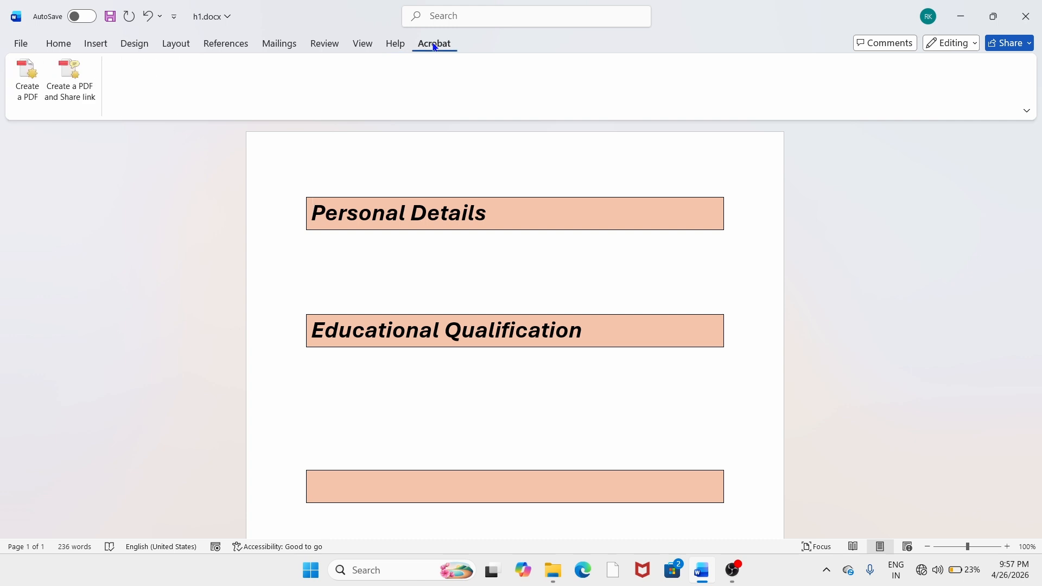
Try to open Help, and connect the computer to the One Plus Wi-Fi network to get online
{"action": "left_click", "coordinate": [399, 47]}
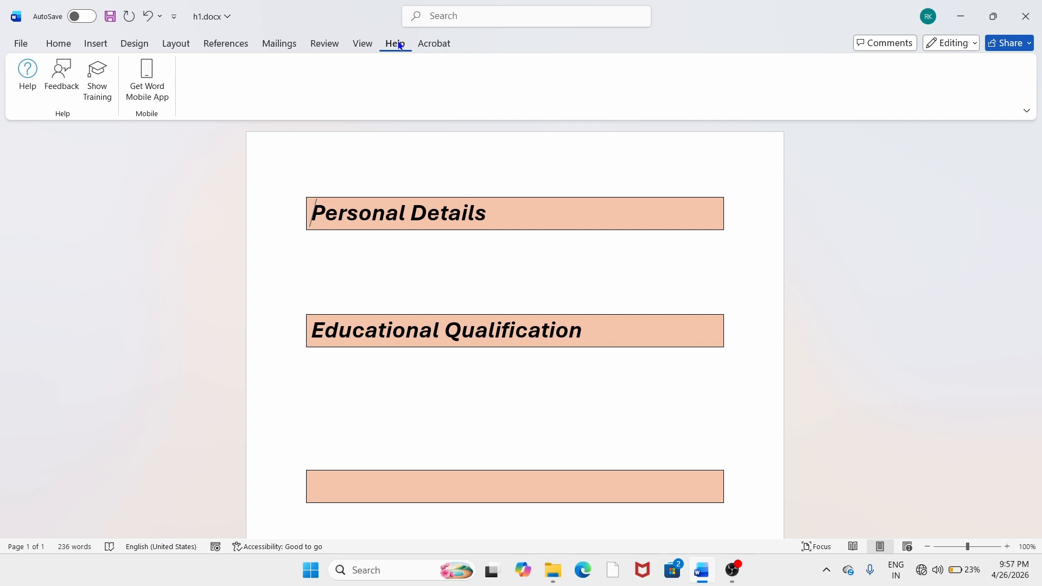
{"action": "left_click", "coordinate": [28, 72]}
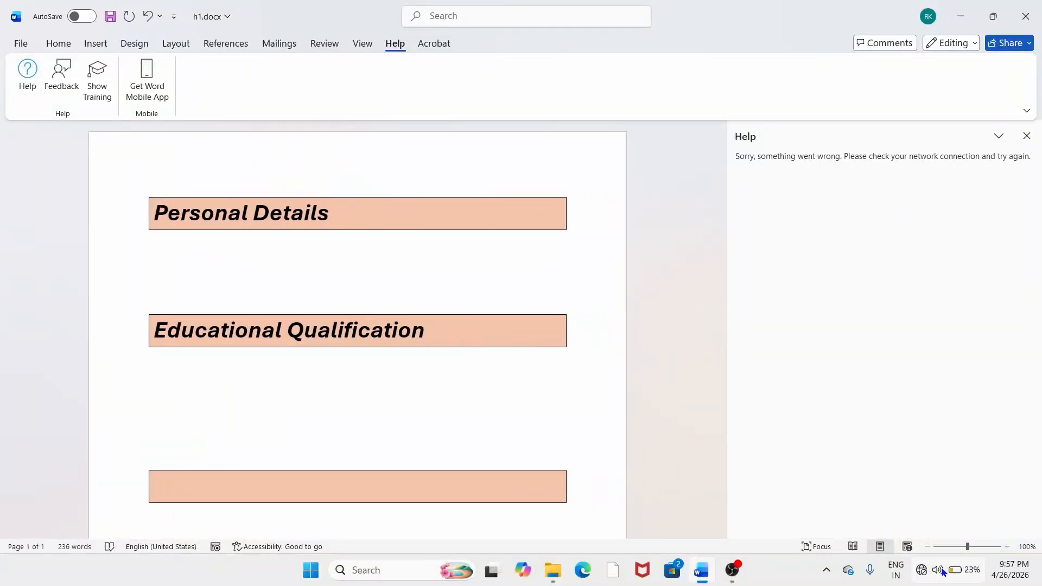
{"action": "mouse_move", "coordinate": [925, 576]}
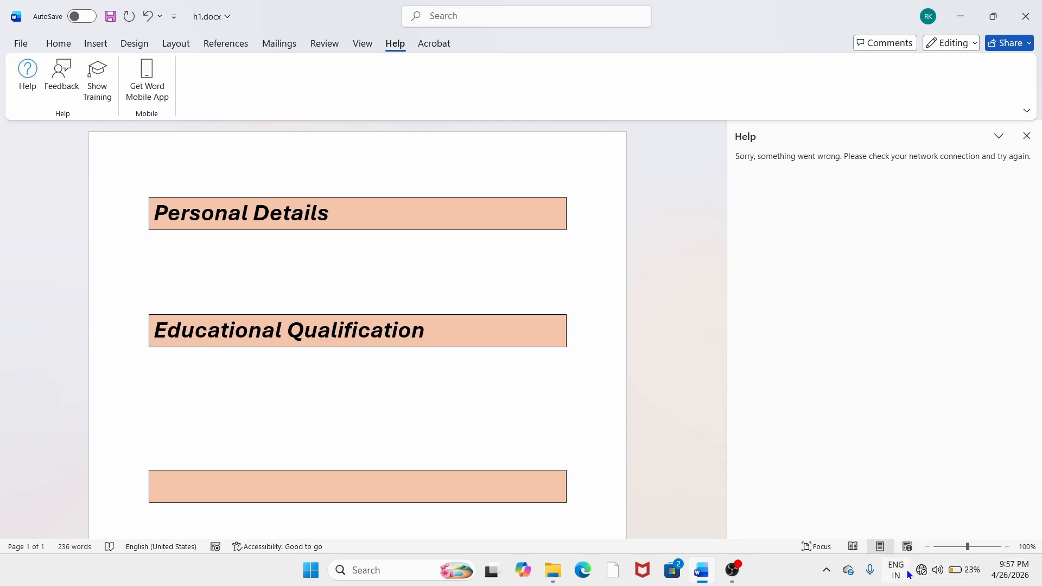
{"action": "left_click", "coordinate": [920, 571]}
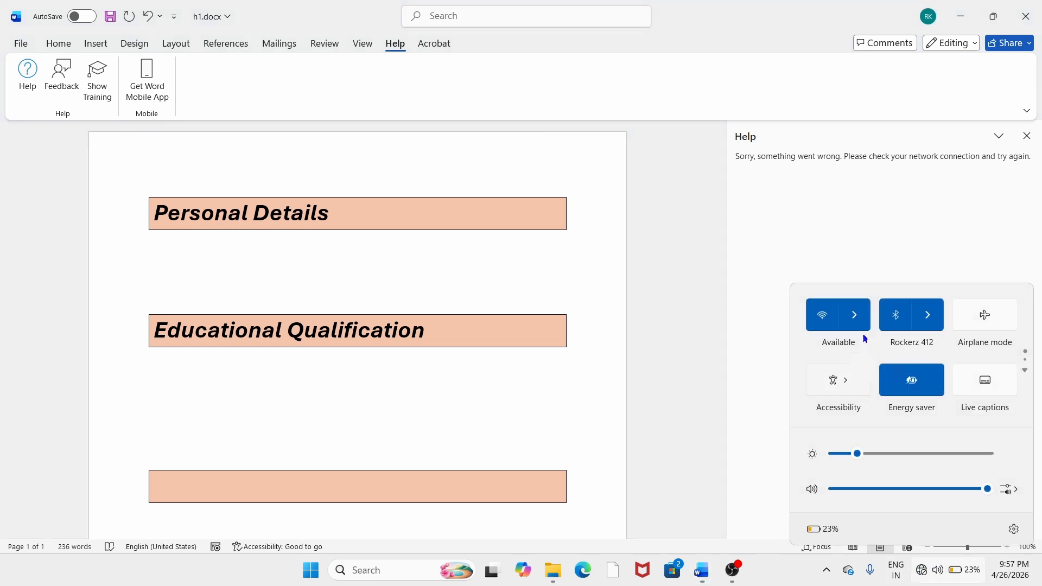
{"action": "left_click", "coordinate": [853, 314]}
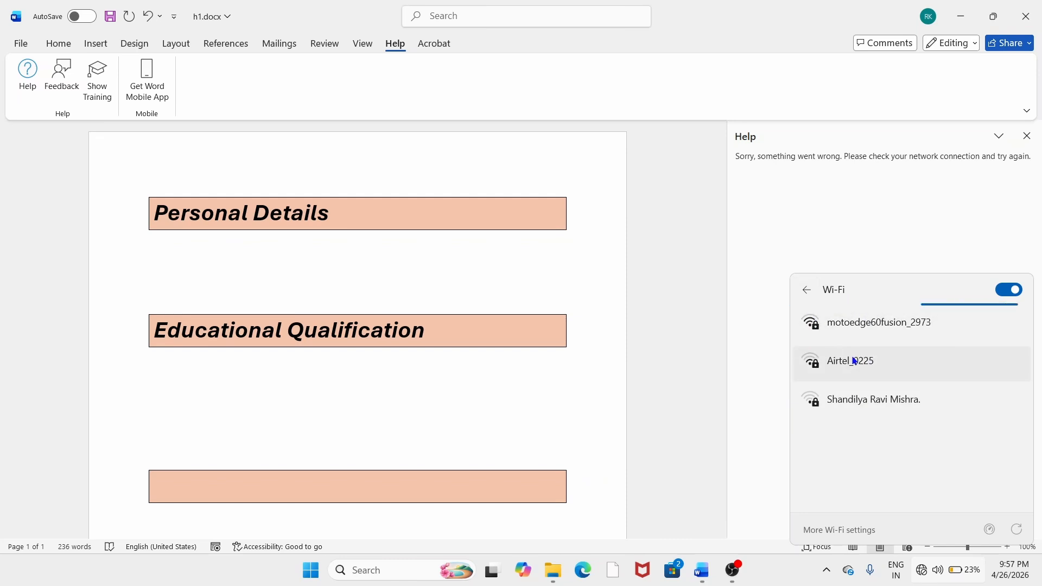
{"action": "left_click", "coordinate": [867, 340]}
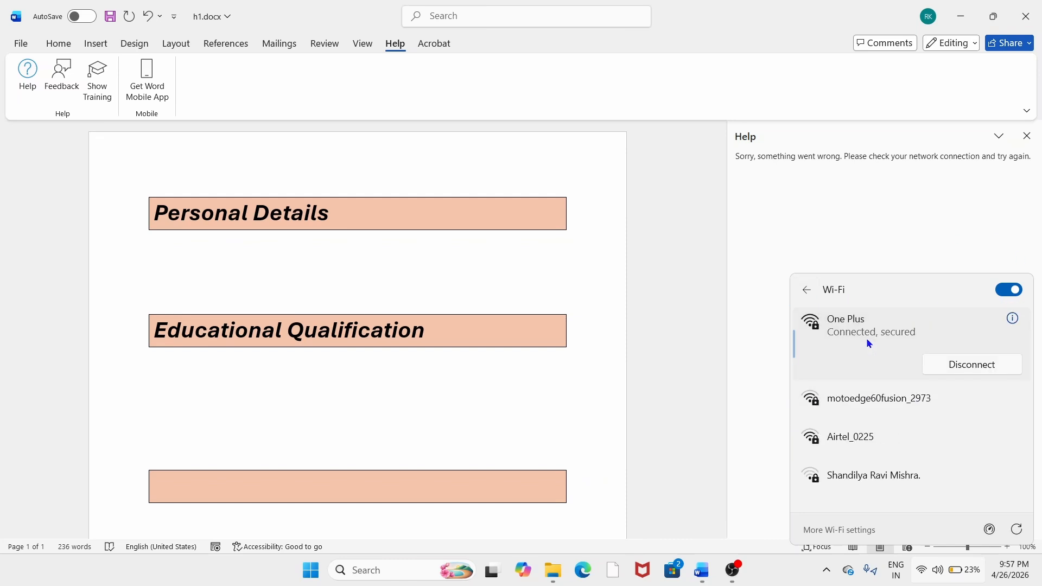
{"action": "left_click", "coordinate": [806, 291]}
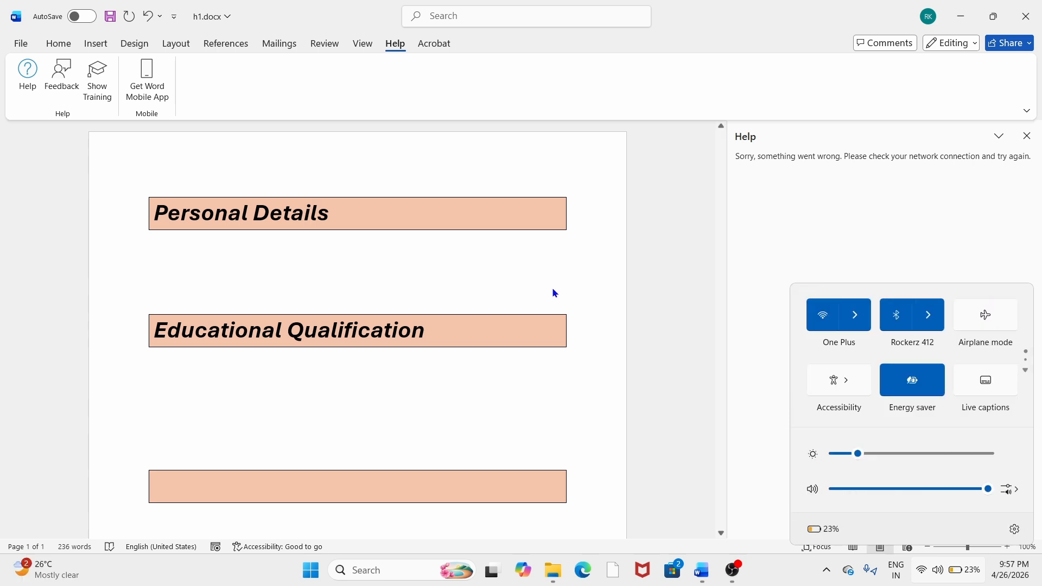
{"action": "left_click", "coordinate": [1026, 136]}
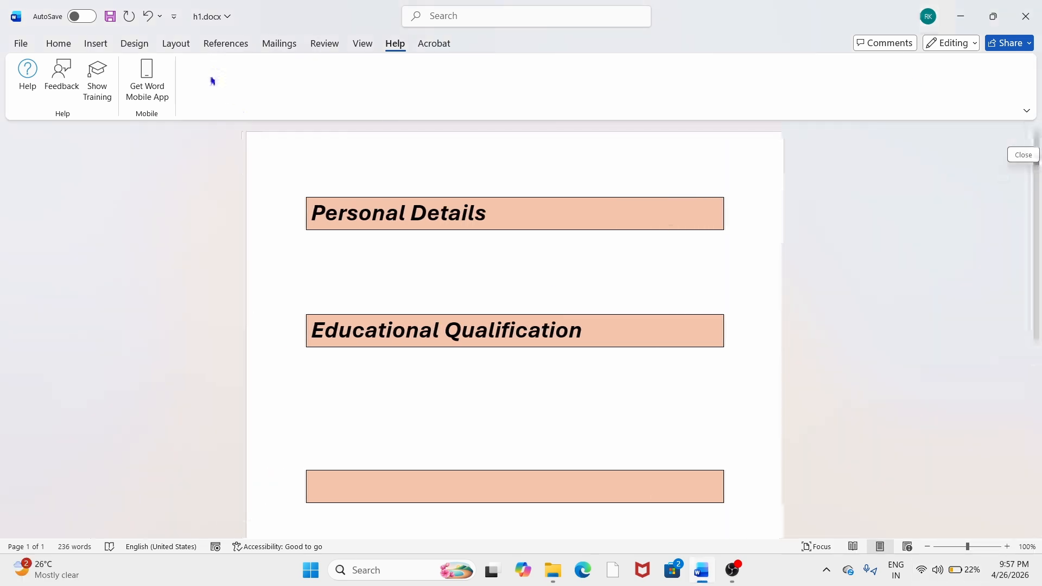
Open Help, look through its topic categories and the Top tasks list, and close it
{"action": "left_click", "coordinate": [28, 71]}
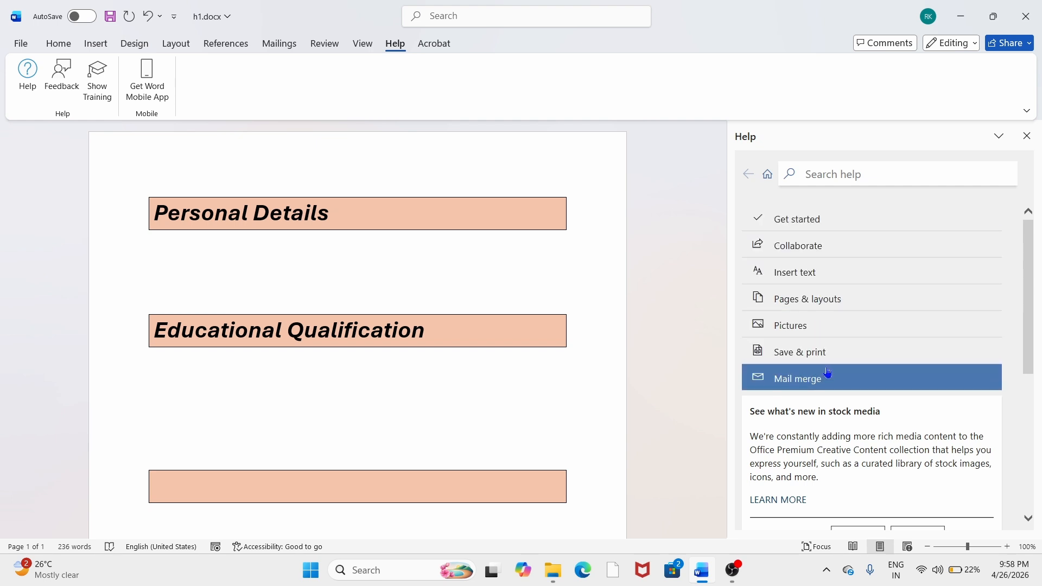
{"action": "scroll", "coordinate": [879, 405], "scroll_direction": "down", "scroll_amount": 5}
{"action": "scroll", "coordinate": [882, 407], "scroll_direction": "up", "scroll_amount": 1}
{"action": "scroll", "coordinate": [882, 406], "scroll_direction": "down", "scroll_amount": 1}
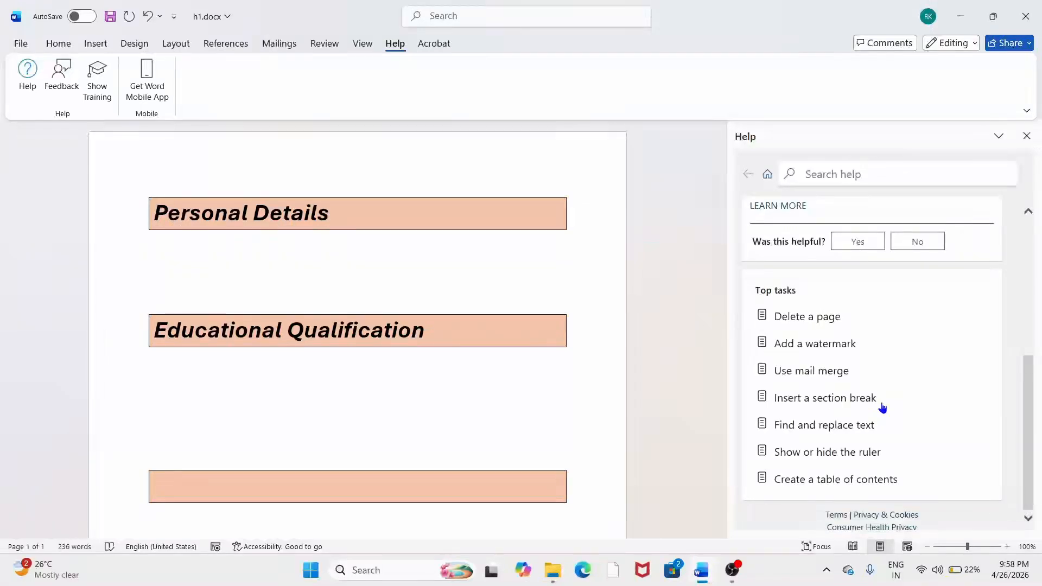
{"action": "scroll", "coordinate": [881, 407], "scroll_direction": "up", "scroll_amount": 2}
{"action": "scroll", "coordinate": [868, 390], "scroll_direction": "down", "scroll_amount": 2}
{"action": "scroll", "coordinate": [818, 412], "scroll_direction": "up", "scroll_amount": 5}
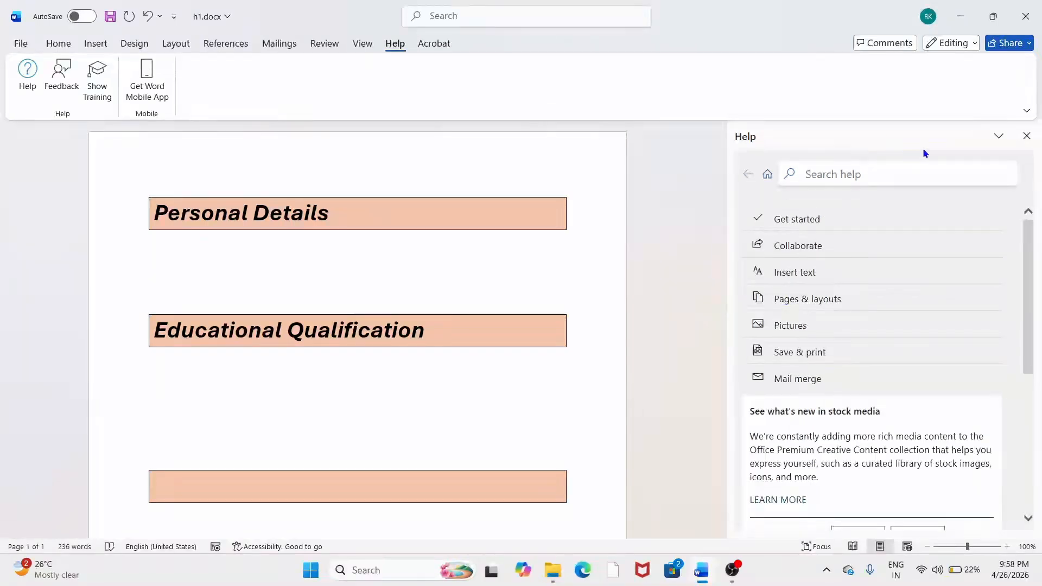
{"action": "left_click", "coordinate": [1025, 135]}
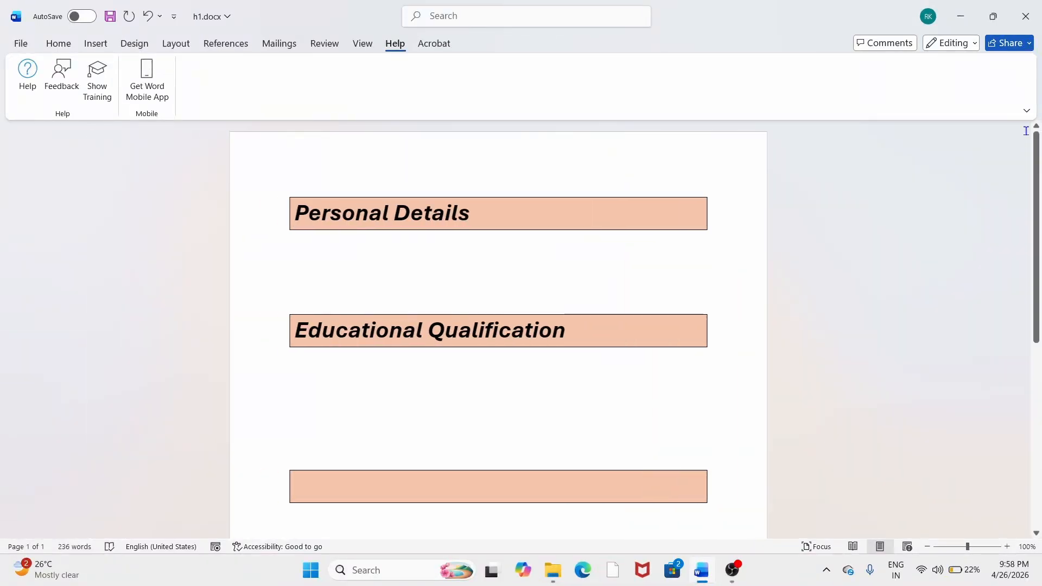
View and close the Feedback to Microsoft options, and look through the Word Training topics
{"action": "left_click", "coordinate": [62, 72]}
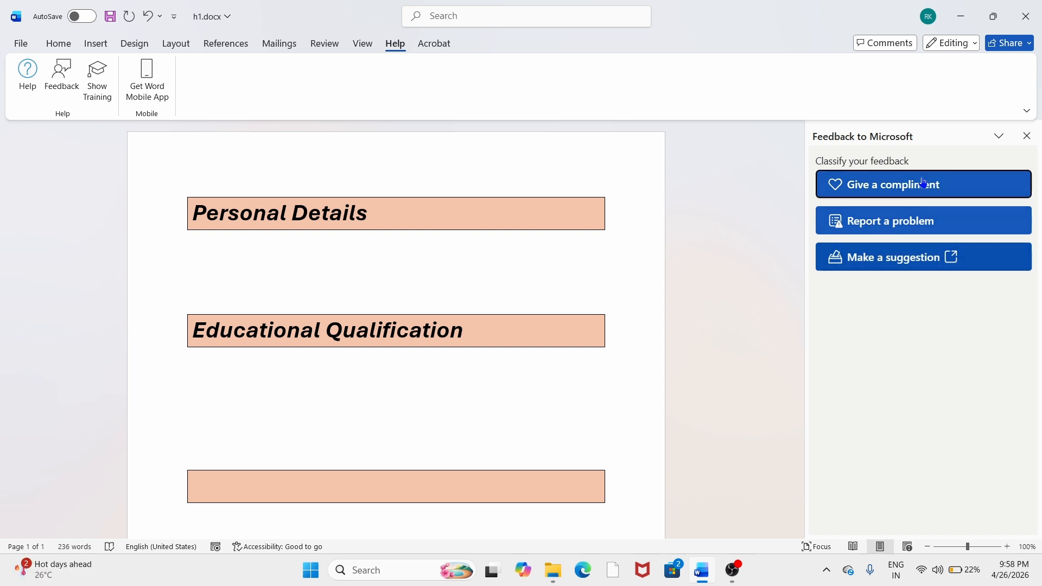
{"action": "left_click", "coordinate": [1026, 137]}
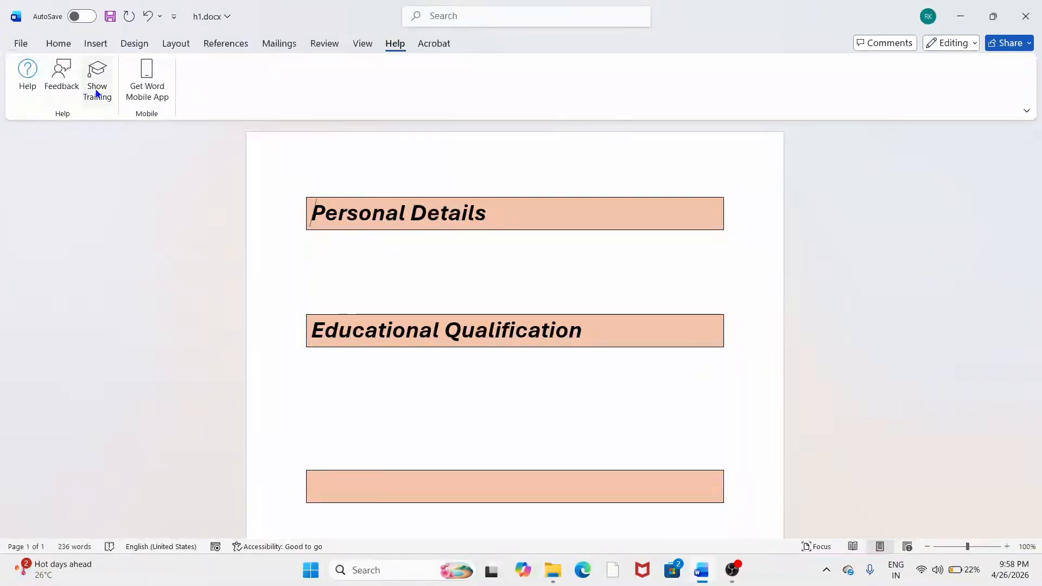
{"action": "left_click", "coordinate": [101, 96]}
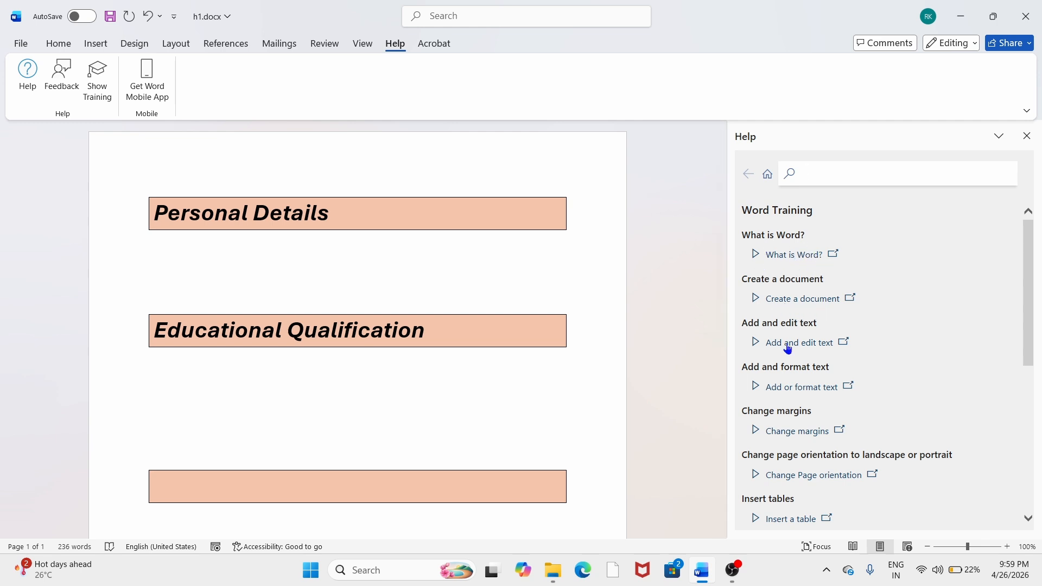
{"action": "scroll", "coordinate": [787, 348], "scroll_direction": "down", "scroll_amount": 3}
{"action": "scroll", "coordinate": [786, 347], "scroll_direction": "down", "scroll_amount": 6}
{"action": "scroll", "coordinate": [786, 344], "scroll_direction": "up", "scroll_amount": 9}
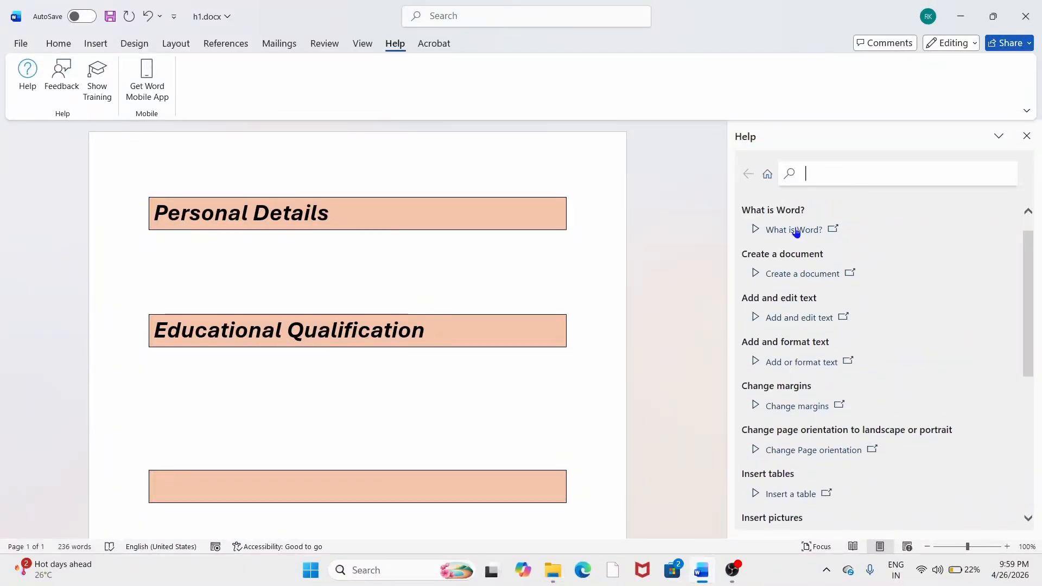
Open the "What is Word?" training page in the browser, look through its videos, and close the page and the Help pane
{"action": "left_click", "coordinate": [796, 232]}
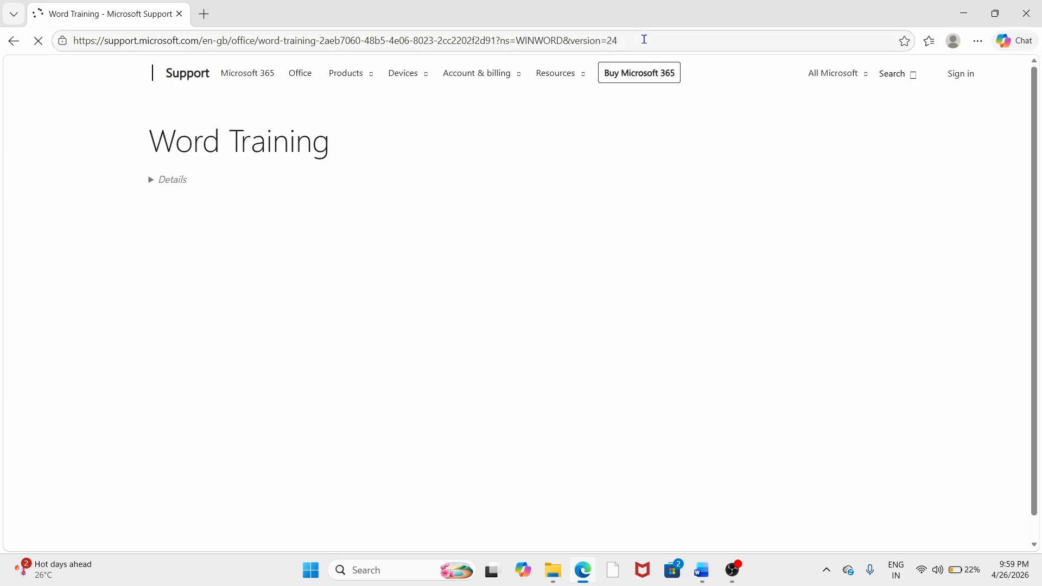
{"action": "scroll", "coordinate": [377, 341], "scroll_direction": "down", "scroll_amount": 12}
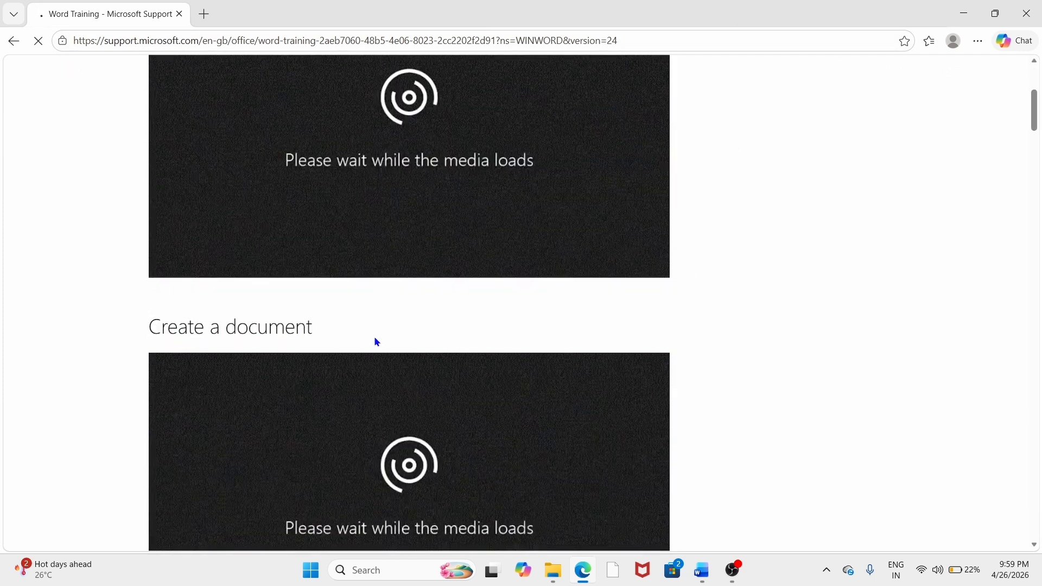
{"action": "scroll", "coordinate": [377, 342], "scroll_direction": "up", "scroll_amount": 7}
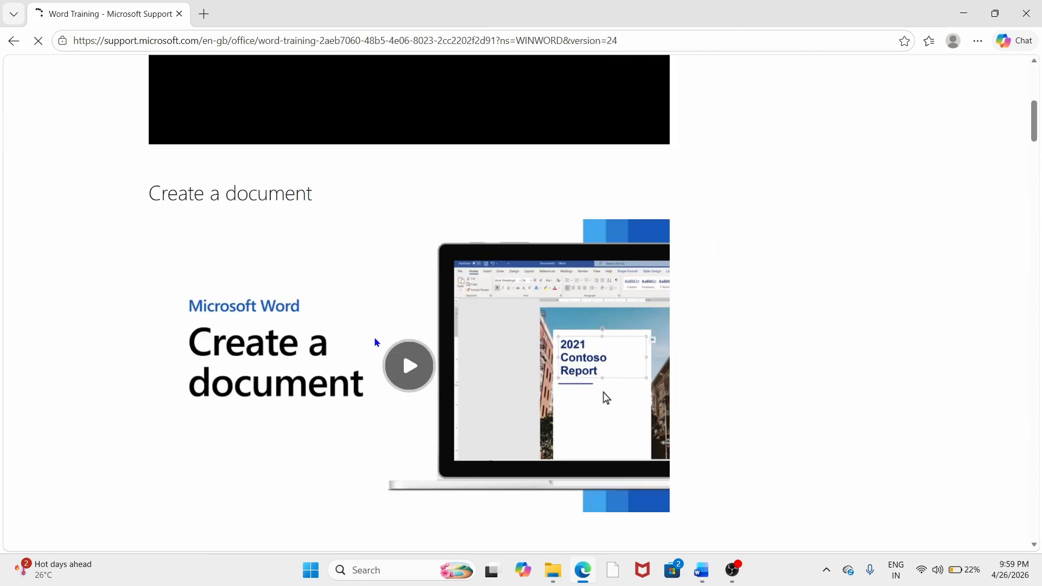
{"action": "scroll", "coordinate": [438, 310], "scroll_direction": "up", "scroll_amount": 5}
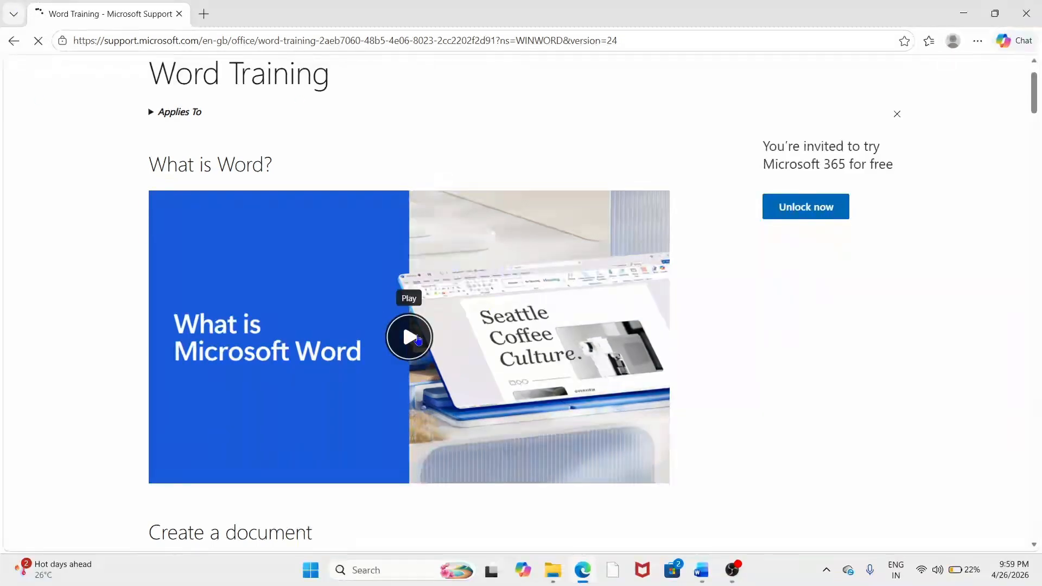
{"action": "scroll", "coordinate": [414, 341], "scroll_direction": "down", "scroll_amount": 7}
{"action": "scroll", "coordinate": [422, 330], "scroll_direction": "down", "scroll_amount": 8}
{"action": "scroll", "coordinate": [421, 328], "scroll_direction": "up", "scroll_amount": 10}
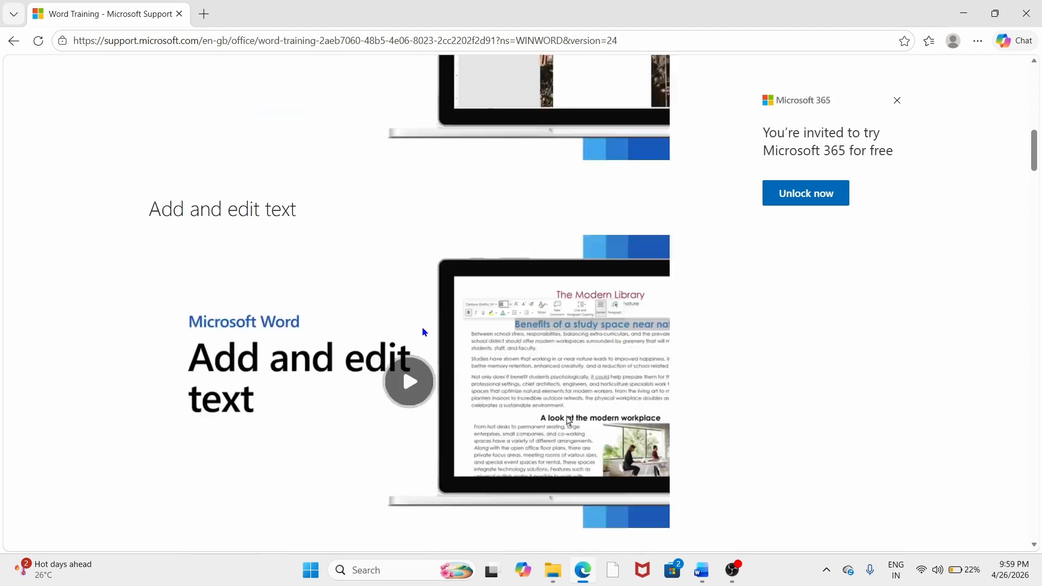
{"action": "scroll", "coordinate": [425, 329], "scroll_direction": "up", "scroll_amount": 5}
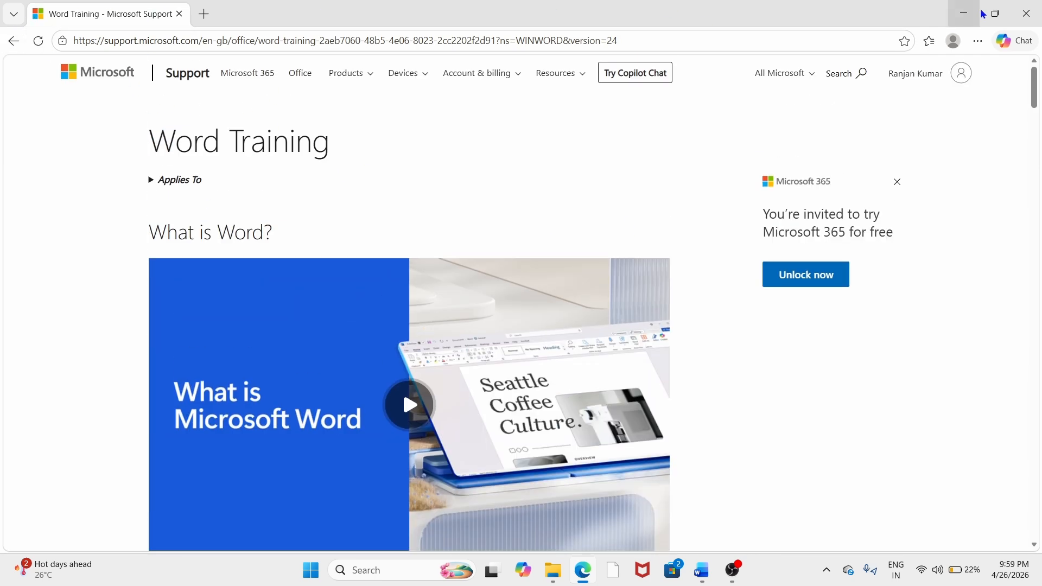
{"action": "left_click", "coordinate": [1025, 8]}
{"action": "scroll", "coordinate": [502, 251], "scroll_direction": "down", "scroll_amount": 3}
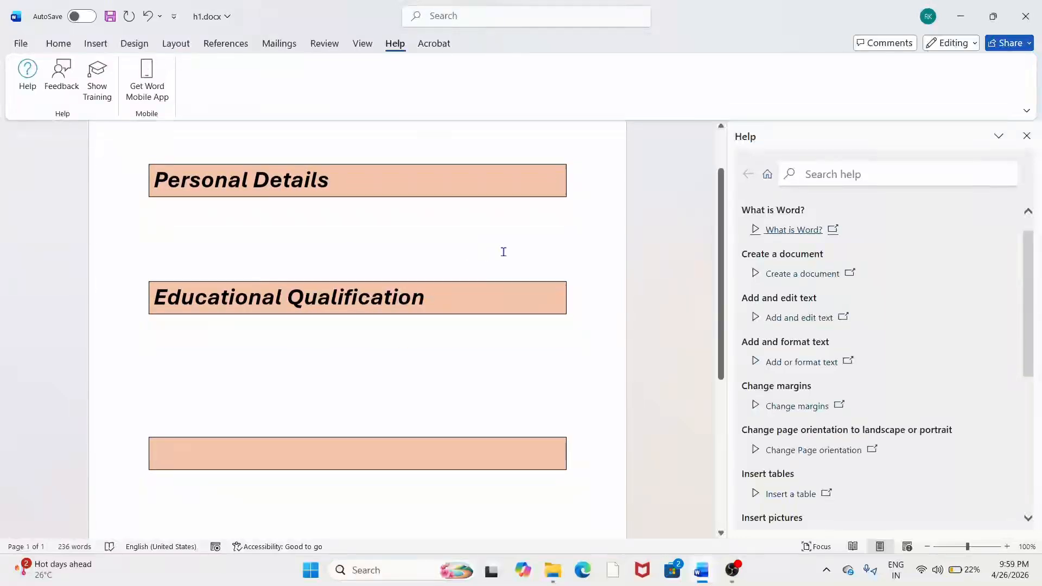
{"action": "left_click", "coordinate": [1026, 136]}
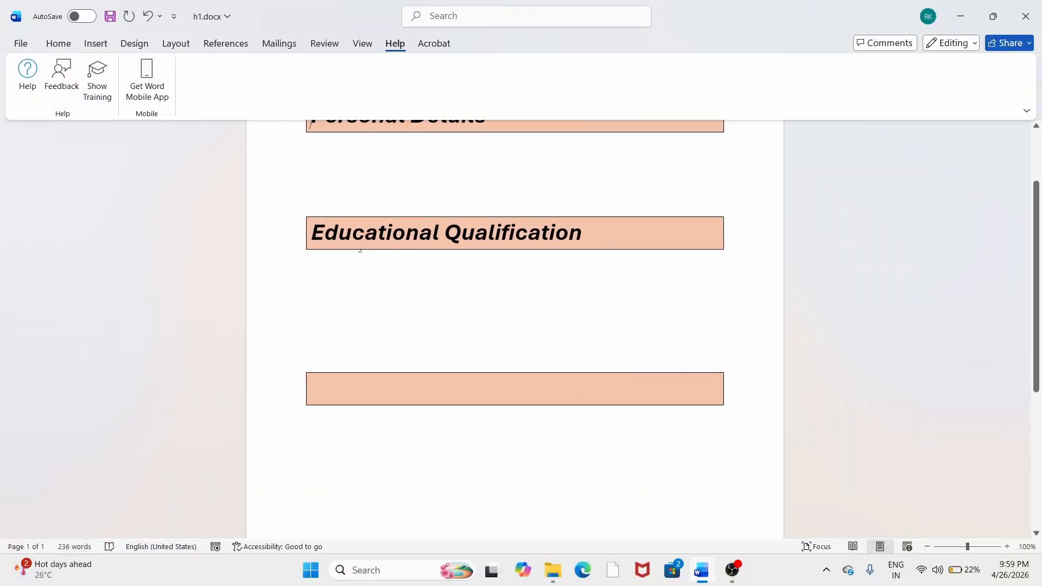
Create a PDF of h1.docx with the Acrobat add-in, choosing to save and convert the document through OneDrive
{"action": "scroll", "coordinate": [296, 163], "scroll_direction": "up", "scroll_amount": 2}
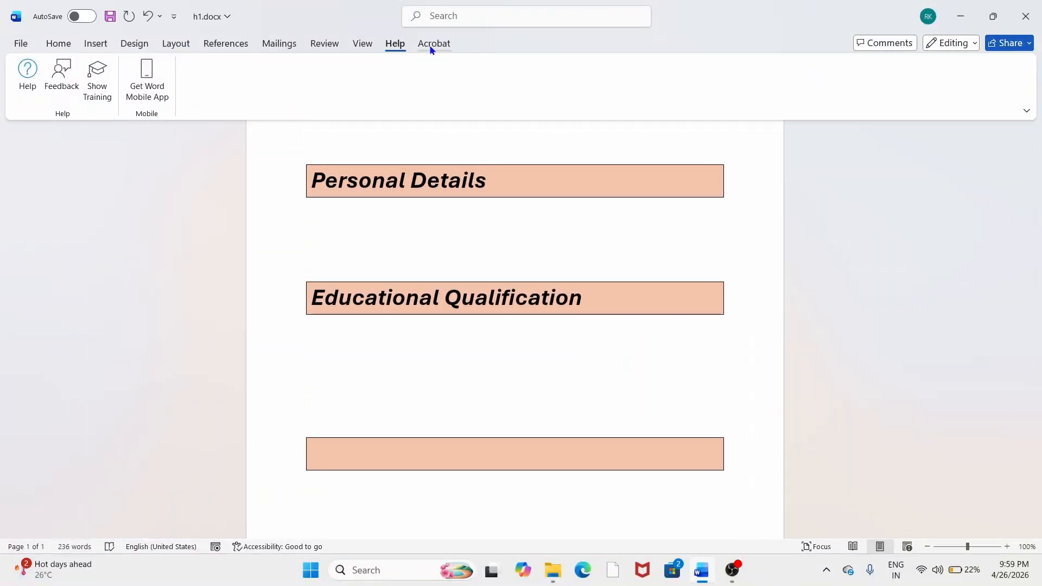
{"action": "left_click", "coordinate": [431, 44]}
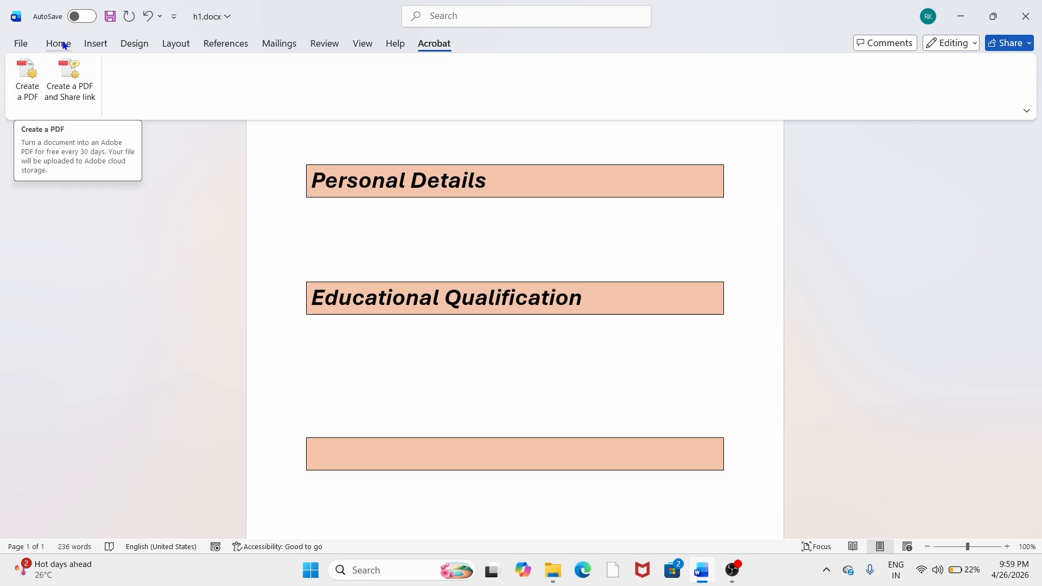
{"action": "left_click", "coordinate": [27, 79]}
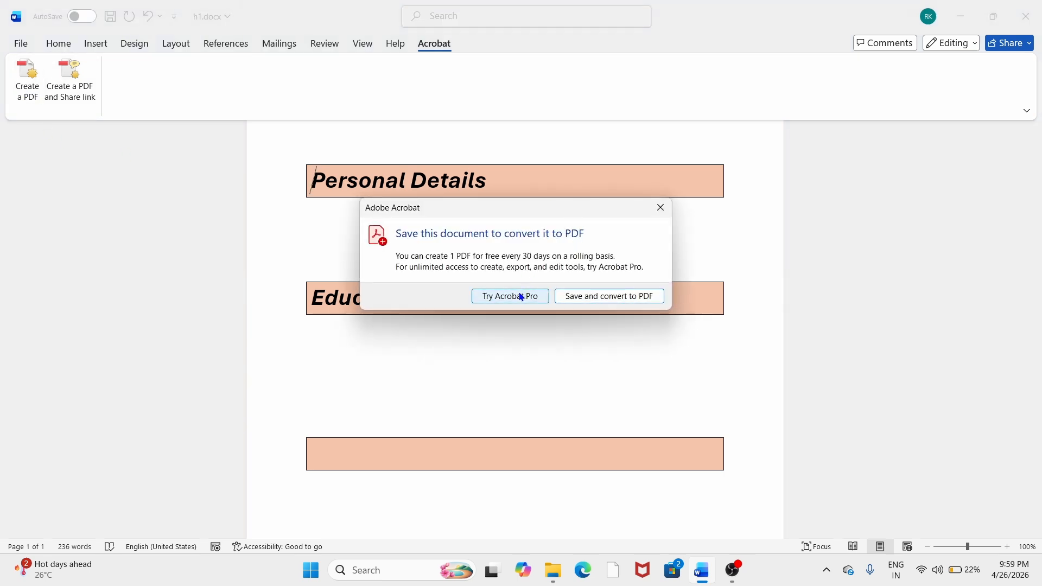
{"action": "left_click", "coordinate": [587, 299]}
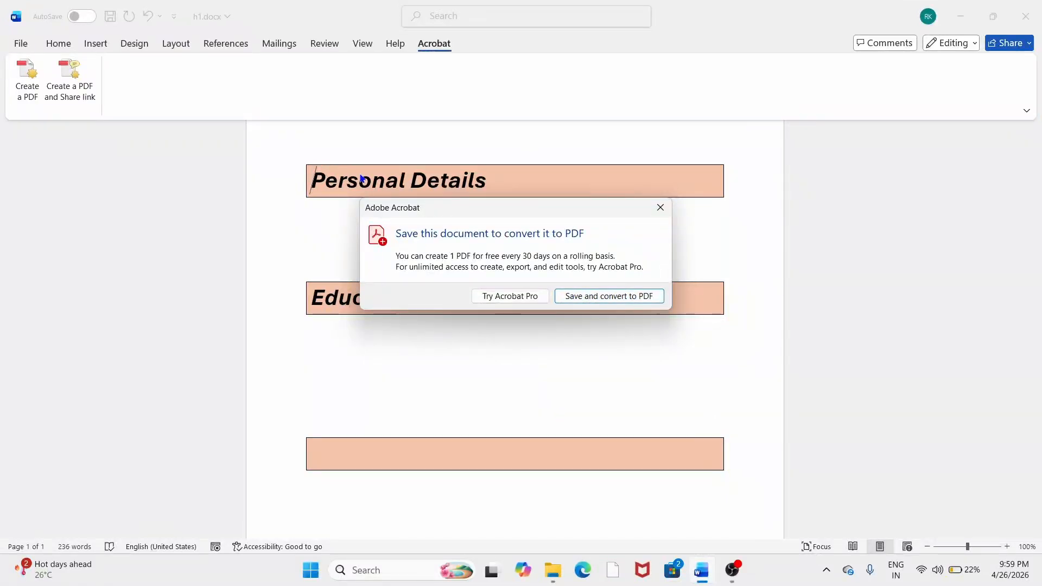
{"action": "left_click", "coordinate": [596, 299]}
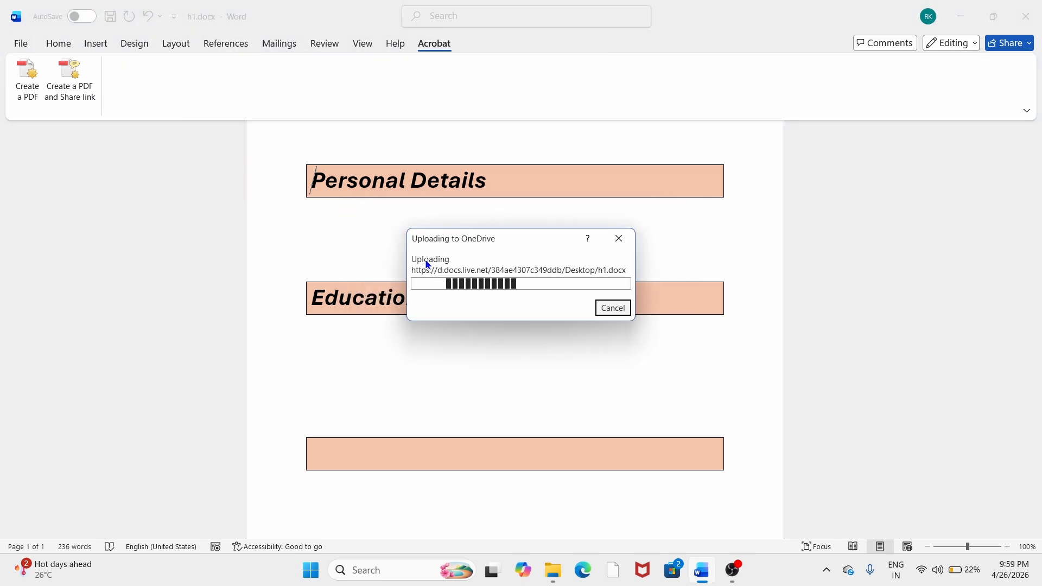
{"action": "left_click", "coordinate": [612, 308]}
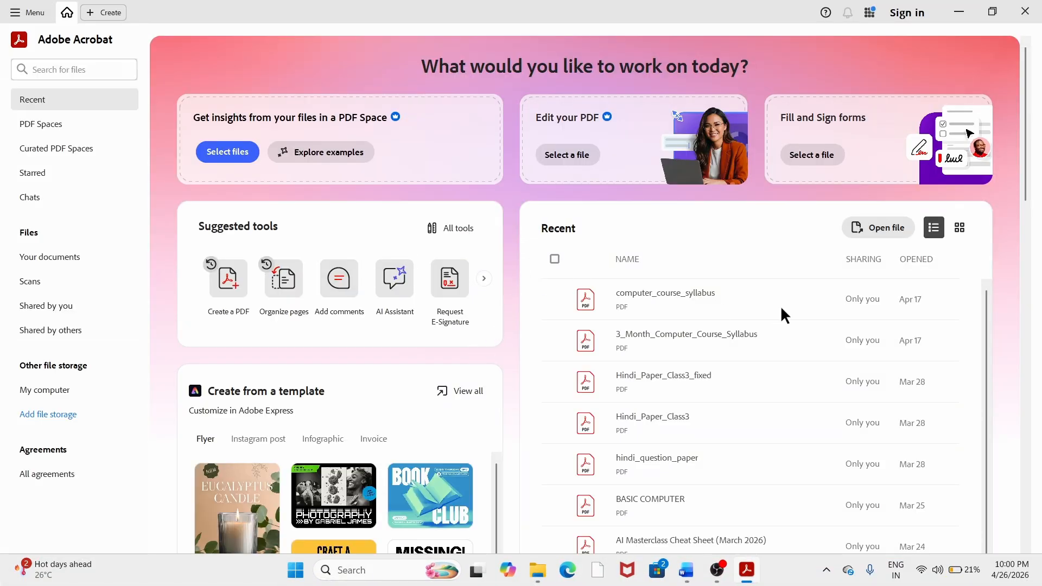
Follow the h1.docx conversion in Adobe Acrobat, close the Create a PDF page, and return to the document in Word
{"action": "scroll", "coordinate": [704, 532], "scroll_direction": "down", "scroll_amount": 1}
{"action": "left_click", "coordinate": [103, 13]}
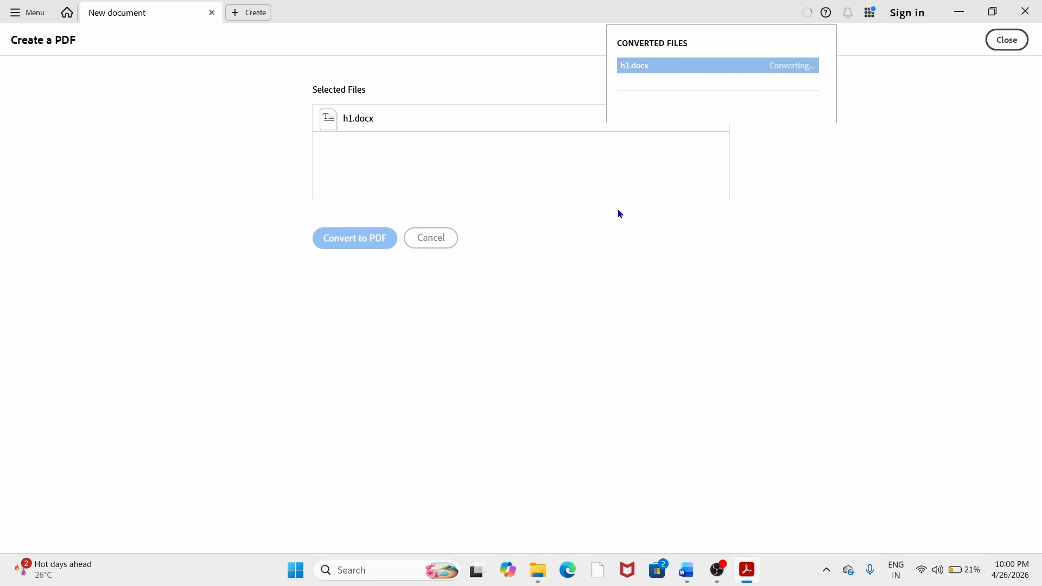
{"action": "left_click", "coordinate": [1005, 41]}
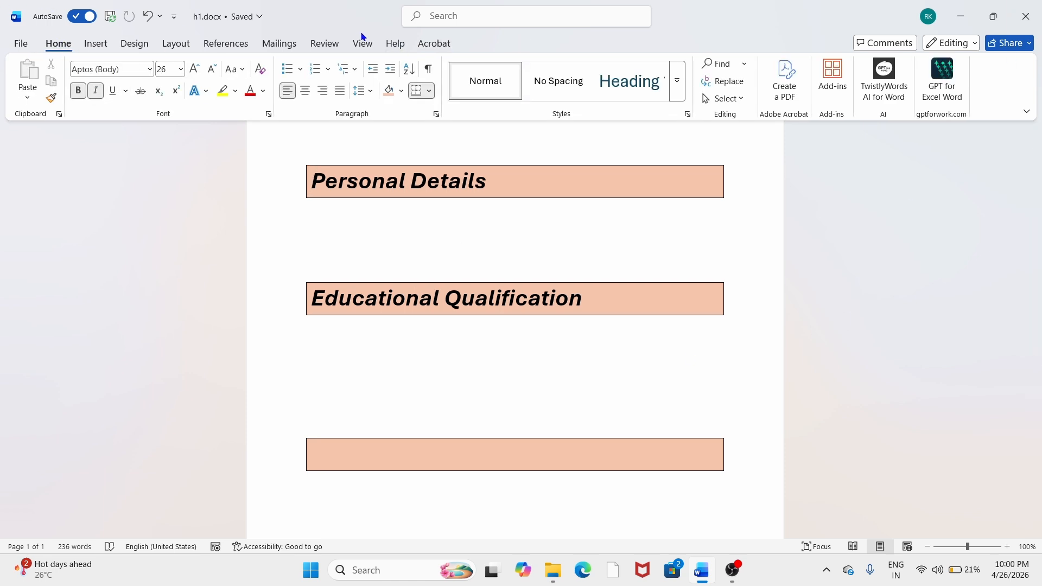
{"action": "left_click", "coordinate": [361, 40]}
{"action": "left_click", "coordinate": [58, 43]}
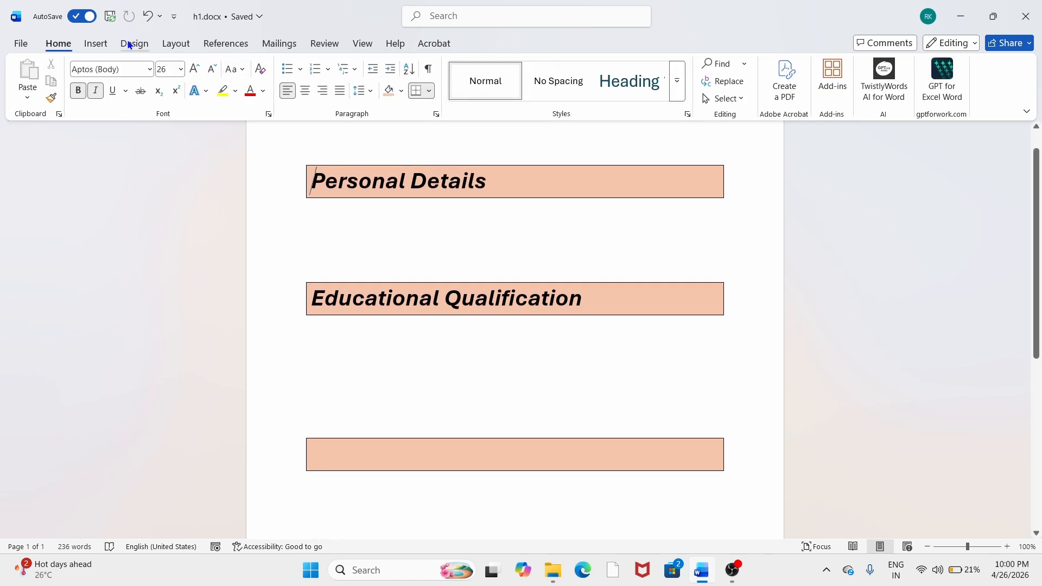